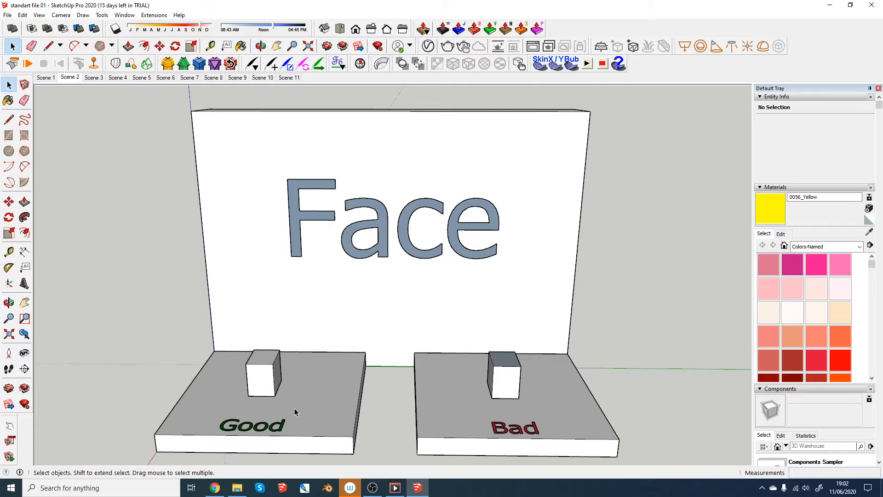
# - Examine the outer faces of the box on the Good platform and of the box on the Bad platform
pyautogui.scroll(6, 277, 407)
pyautogui.moveTo(277, 407); pyautogui.dragTo(118, 439, button='middle')
pyautogui.scroll(3, 195, 278)
pyautogui.click(195, 278)
pyautogui.moveTo(195, 278); pyautogui.dragTo(205, 343, button='middle')
pyautogui.moveTo(397, 385); pyautogui.dragTo(355, 385, button='middle')
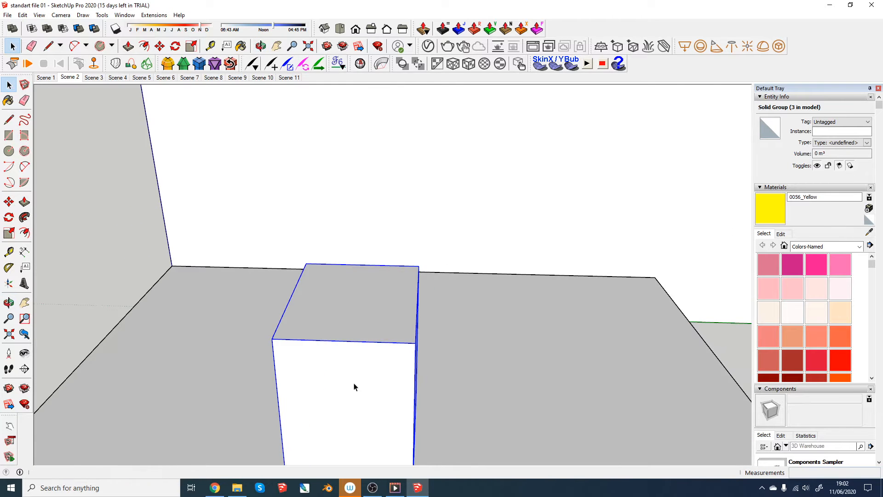
pyautogui.scroll(-4, 404, 323)
pyautogui.moveTo(404, 322); pyautogui.dragTo(493, 325, button='middle')
pyautogui.scroll(1, 369, 320)
pyautogui.moveTo(554, 329); pyautogui.dragTo(352, 313, button='middle')
pyautogui.moveTo(352, 313); pyautogui.dragTo(237, 331, button='middle')
pyautogui.scroll(4, 309, 252)
pyautogui.moveTo(310, 251)
pyautogui.mouseDown(button='middle')
pyautogui.moveTo(274, 239)
pyautogui.moveTo(329, 271)
pyautogui.moveTo(311, 256)
pyautogui.mouseUp(button='middle')
pyautogui.click(278, 244)
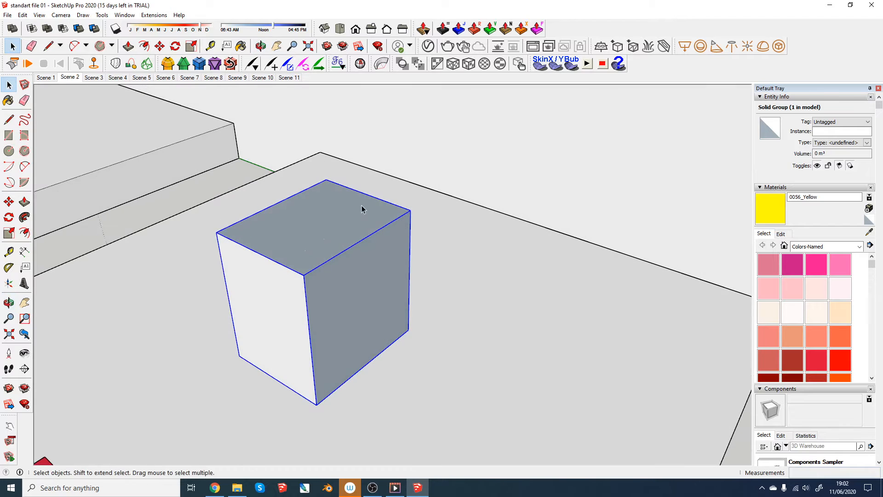
# - Open the box group on the Bad platform and reverse the orientation of its top face
pyautogui.moveTo(361, 243)
pyautogui.mouseDown(button='middle')
pyautogui.moveTo(266, 288)
pyautogui.moveTo(337, 307)
pyautogui.mouseUp(button='middle')
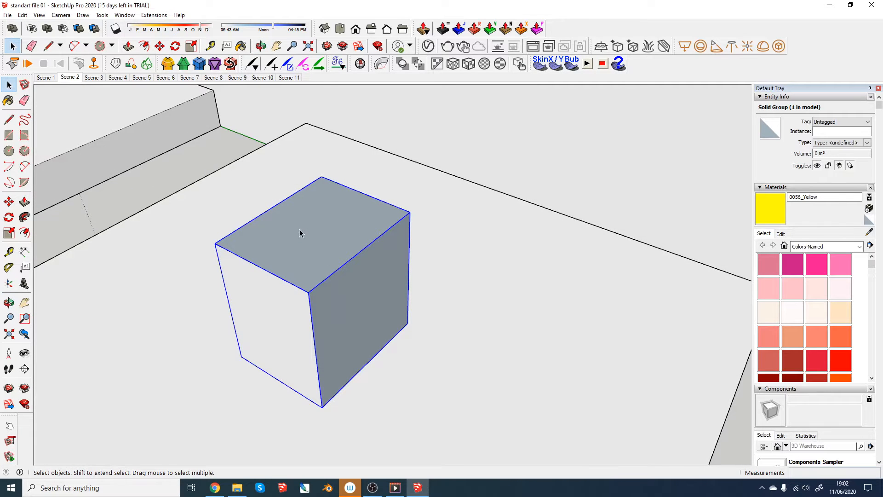
pyautogui.doubleClick(300, 229)
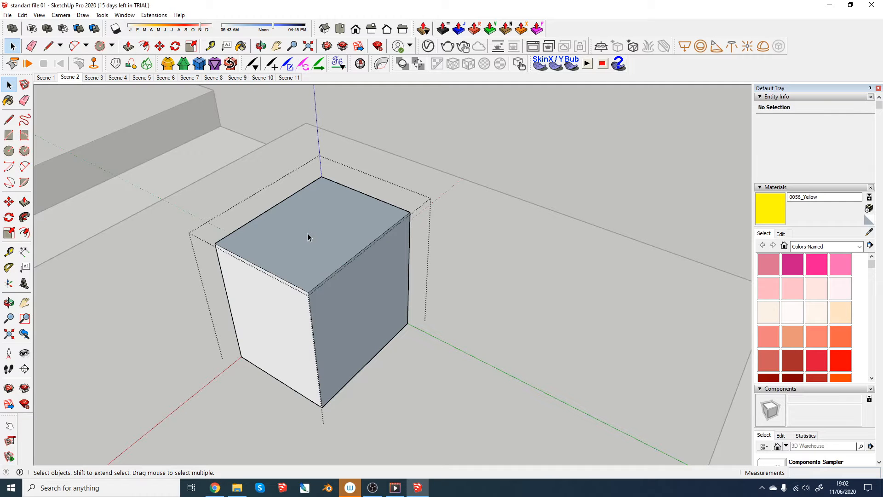
pyautogui.click(311, 230)
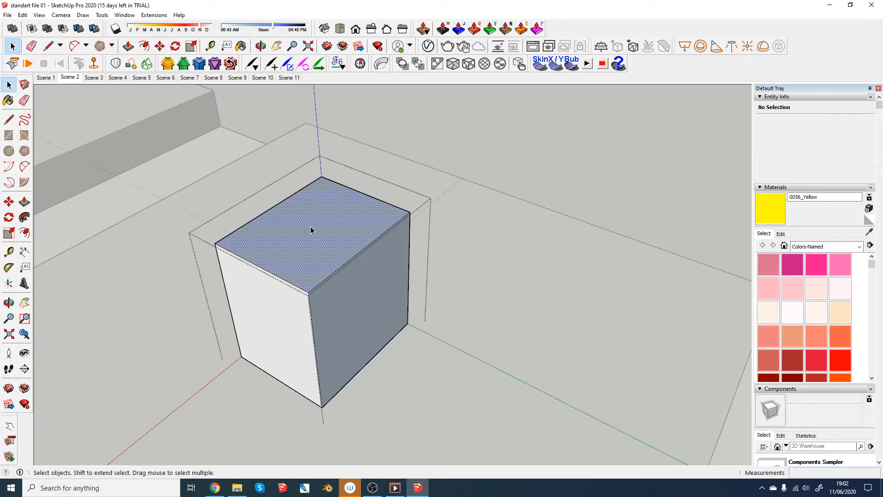
pyautogui.rightClick(311, 227)
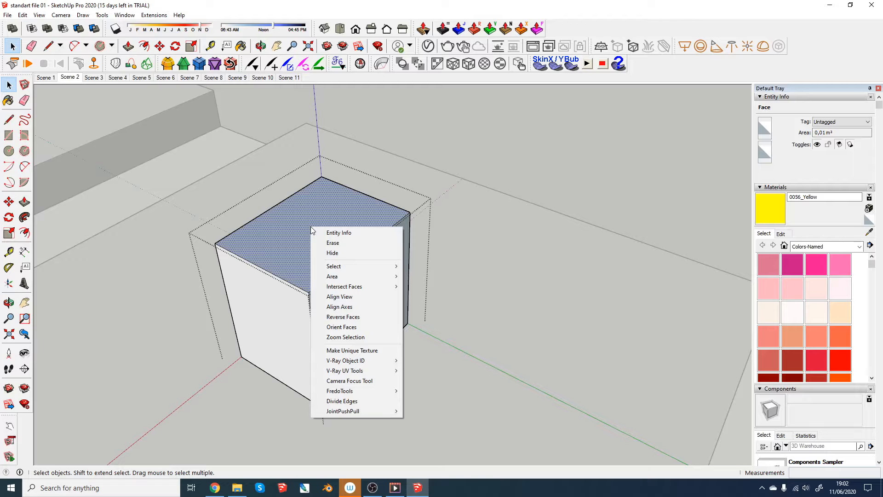
pyautogui.click(352, 319)
# - Reverse the dark side face of the same box on the Bad platform and leave its group
pyautogui.click(353, 305)
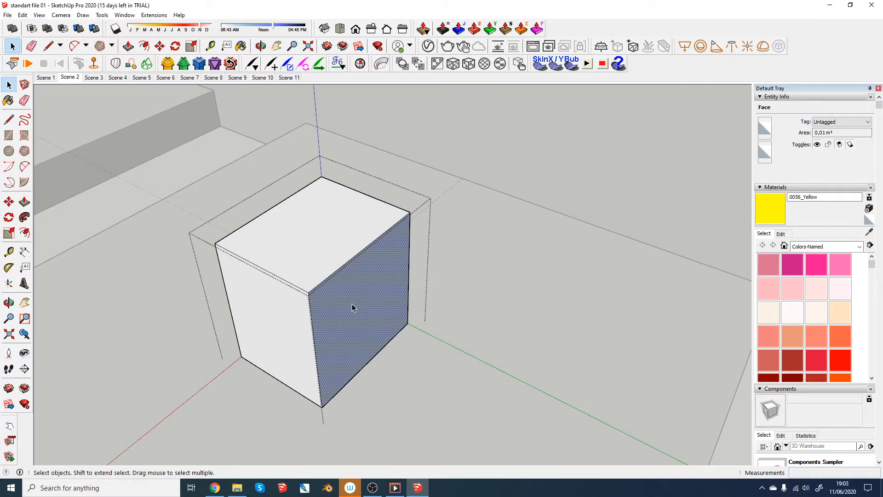
pyautogui.rightClick(352, 305)
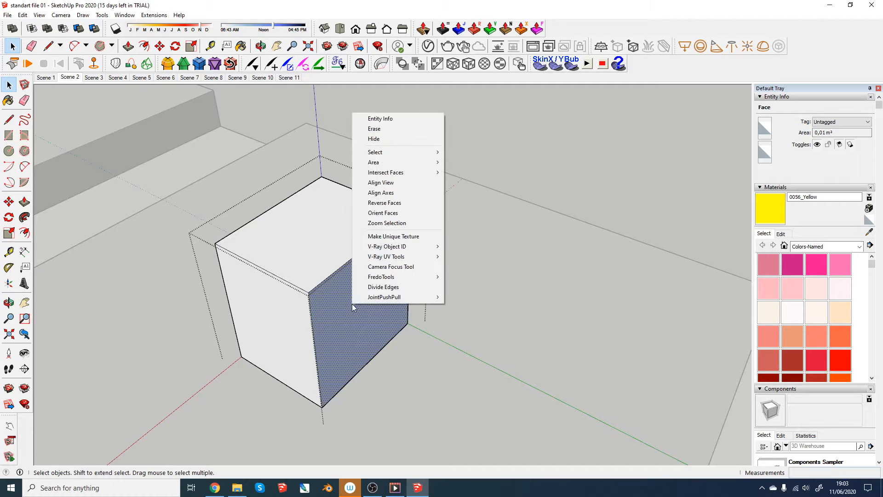
pyautogui.click(393, 203)
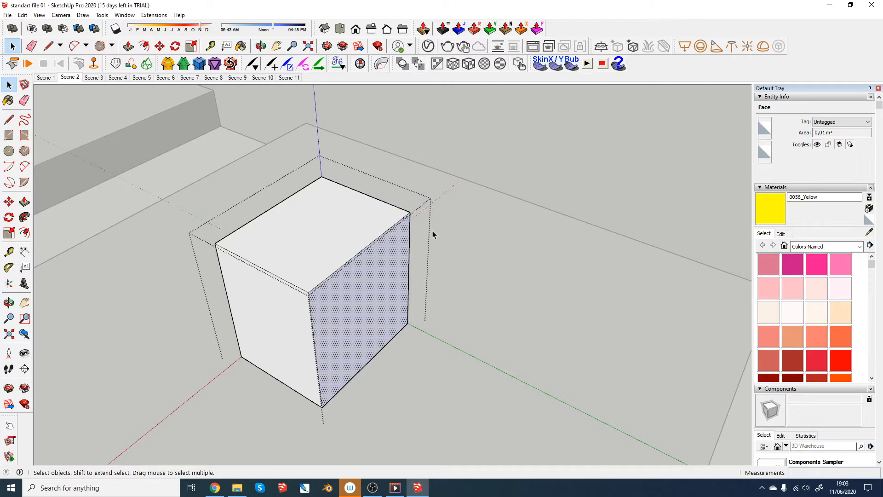
pyautogui.moveTo(446, 234); pyautogui.dragTo(433, 296, button='middle')
pyautogui.scroll(-5, 411, 318)
pyautogui.scroll(4, 384, 266)
pyautogui.scroll(-2, 384, 265)
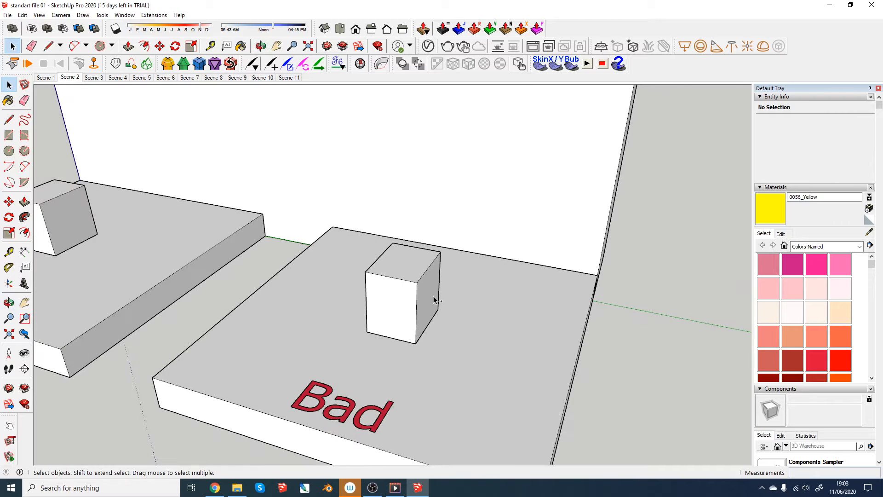
# - Undo the face reversals on the Bad platform's box
pyautogui.doubleClick(434, 297)
pyautogui.hotkey('ctrl', 'z')
pyautogui.click(485, 323)
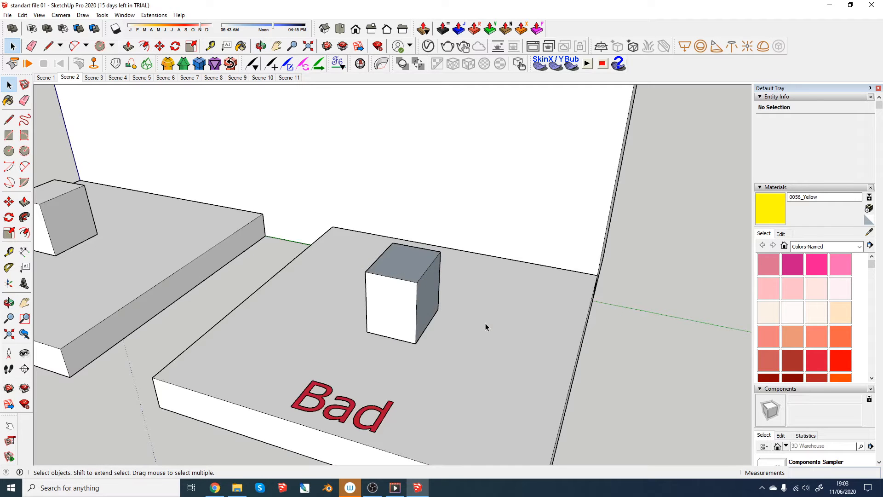
# - Paint the boxes on the Good and Bad platforms with the 0002_MediumVioletRed colour, keeping the platforms unpainted
pyautogui.scroll(-4, 375, 323)
pyautogui.scroll(1, 180, 279)
pyautogui.moveTo(178, 279); pyautogui.dragTo(442, 347, button='middle')
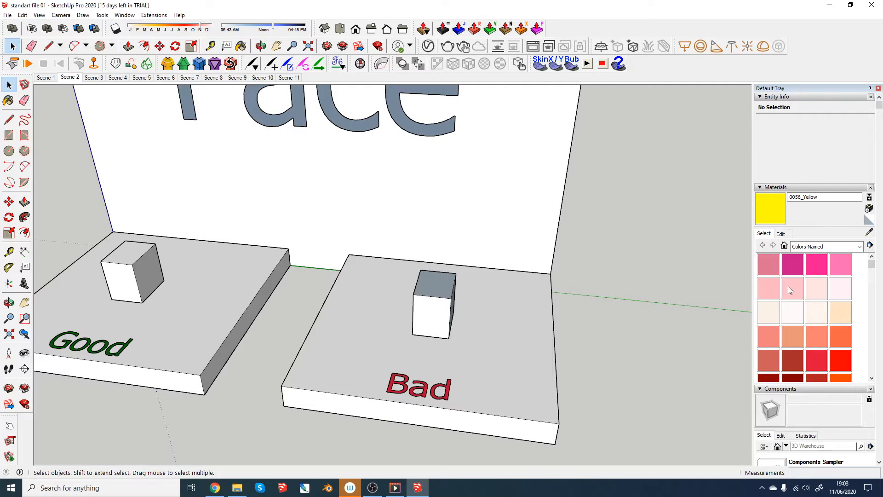
pyautogui.click(796, 260)
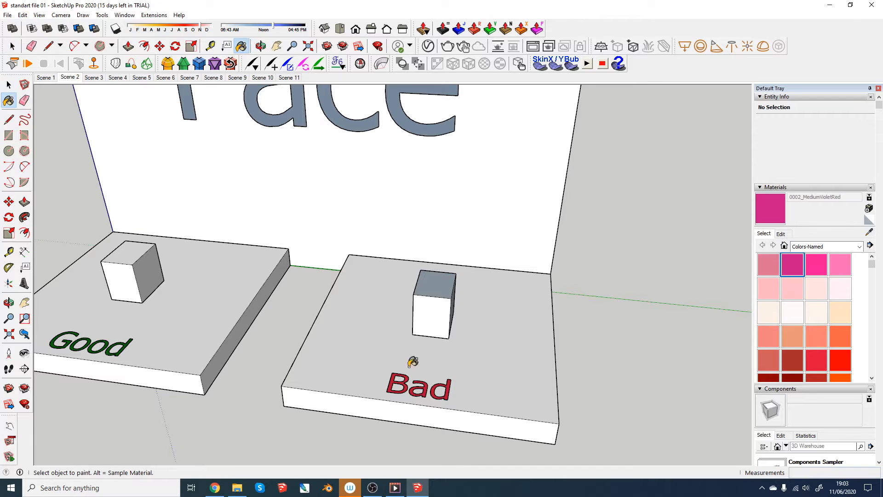
pyautogui.click(130, 261)
pyautogui.click(436, 286)
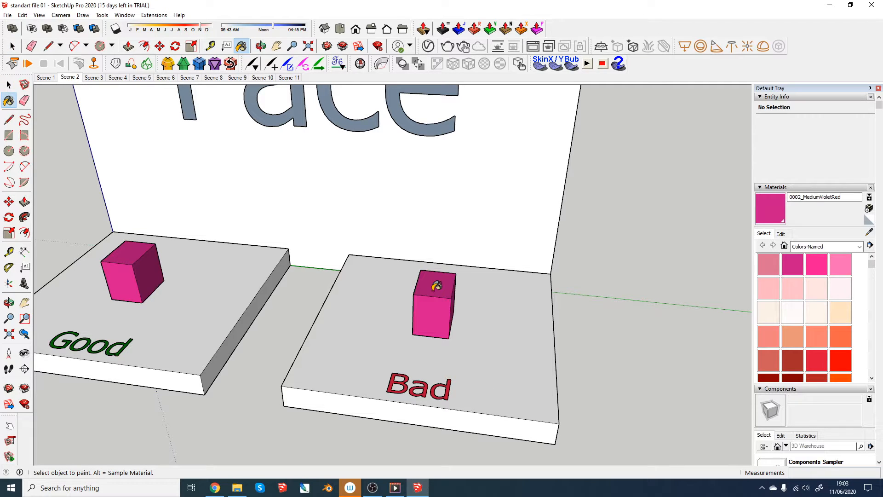
pyautogui.click(420, 349)
pyautogui.hotkey('ctrl', 'z')
# - Examine the painted box on the Bad platform up close and compare it with the Good one
pyautogui.moveTo(418, 349)
pyautogui.mouseDown(button='middle')
pyautogui.moveTo(408, 339)
pyautogui.moveTo(181, 302)
pyautogui.moveTo(338, 384)
pyautogui.moveTo(703, 270)
pyautogui.moveTo(613, 306)
pyautogui.moveTo(413, 314)
pyautogui.moveTo(420, 292)
pyautogui.moveTo(443, 302)
pyautogui.moveTo(419, 349)
pyautogui.moveTo(429, 343)
pyautogui.moveTo(435, 359)
pyautogui.moveTo(438, 352)
pyautogui.mouseUp(button='middle')
pyautogui.scroll(3, 450, 278)
pyautogui.scroll(-2, 804, 423)
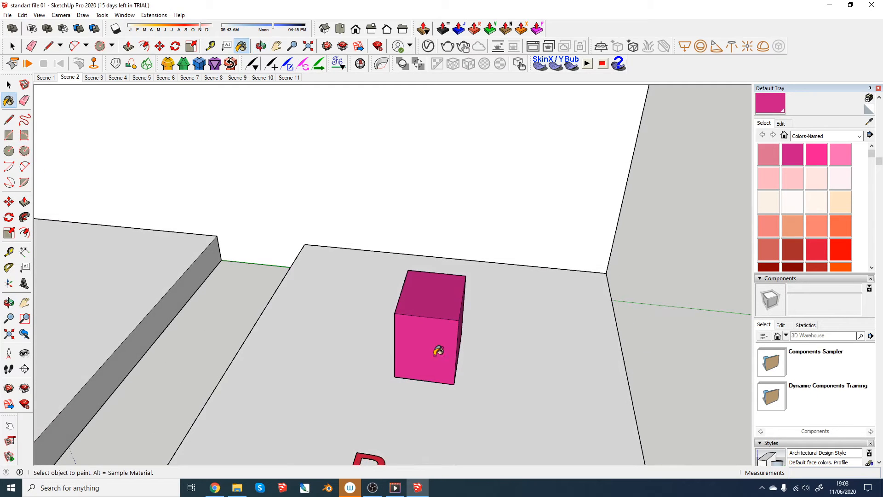
pyautogui.press('h')
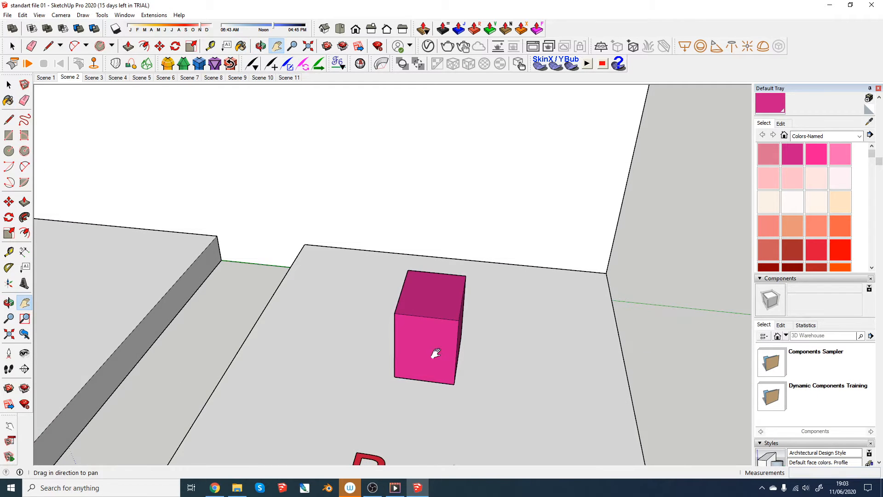
pyautogui.scroll(-8, 436, 353)
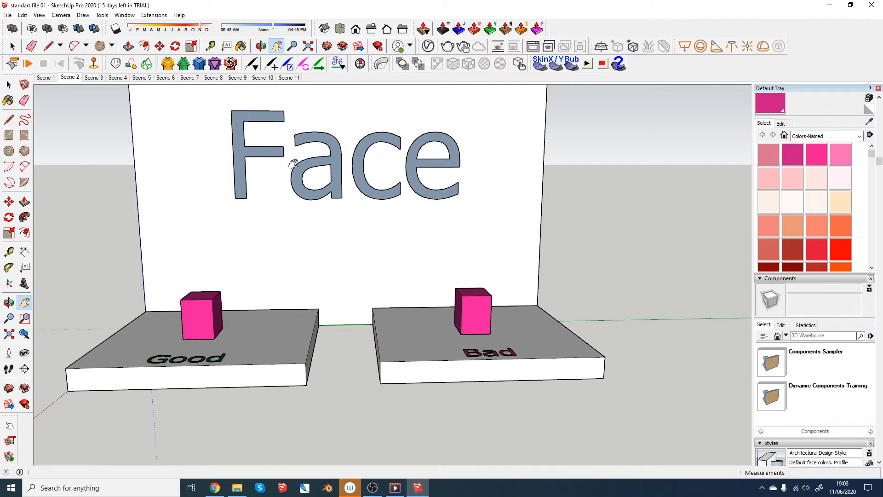
pyautogui.moveTo(292, 164); pyautogui.dragTo(295, 227)
# - Switch to the scene with the Group display and frame the cabinets on the Good platform
pyautogui.click(72, 77)
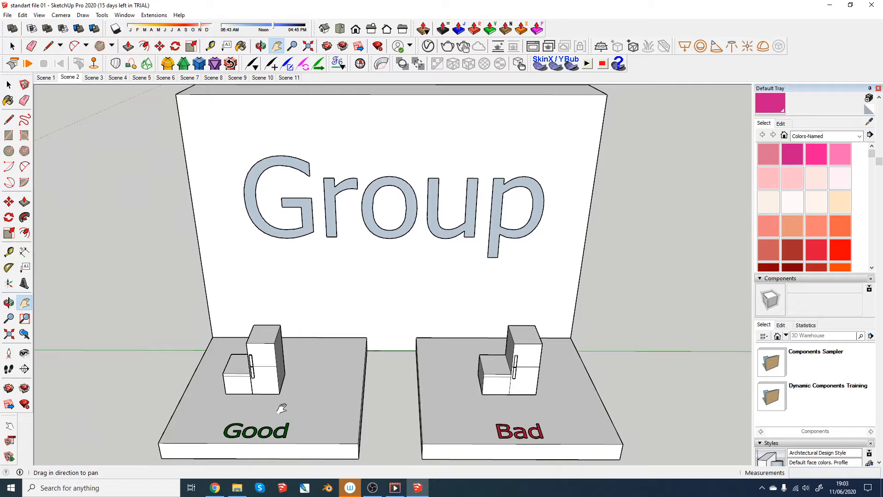
pyautogui.moveTo(269, 379); pyautogui.dragTo(367, 311)
pyautogui.scroll(3, 343, 335)
pyautogui.moveTo(342, 335); pyautogui.dragTo(361, 334, button='middle')
pyautogui.press('space')
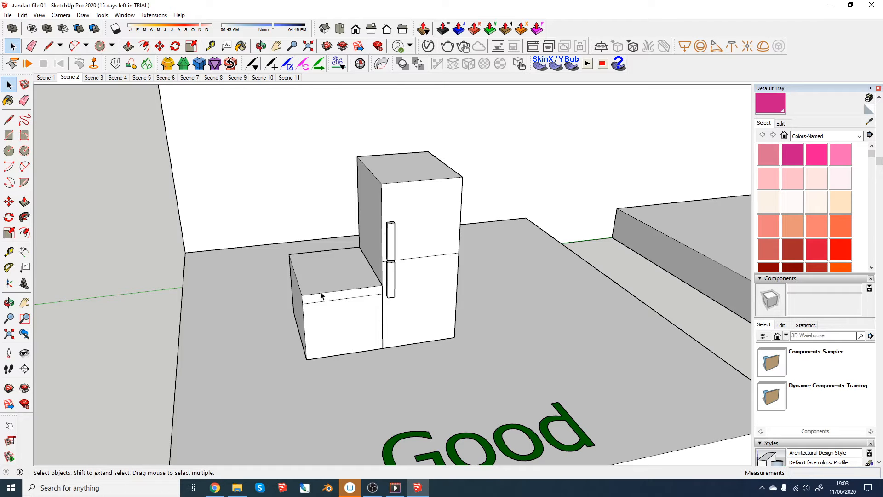
# - Select the low cabinet, the tall cabinet and each handle in turn to check how the Good platform's model is grouped
pyautogui.click(334, 297)
pyautogui.moveTo(336, 296); pyautogui.dragTo(486, 360, button='middle')
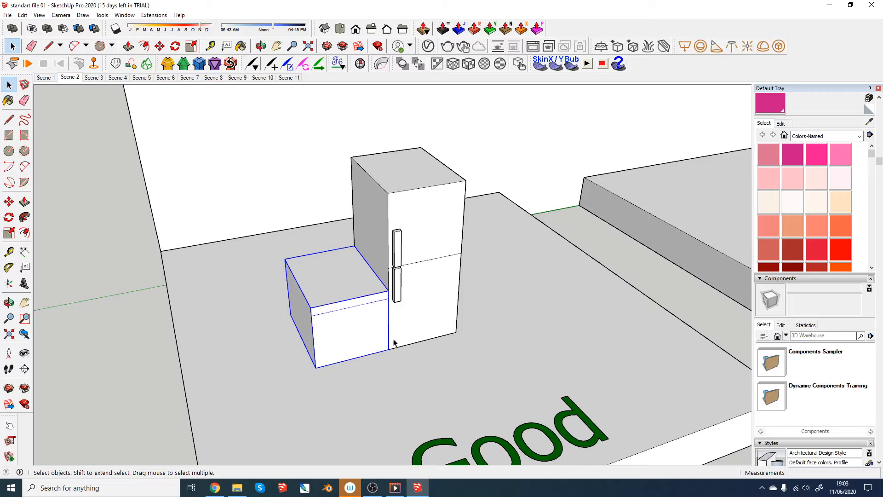
pyautogui.click(427, 281)
pyautogui.click(398, 243)
pyautogui.click(397, 286)
pyautogui.click(427, 191)
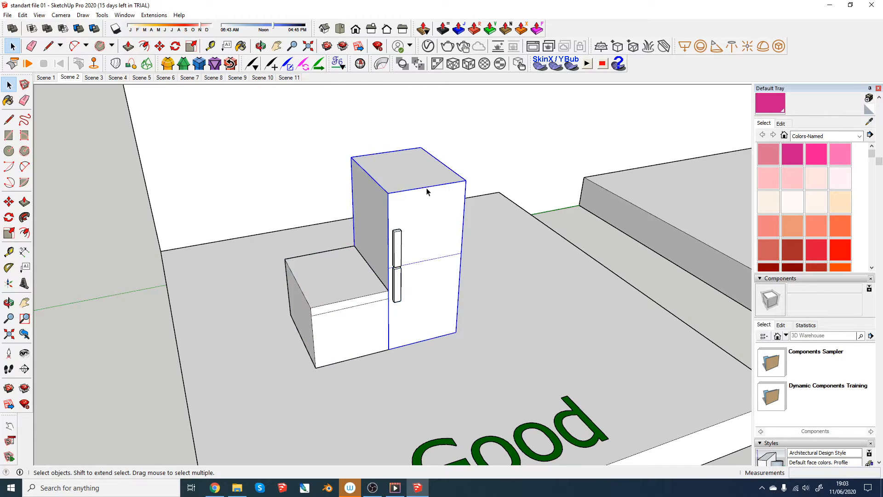
pyautogui.moveTo(436, 313); pyautogui.dragTo(365, 313, button='middle')
pyautogui.scroll(2, 365, 312)
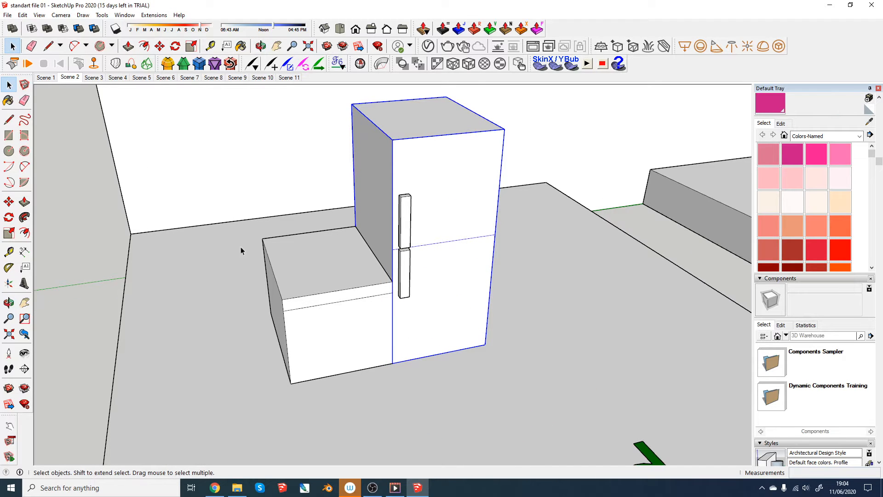
# - Move the Good platform's low cabinet about 7.9 cm away from the tall cabinet along the green axis
pyautogui.click(338, 295)
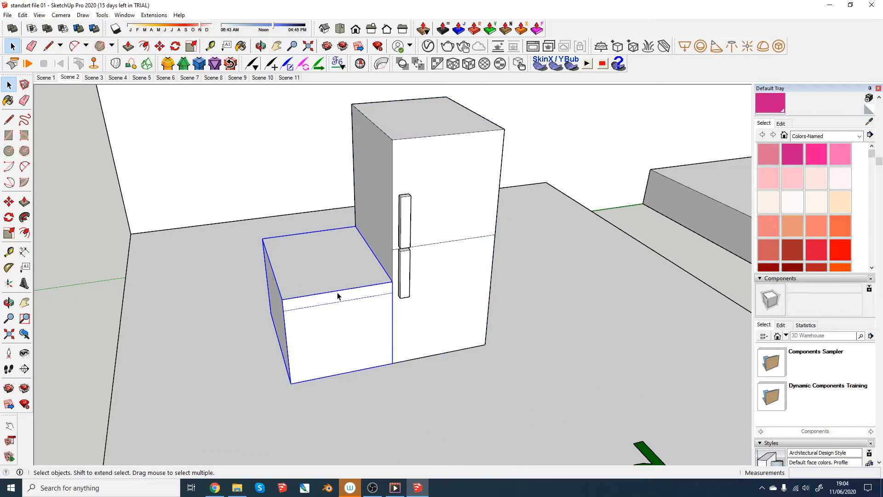
pyautogui.press('m')
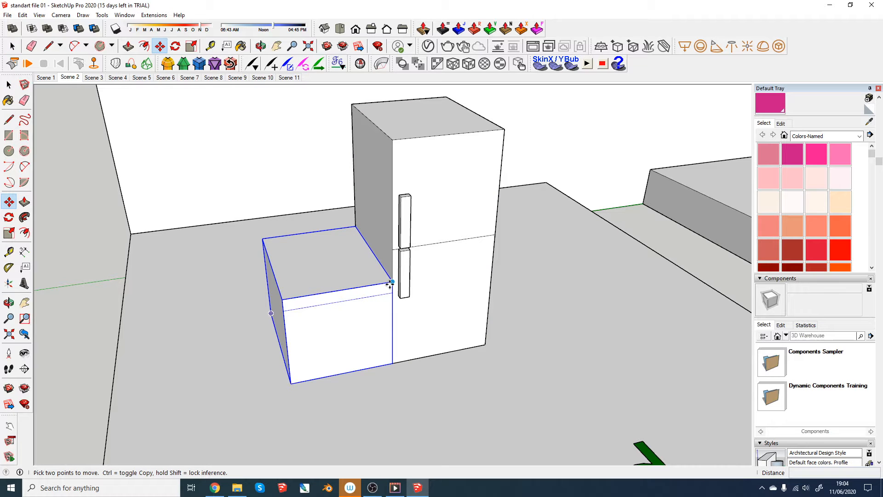
pyautogui.click(390, 285)
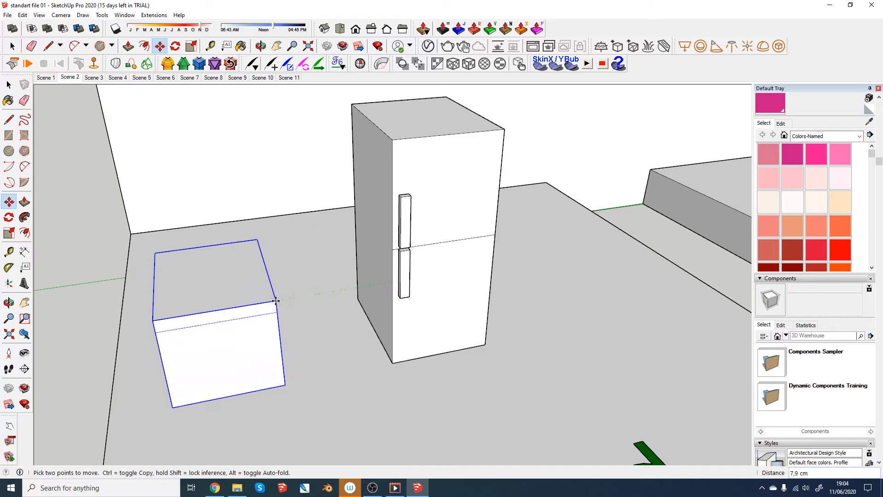
pyautogui.click(276, 301)
pyautogui.press('space')
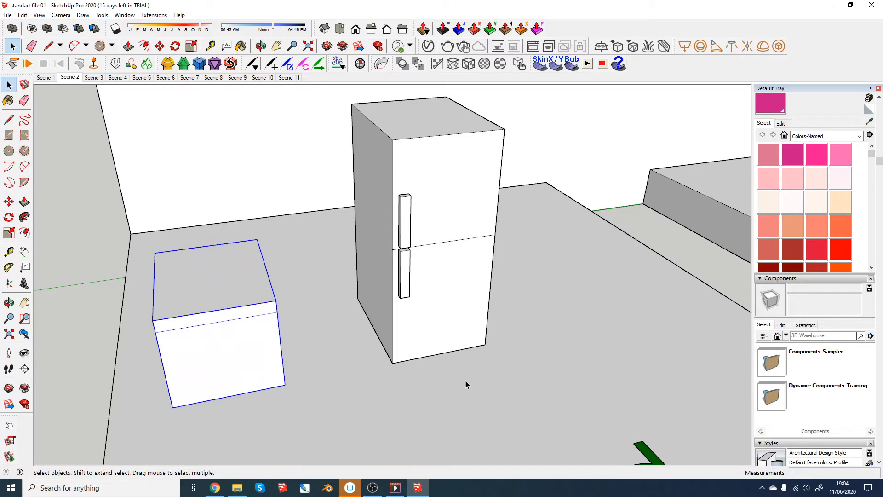
# - Combine the Good platform's tall cabinet and its two handles into one group
pyautogui.scroll(-1, 456, 364)
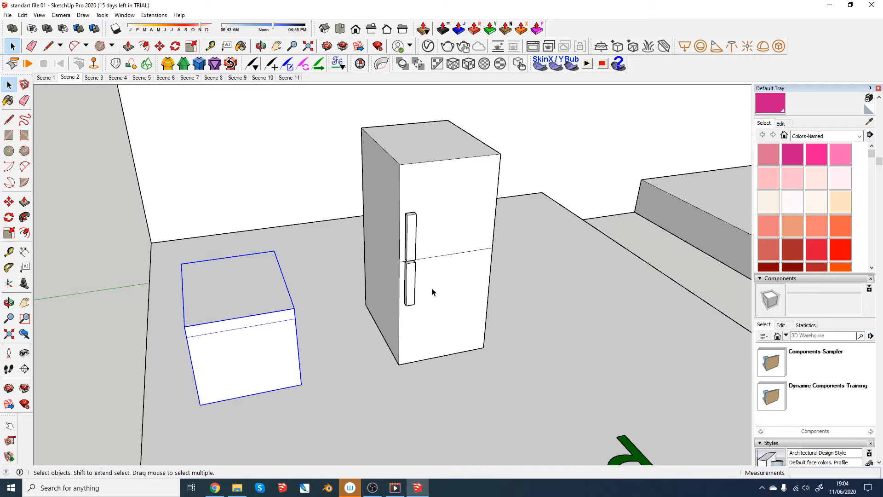
pyautogui.click(411, 189)
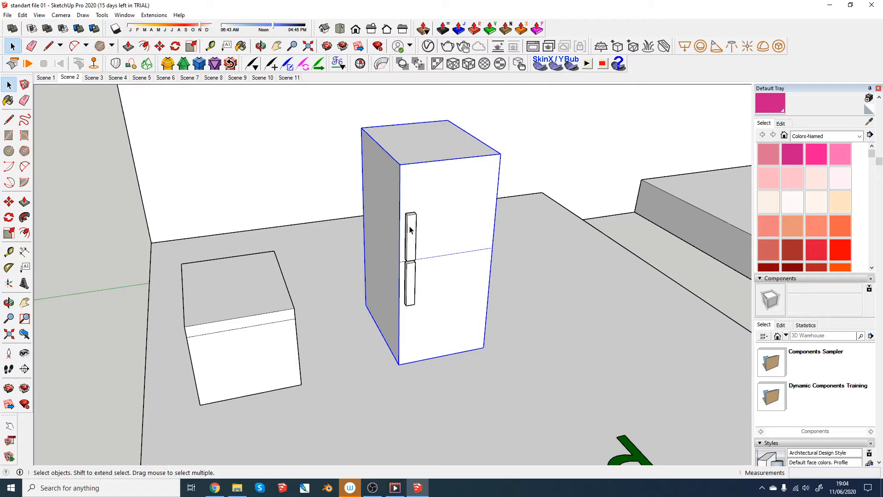
pyautogui.keyDown('shift'); pyautogui.click(412, 246); pyautogui.keyUp('shift')
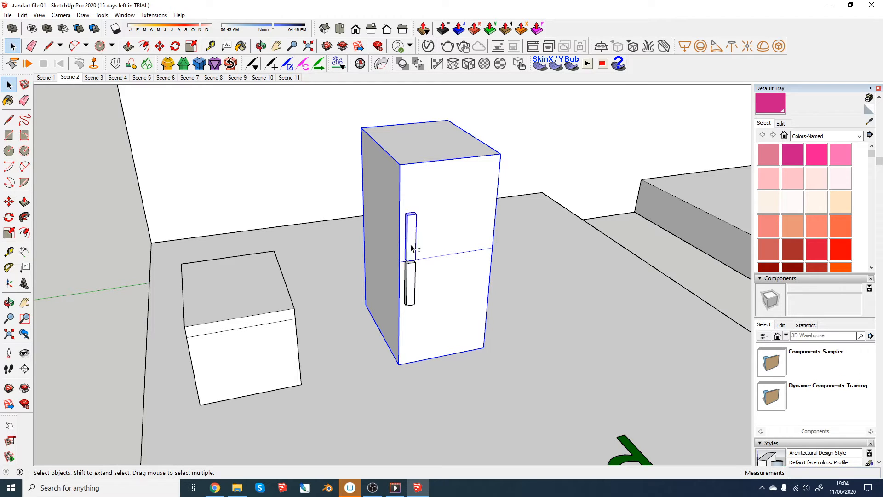
pyautogui.rightClick(412, 288)
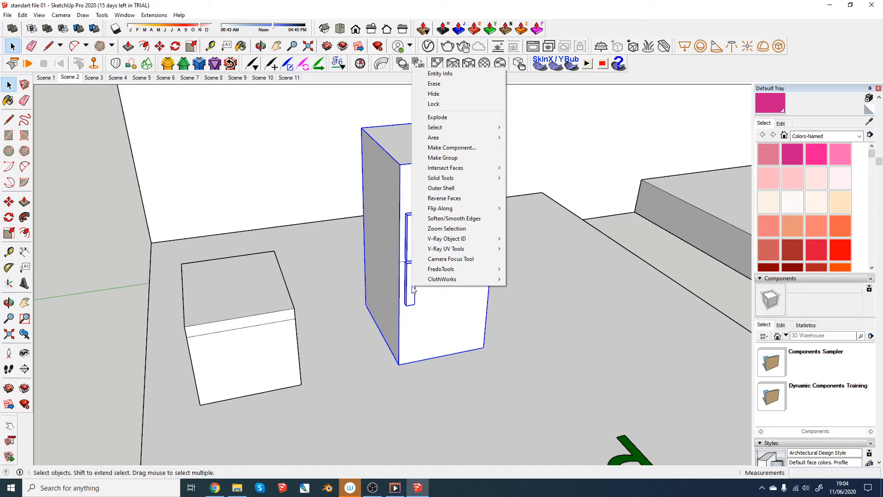
pyautogui.click(454, 156)
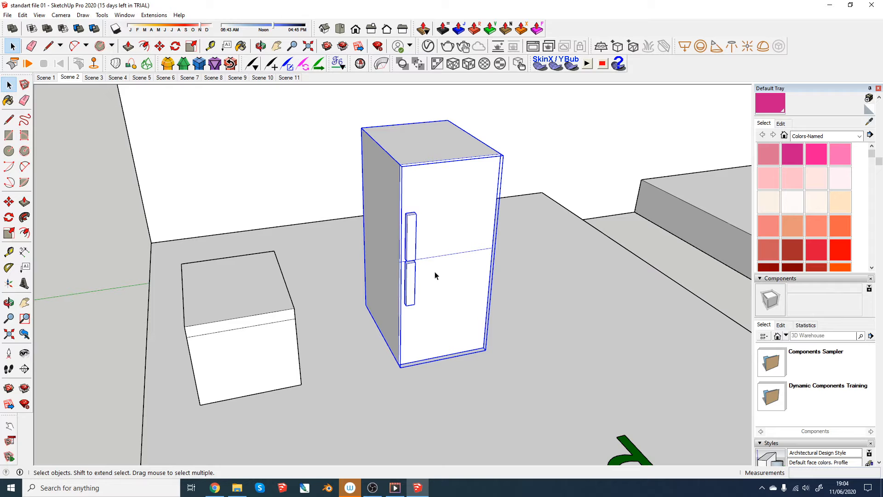
# - Select individual faces of the low cabinet on the Bad platform to examine how its geometry is connected
pyautogui.press('h')
pyautogui.moveTo(650, 300); pyautogui.dragTo(15, 340)
pyautogui.moveTo(455, 276); pyautogui.dragTo(424, 324, button='middle')
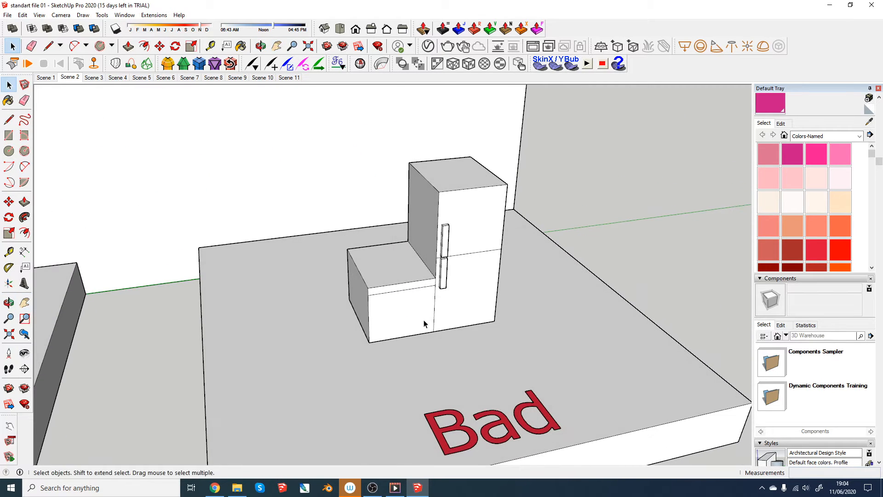
pyautogui.click(409, 306)
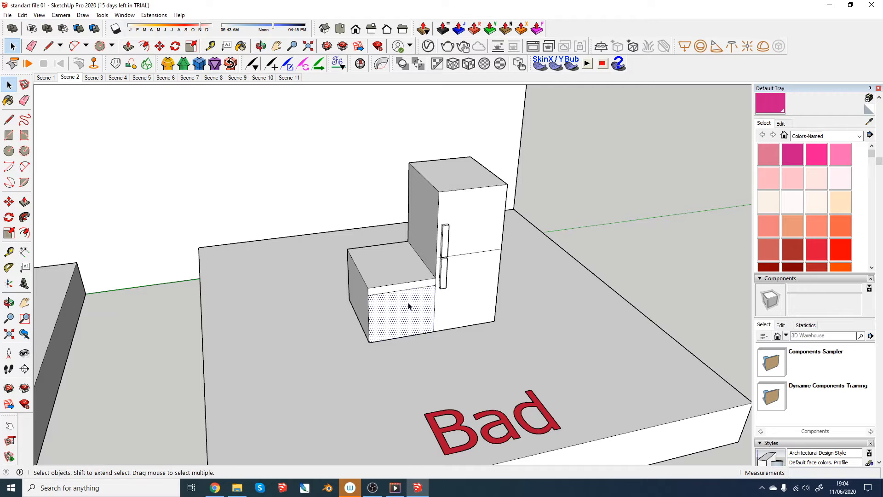
pyautogui.scroll(3, 408, 312)
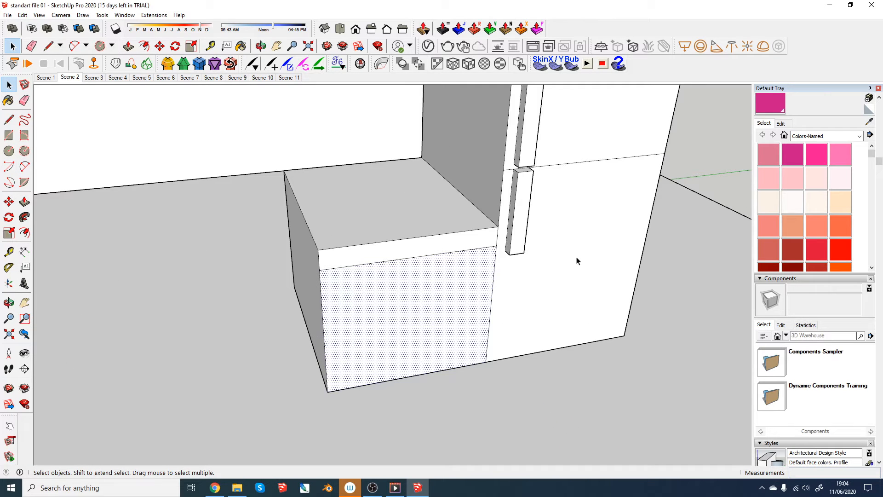
pyautogui.scroll(-3, 503, 319)
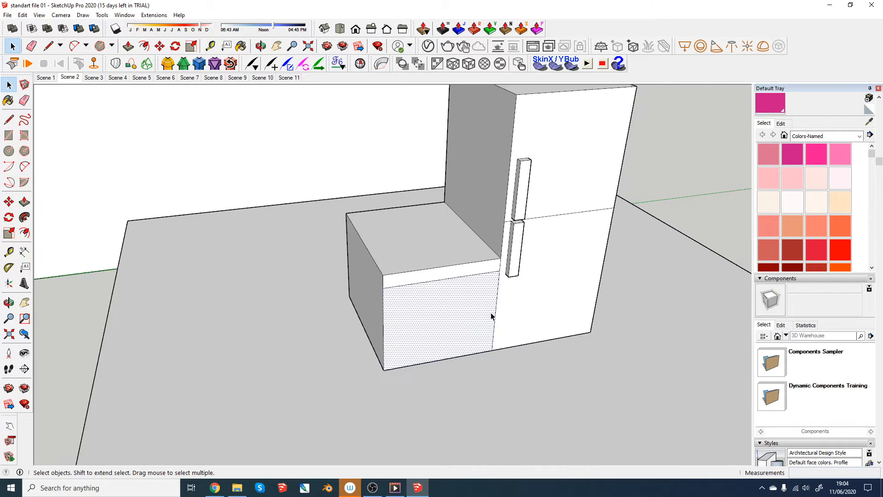
pyautogui.moveTo(463, 315); pyautogui.dragTo(437, 316, button='middle')
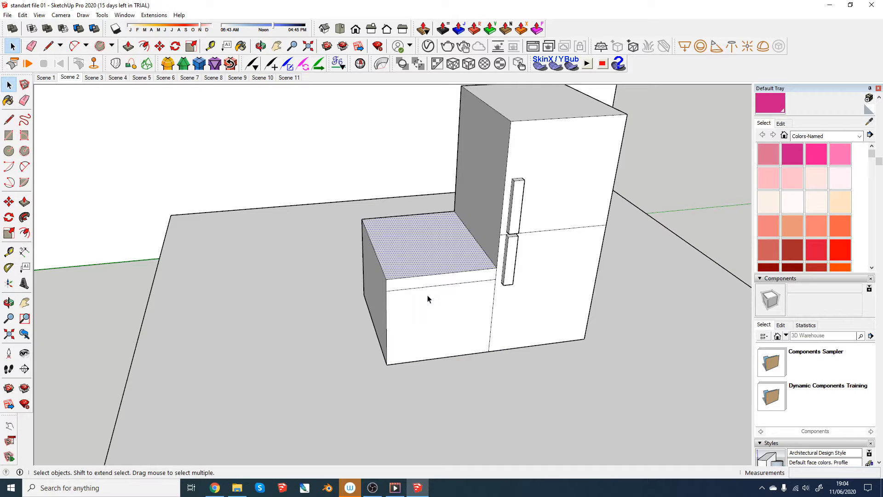
# - Try to pull the Bad platform's ungrouped low cabinet about 7.1 cm away from the tall cabinet along the green axis
pyautogui.moveTo(341, 212); pyautogui.dragTo(501, 399)
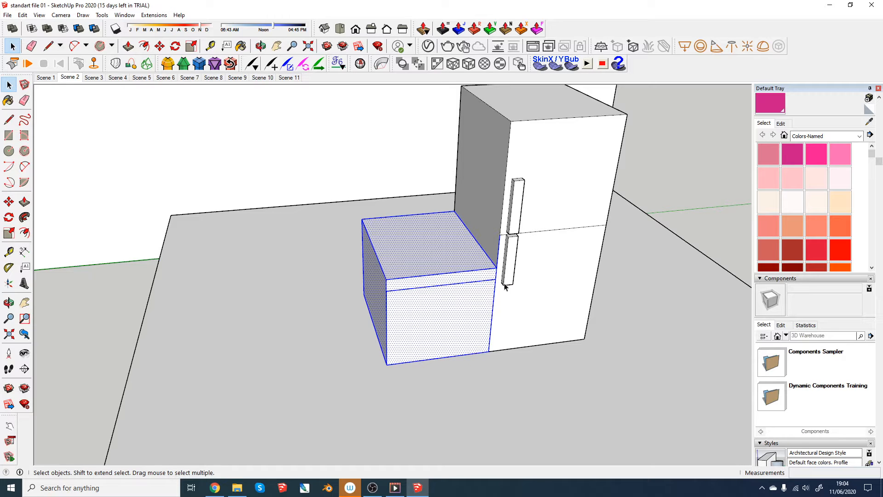
pyautogui.press('m')
pyautogui.click(495, 268)
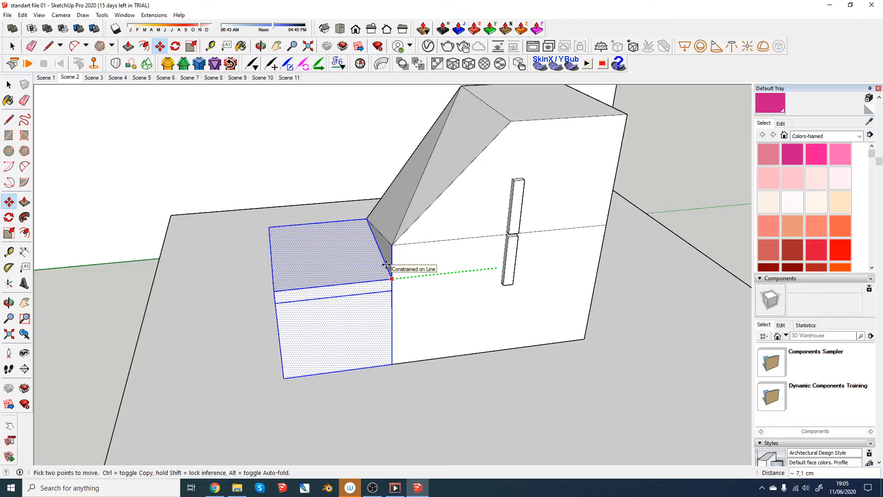
pyautogui.click(386, 266)
pyautogui.scroll(-4, 407, 283)
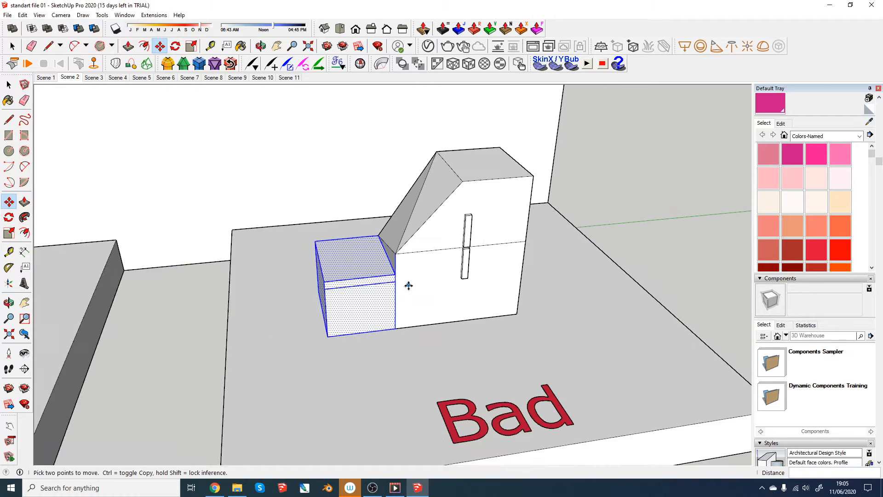
# - Compare the cabinets on the Bad platform with the grouped ones on the Good platform
pyautogui.press('space')
pyautogui.click(505, 274)
pyautogui.scroll(-5, 504, 275)
pyautogui.scroll(6, 401, 299)
pyautogui.scroll(-5, 460, 308)
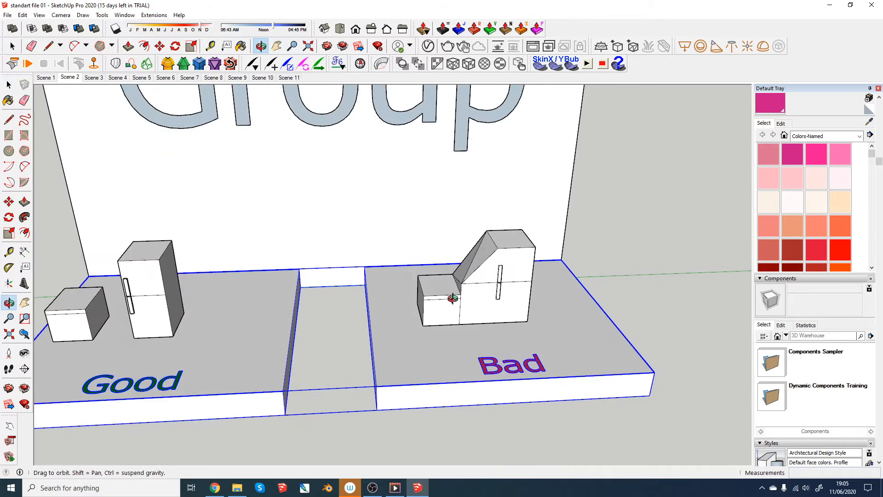
pyautogui.scroll(5, 473, 328)
pyautogui.moveTo(446, 295); pyautogui.dragTo(650, 250, button='middle')
pyautogui.click(650, 250)
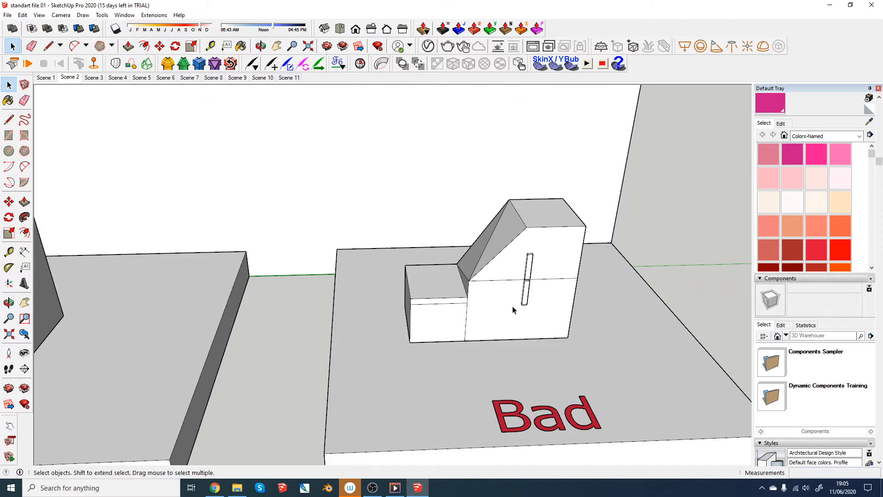
# - Open Scene 3 and examine the edges of the stepped blocks on the Good and Bad platforms
pyautogui.click(93, 78)
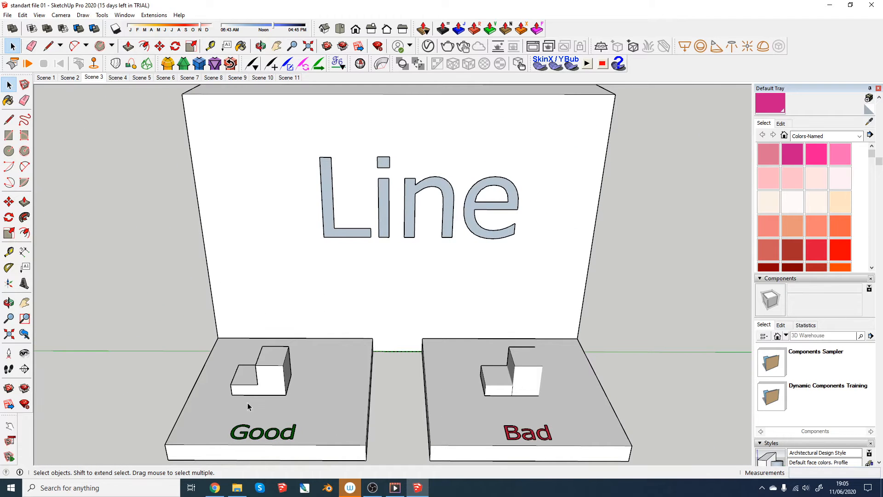
pyautogui.scroll(3, 251, 400)
pyautogui.moveTo(256, 397); pyautogui.dragTo(282, 365, button='middle')
pyautogui.keyDown('shift'); pyautogui.moveTo(448, 355); pyautogui.dragTo(72, 326, button='middle'); pyautogui.keyUp('shift')
pyautogui.moveTo(274, 341); pyautogui.dragTo(335, 380, button='middle')
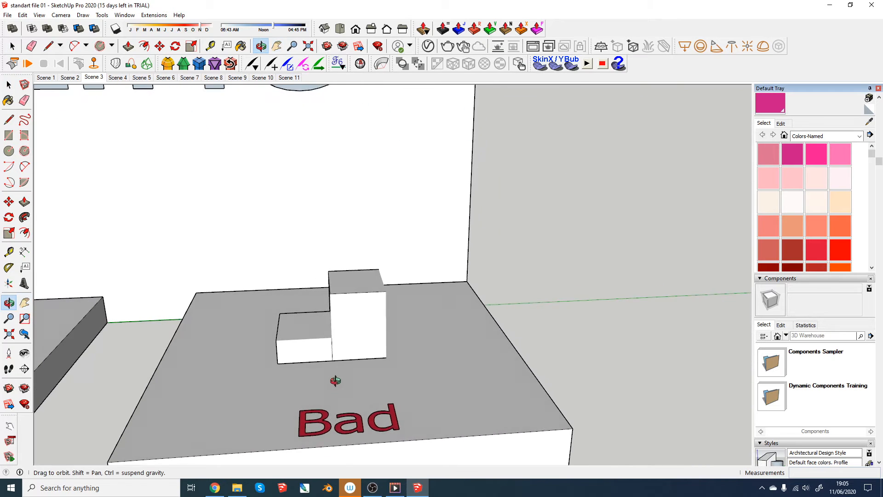
pyautogui.scroll(2, 342, 336)
pyautogui.moveTo(343, 337); pyautogui.dragTo(221, 328, button='middle')
pyautogui.scroll(3, 338, 324)
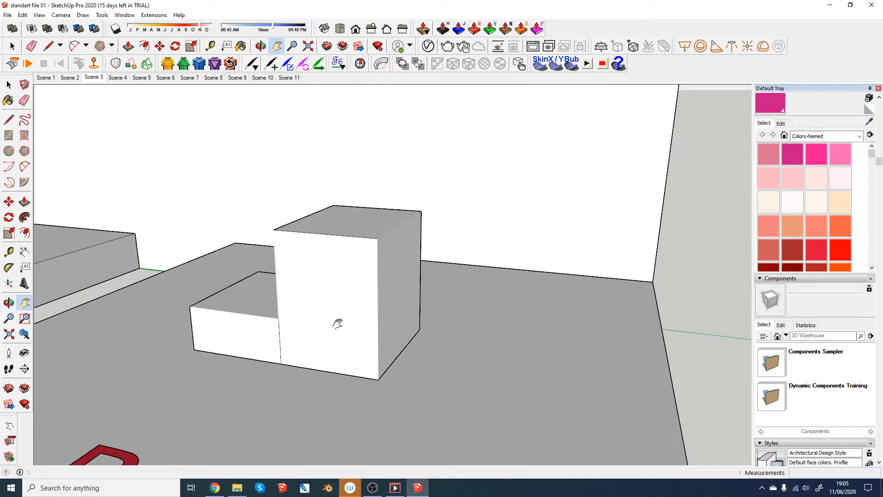
pyautogui.scroll(1, 337, 323)
pyautogui.moveTo(368, 308); pyautogui.dragTo(580, 311, button='middle')
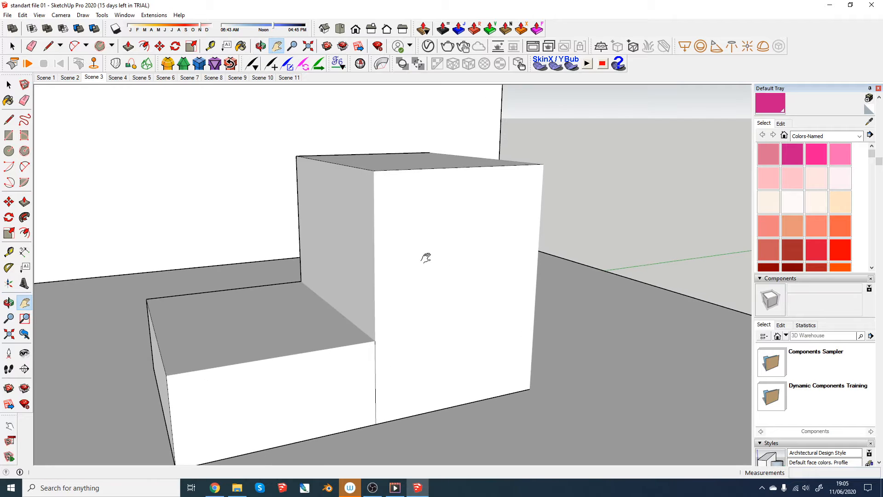
pyautogui.moveTo(391, 195)
pyautogui.mouseDown(button='middle')
pyautogui.moveTo(357, 308)
pyautogui.moveTo(235, 283)
pyautogui.moveTo(258, 247)
pyautogui.moveTo(316, 282)
pyautogui.moveTo(355, 340)
pyautogui.moveTo(546, 359)
pyautogui.moveTo(437, 361)
pyautogui.mouseUp(button='middle')
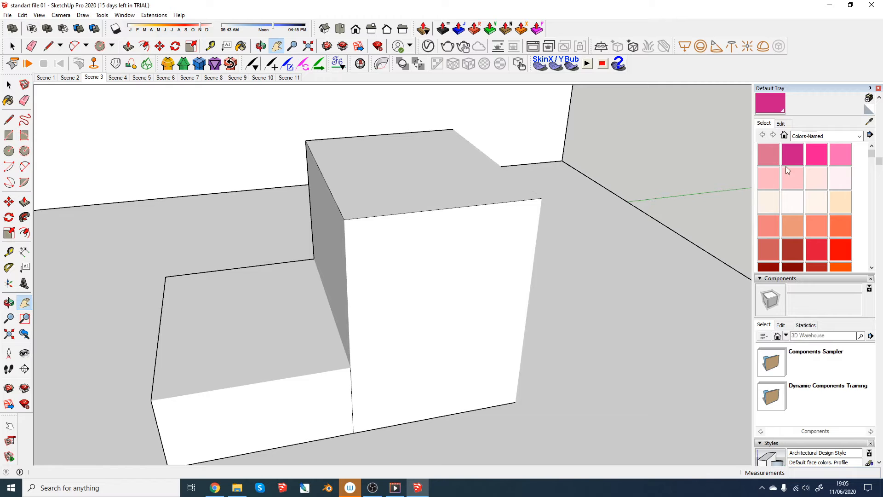
pyautogui.click(496, 311)
pyautogui.moveTo(401, 321); pyautogui.dragTo(256, 138)
pyautogui.press('b')
pyautogui.scroll(-1, 307, 304)
pyautogui.moveTo(313, 306); pyautogui.dragTo(387, 347, button='middle')
pyautogui.hotkey('ctrl', 'z')
pyautogui.scroll(-1, 382, 348)
pyautogui.moveTo(388, 348); pyautogui.dragTo(445, 351)
pyautogui.press('space')
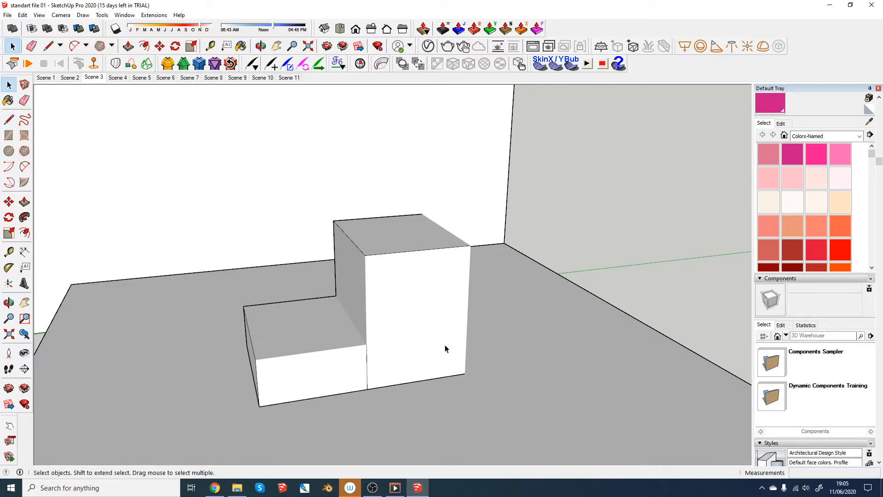
# - Apply the HiddenLine style from the Default Styles collection to the model
pyautogui.scroll(-3, 397, 316)
pyautogui.scroll(3, 386, 280)
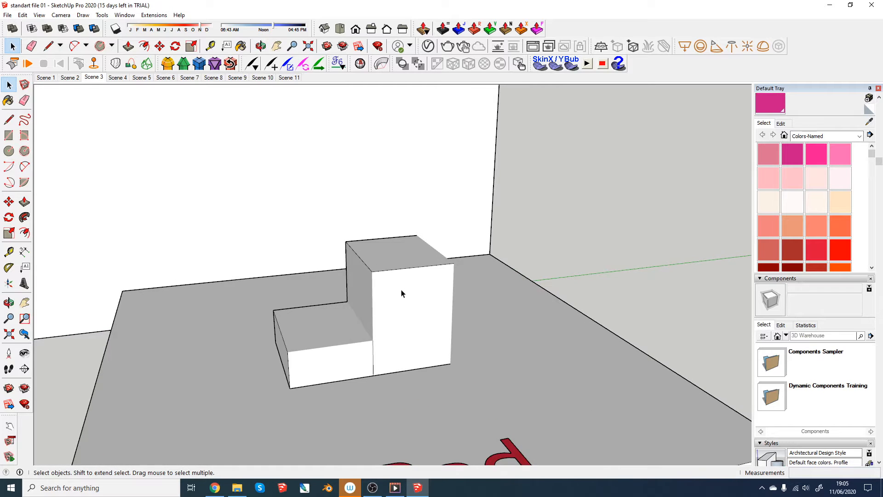
pyautogui.scroll(4, 401, 293)
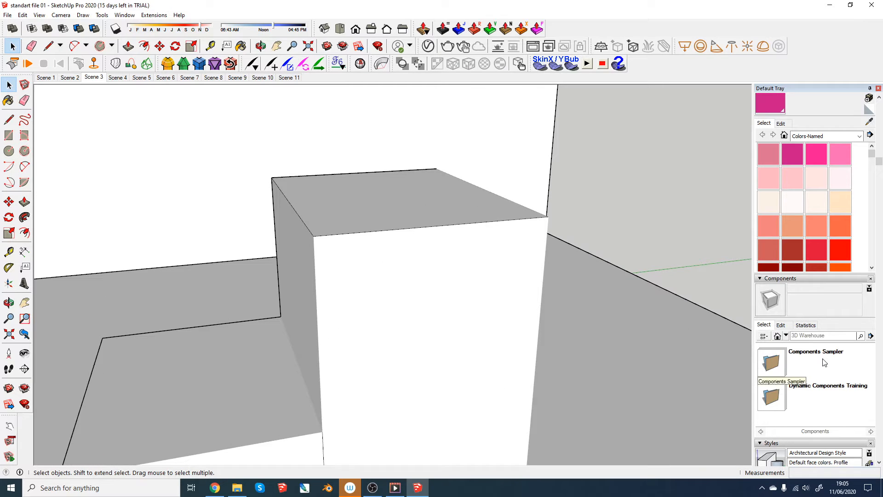
pyautogui.scroll(3, 825, 302)
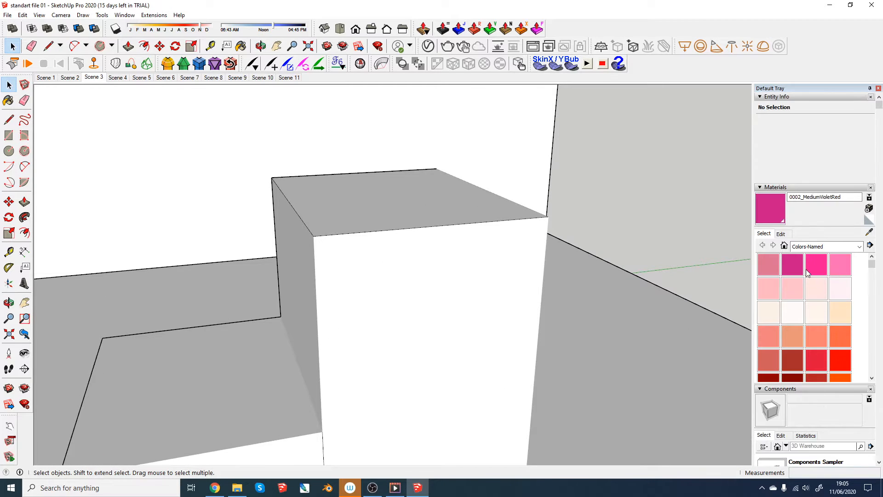
pyautogui.scroll(-4, 808, 256)
pyautogui.scroll(-6, 842, 294)
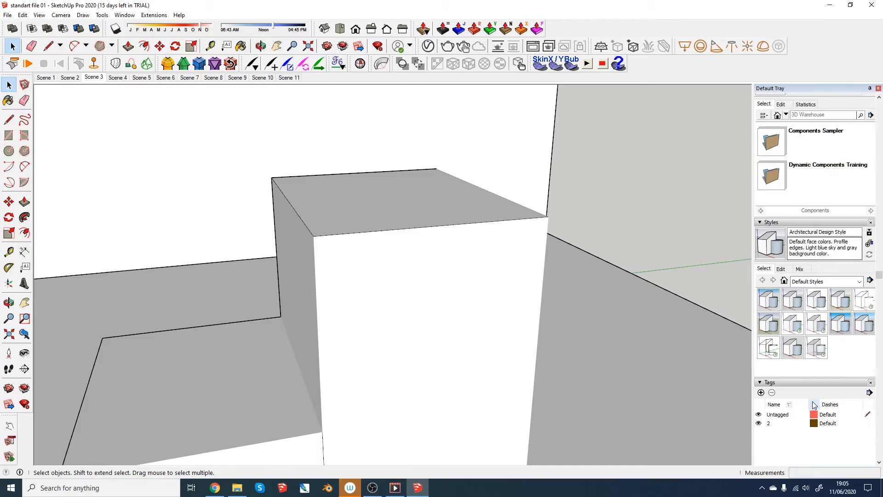
pyautogui.click(865, 303)
# - Compare the edges of the Good and Bad stepped blocks from several sides in the hidden-line display
pyautogui.press('h')
pyautogui.moveTo(297, 313); pyautogui.dragTo(474, 307)
pyautogui.scroll(-3, 474, 303)
pyautogui.moveTo(473, 301); pyautogui.dragTo(369, 265, button='middle')
pyautogui.moveTo(368, 264); pyautogui.dragTo(664, 302)
pyautogui.moveTo(362, 281); pyautogui.dragTo(509, 278)
pyautogui.scroll(-2, 509, 278)
pyautogui.moveTo(366, 321); pyautogui.dragTo(250, 290, button='middle')
pyautogui.scroll(2, 250, 290)
pyautogui.moveTo(293, 308)
pyautogui.mouseDown(button='middle')
pyautogui.moveTo(265, 289)
pyautogui.moveTo(339, 330)
pyautogui.moveTo(316, 339)
pyautogui.moveTo(281, 316)
pyautogui.mouseUp(button='middle')
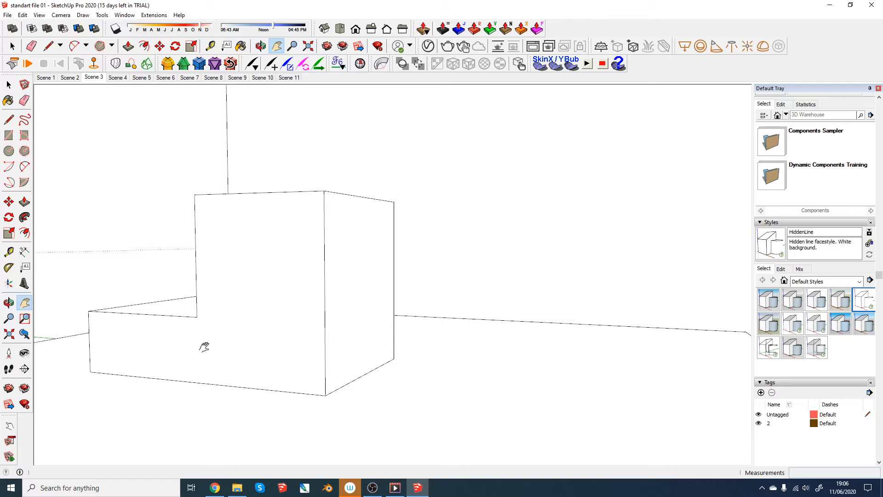
pyautogui.moveTo(582, 375); pyautogui.dragTo(172, 357)
pyautogui.moveTo(414, 345); pyautogui.dragTo(94, 431)
pyautogui.moveTo(425, 362)
pyautogui.mouseDown()
pyautogui.moveTo(264, 253)
pyautogui.moveTo(359, 284)
pyautogui.mouseUp()
pyautogui.scroll(-3, 360, 284)
pyautogui.moveTo(411, 288); pyautogui.dragTo(387, 273, button='middle')
pyautogui.scroll(1, 414, 274)
pyautogui.moveTo(441, 273); pyautogui.dragTo(457, 288, button='middle')
pyautogui.scroll(1, 474, 259)
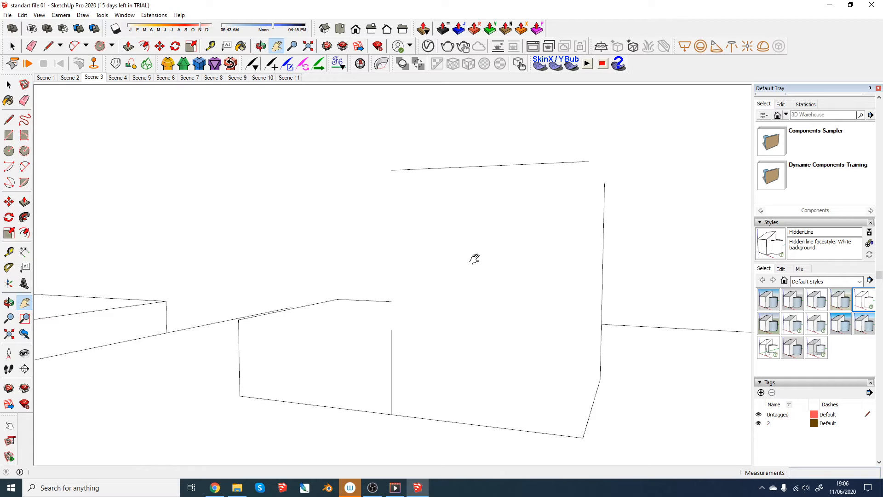
pyautogui.scroll(-1, 463, 296)
pyautogui.moveTo(463, 297); pyautogui.dragTo(497, 380, button='middle')
pyautogui.scroll(-3, 465, 340)
# - Switch the display to the Construction Documentation Style and return to the Bad platform's stepped block
pyautogui.press('space')
pyautogui.scroll(-2, 464, 340)
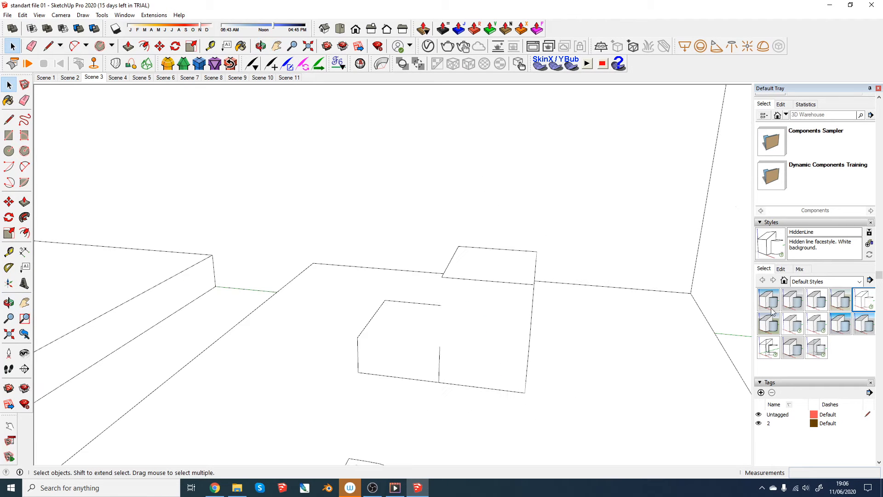
pyautogui.click(813, 301)
pyautogui.scroll(-2, 440, 298)
pyautogui.scroll(-2, 439, 298)
pyautogui.moveTo(440, 298); pyautogui.dragTo(458, 302, button='middle')
pyautogui.scroll(4, 483, 314)
pyautogui.scroll(-3, 458, 302)
# - Try to draw a circle of about 6.6 cm radius touching the Bad stepped block and extrude it into a low disc
pyautogui.press('c')
pyautogui.scroll(3, 559, 336)
pyautogui.click(507, 357)
pyautogui.click(589, 358)
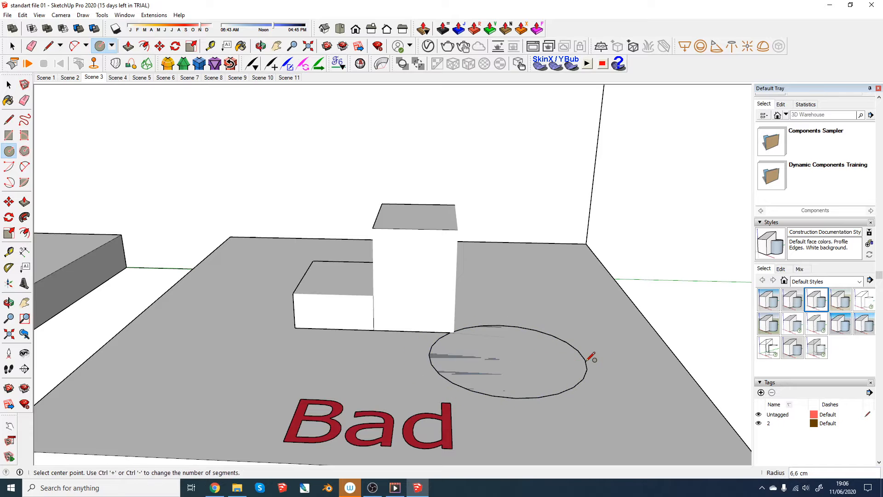
pyautogui.scroll(3, 590, 358)
pyautogui.press('p')
pyautogui.moveTo(536, 369); pyautogui.dragTo(532, 340)
# - Select all geometry connected to the disc, then undo its extrusion and the circle
pyautogui.press('space')
pyautogui.tripleClick(512, 341)
pyautogui.rightClick(512, 341)
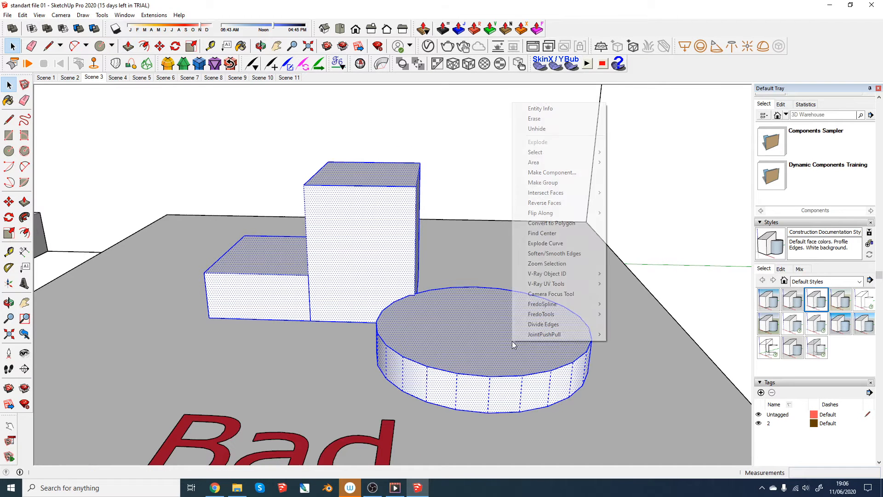
pyautogui.click(623, 377)
pyautogui.hotkey('ctrl', 'z')
pyautogui.hotkey('ctrl', 'z')
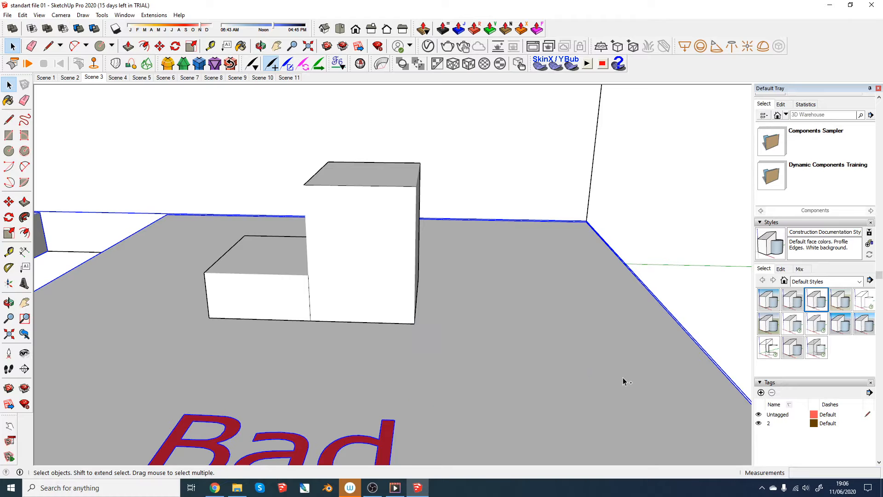
# - Draw a circle on the Bad platform, clear of the stepped block, and extrude it upward into a low cylinder
pyautogui.click(689, 261)
pyautogui.scroll(-3, 460, 292)
pyautogui.scroll(2, 523, 377)
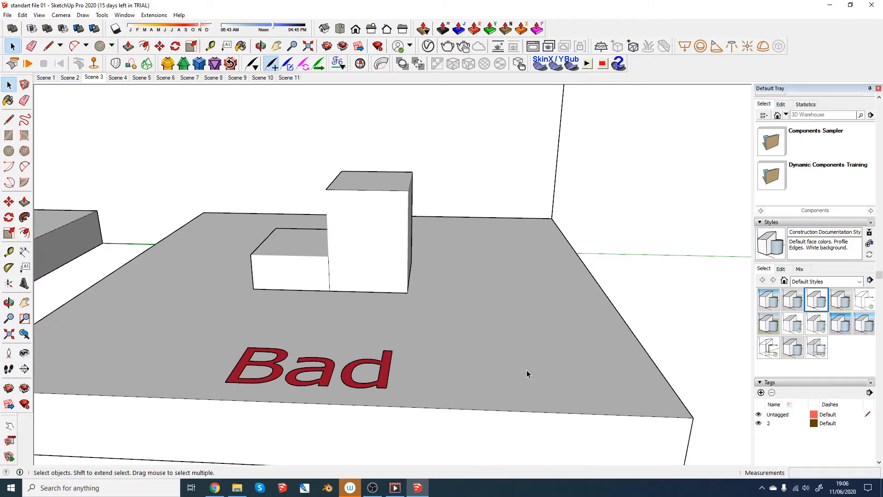
pyautogui.press('c')
pyautogui.click(501, 358)
pyautogui.click(595, 369)
pyautogui.press('p')
pyautogui.moveTo(529, 361); pyautogui.dragTo(507, 339)
# - Select the whole cylinder on the Bad platform and make it a group
pyautogui.press('space')
pyautogui.tripleClick(481, 347)
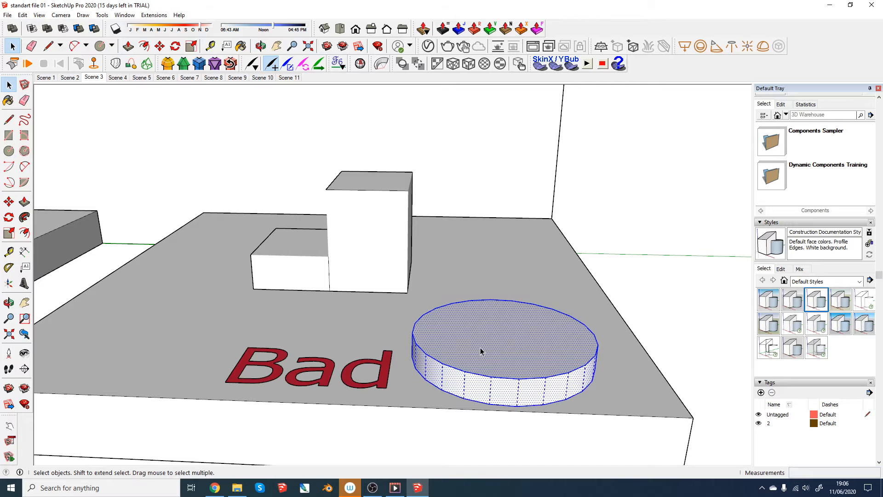
pyautogui.rightClick(480, 348)
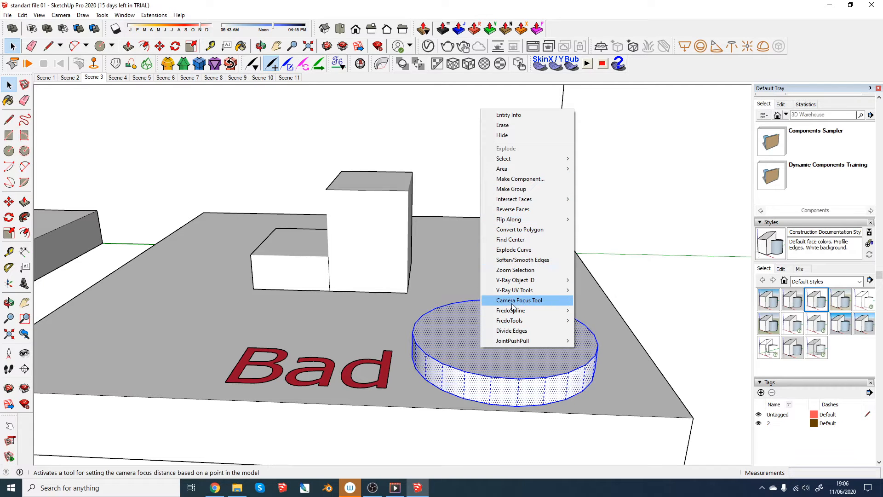
pyautogui.click(511, 189)
# - Apply the HiddenLine style again and check how the cylinder's side outlines are drawn
pyautogui.moveTo(471, 329)
pyautogui.mouseDown(button='middle')
pyautogui.moveTo(471, 347)
pyautogui.moveTo(487, 325)
pyautogui.mouseUp(button='middle')
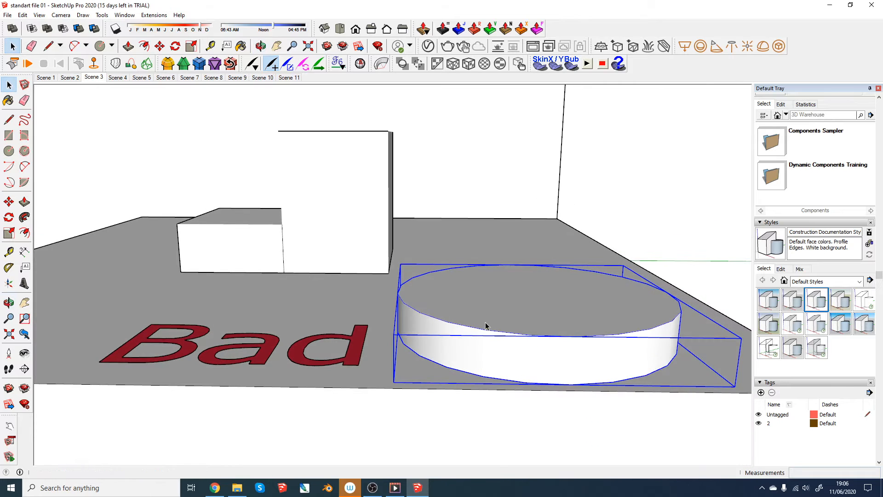
pyautogui.click(864, 300)
pyautogui.moveTo(667, 252); pyautogui.dragTo(639, 317, button='middle')
pyautogui.moveTo(422, 272); pyautogui.dragTo(493, 309, button='middle')
pyautogui.moveTo(438, 321); pyautogui.dragTo(405, 280, button='middle')
pyautogui.moveTo(579, 328); pyautogui.dragTo(567, 356, button='middle')
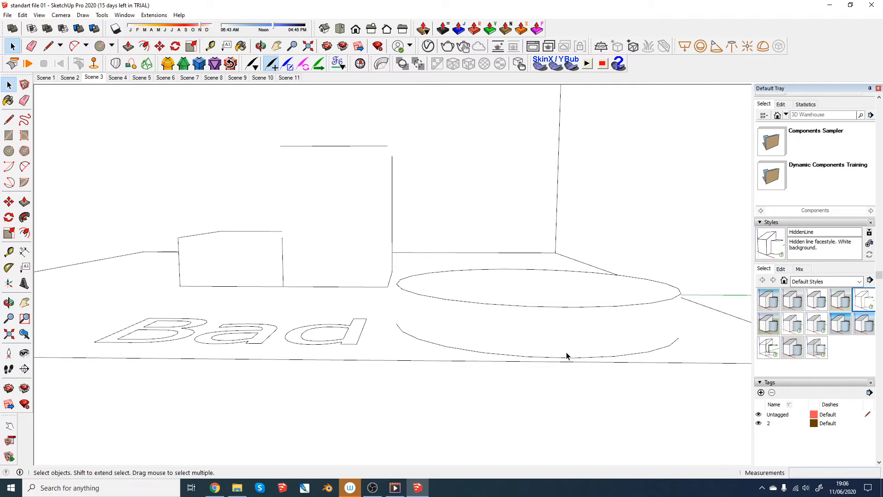
pyautogui.click(559, 325)
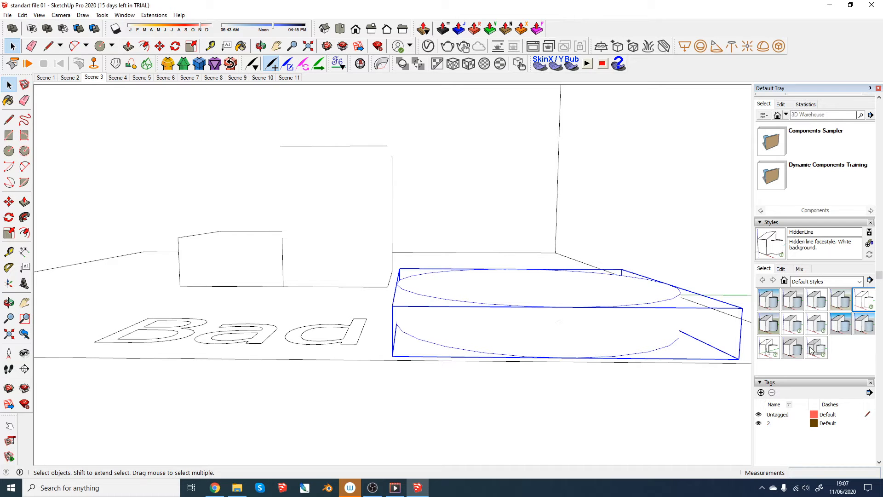
# - Enable Profiles in the edge settings of the HiddenLine style
pyautogui.click(781, 270)
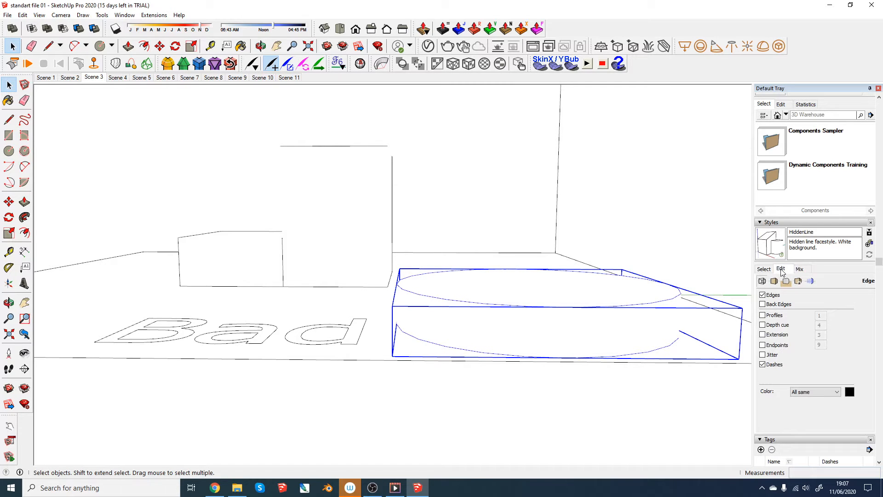
pyautogui.click(763, 316)
pyautogui.click(643, 243)
pyautogui.moveTo(537, 306); pyautogui.dragTo(386, 206, button='middle')
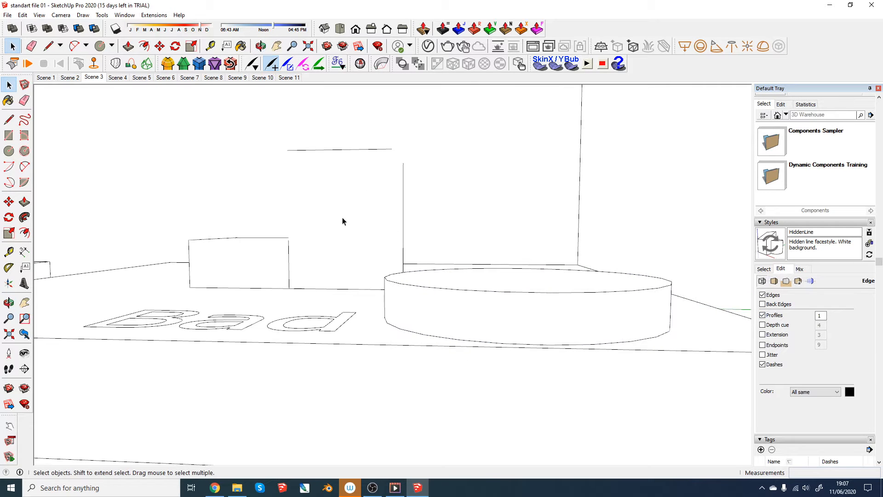
# - Examine the Bad stepped block from several sides and select the tall part's front face to check its bounding edges
pyautogui.moveTo(349, 229); pyautogui.dragTo(179, 234, button='middle')
pyautogui.moveTo(368, 232)
pyautogui.mouseDown(button='middle')
pyautogui.moveTo(281, 202)
pyautogui.moveTo(371, 219)
pyautogui.mouseUp(button='middle')
pyautogui.scroll(2, 394, 214)
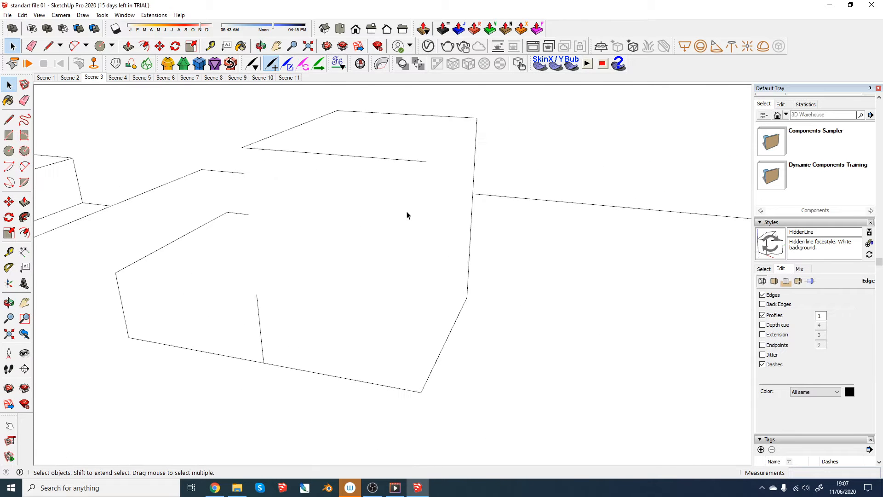
pyautogui.click(415, 197)
pyautogui.scroll(-3, 405, 215)
pyautogui.moveTo(406, 216); pyautogui.dragTo(436, 269, button='middle')
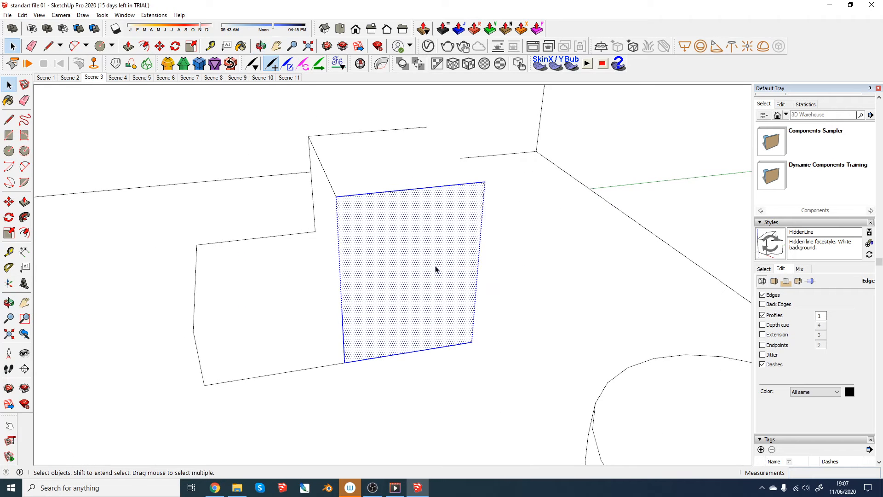
pyautogui.scroll(-1, 429, 270)
pyautogui.moveTo(380, 280); pyautogui.dragTo(351, 208, button='middle')
pyautogui.scroll(1, 416, 250)
pyautogui.scroll(1, 415, 253)
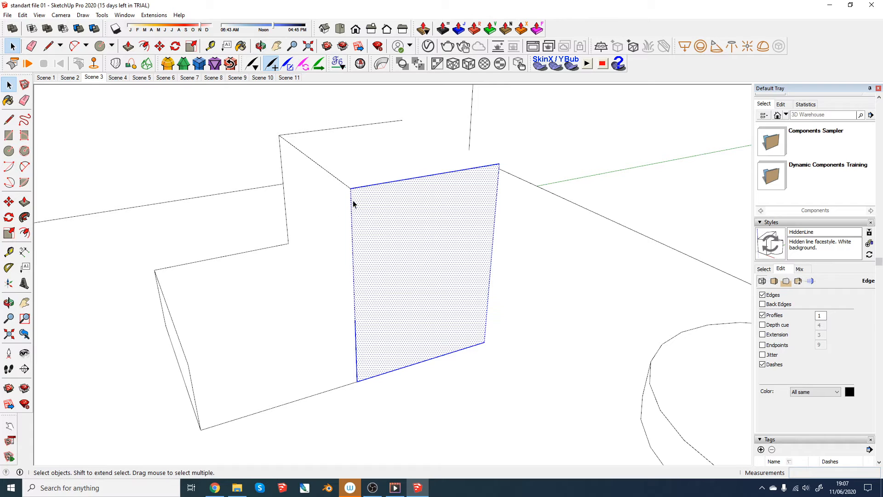
# - Try to redraw the low block's front top edge and its top edge against the tall block with the Line tool
pyautogui.click(9, 119)
pyautogui.moveTo(351, 187)
pyautogui.mouseDown()
pyautogui.moveTo(355, 318)
pyautogui.moveTo(227, 346)
pyautogui.moveTo(189, 364)
pyautogui.mouseUp()
pyautogui.click(289, 244)
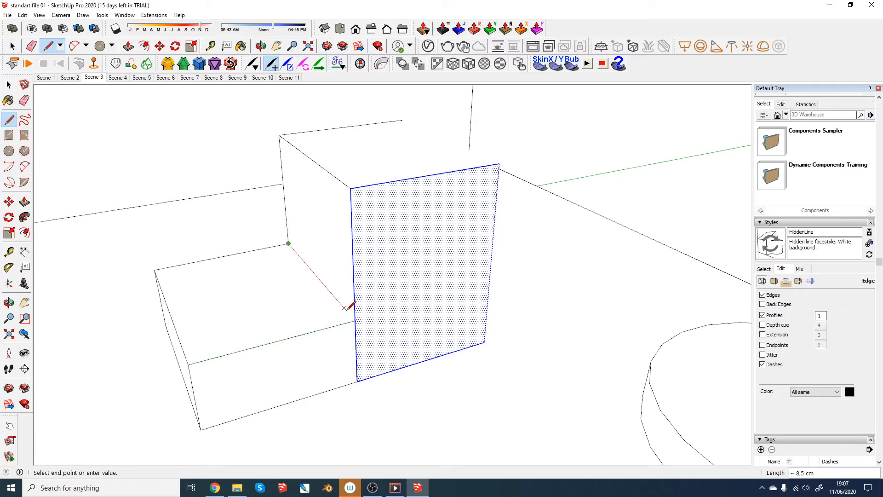
pyautogui.click(355, 321)
pyautogui.press('space')
pyautogui.click(548, 285)
# - Undo the edges just drawn on the low block
pyautogui.hotkey('ctrl', 'z')
pyautogui.hotkey('ctrl', 'z')
pyautogui.hotkey('ctrl', 'z')
# - Select all connected geometry of the Bad stepped block and unhide its hidden edges
pyautogui.click(429, 274)
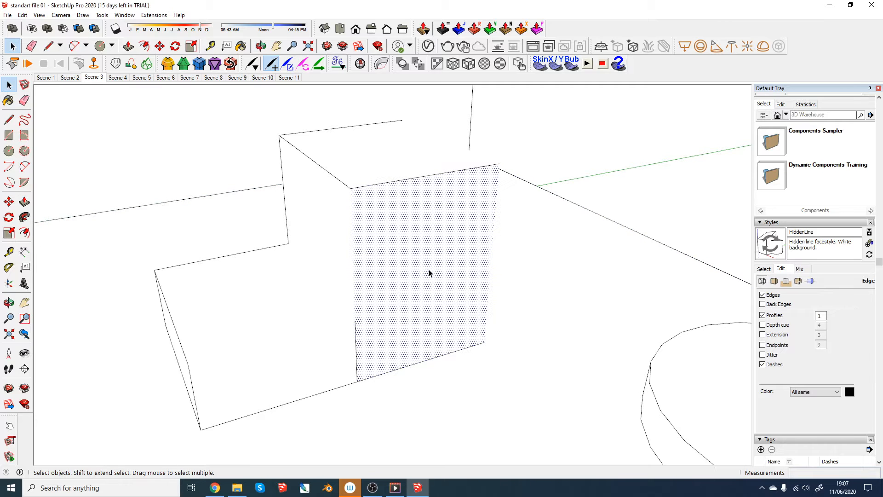
pyautogui.tripleClick(429, 273)
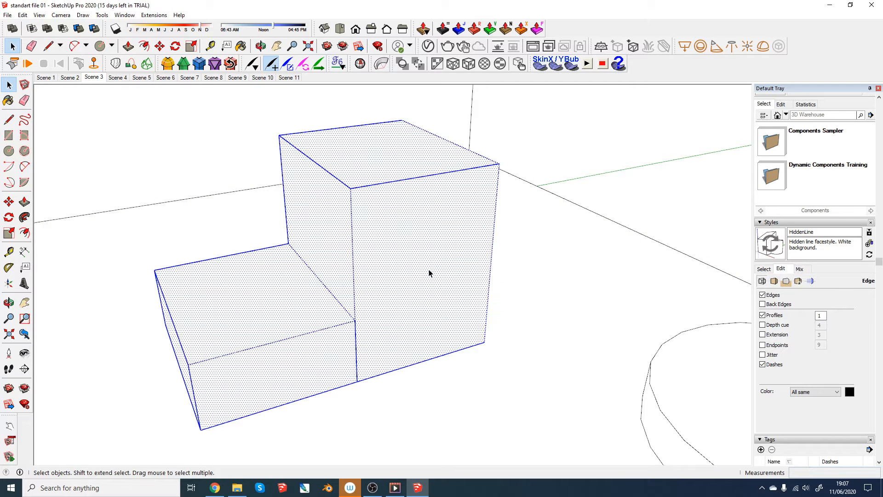
pyautogui.rightClick(374, 218)
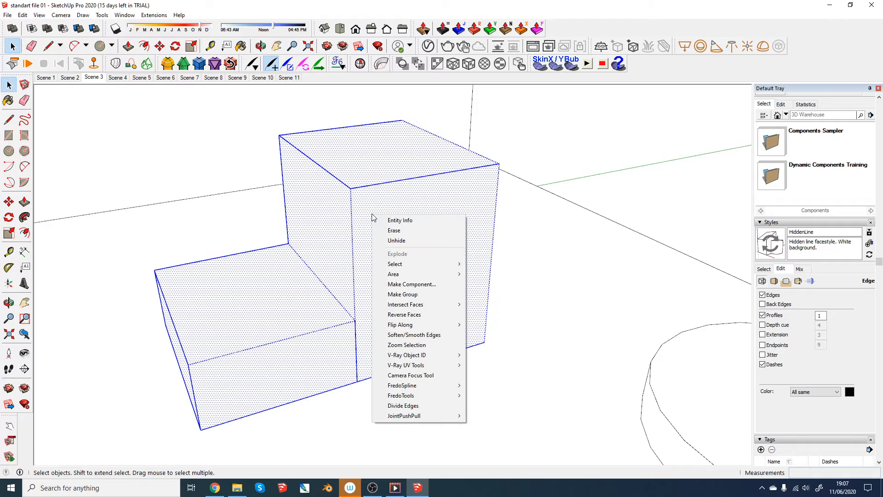
pyautogui.click(396, 240)
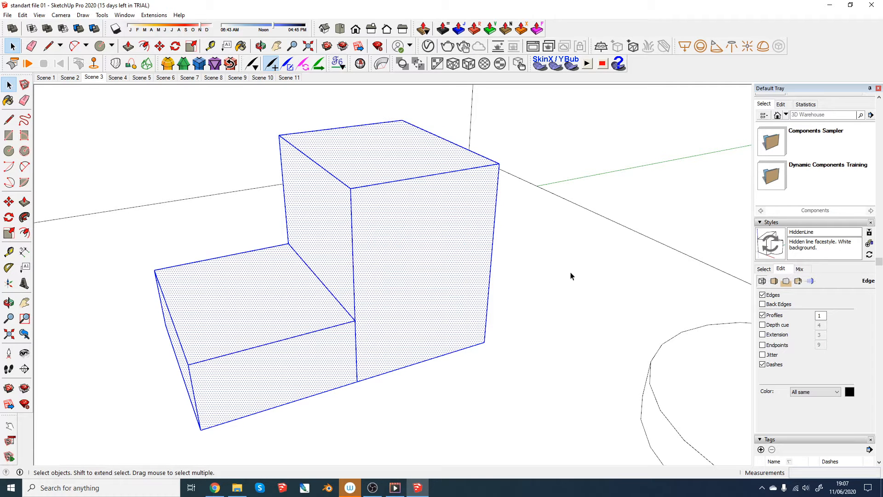
# - Inspect the unhidden block from another side and select the tall part's two adjoining side faces in turn
pyautogui.moveTo(566, 291); pyautogui.dragTo(257, 208, button='middle')
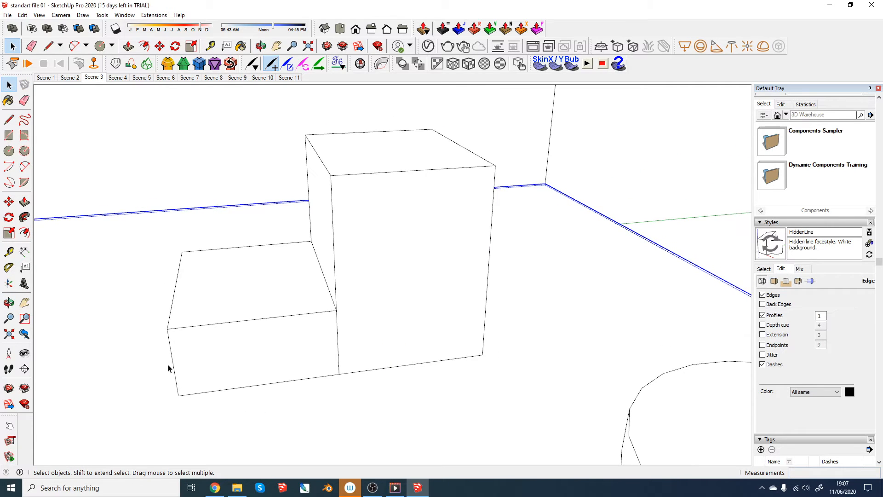
pyautogui.moveTo(445, 350); pyautogui.dragTo(263, 394, button='middle')
pyautogui.scroll(3, 395, 330)
pyautogui.moveTo(389, 325); pyautogui.dragTo(372, 288, button='middle')
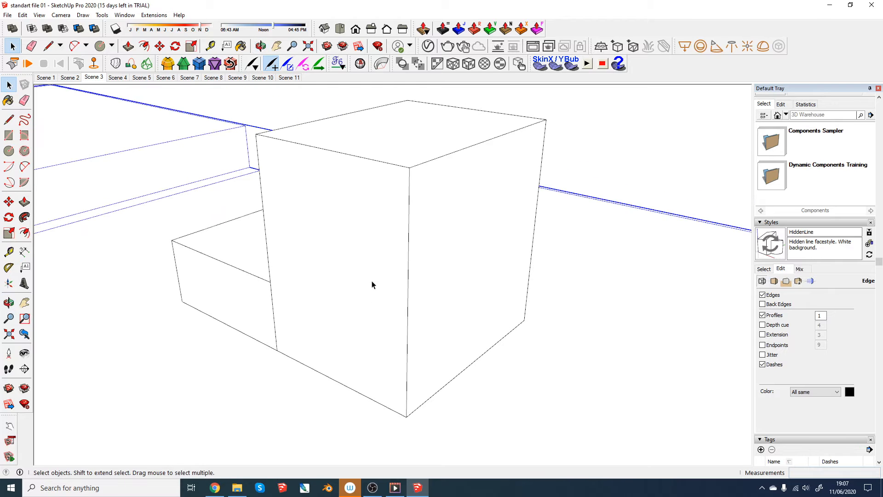
pyautogui.click(362, 278)
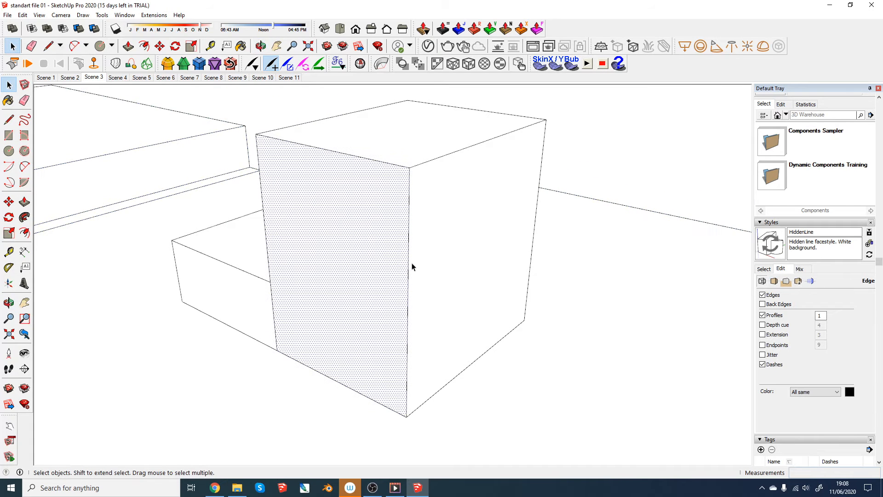
pyautogui.click(454, 253)
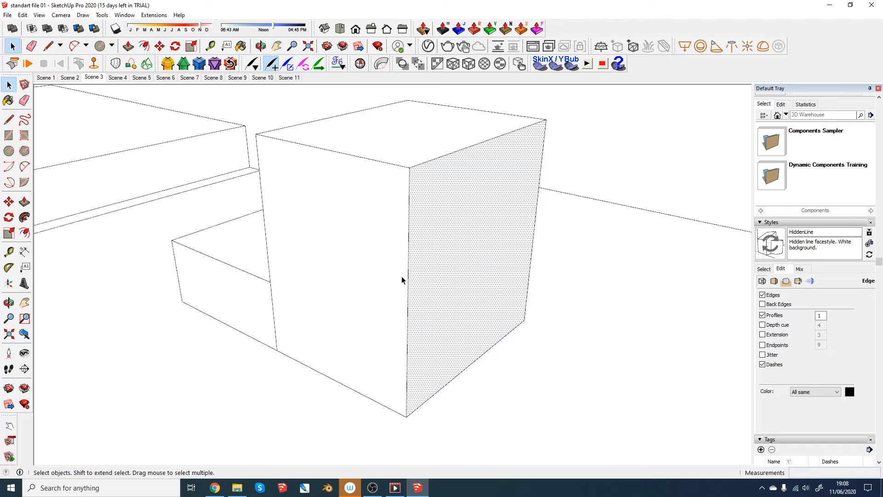
# - Try erasing the vertical corner edge between the tall part's two side faces with the Eraser, and undo it
pyautogui.click(25, 101)
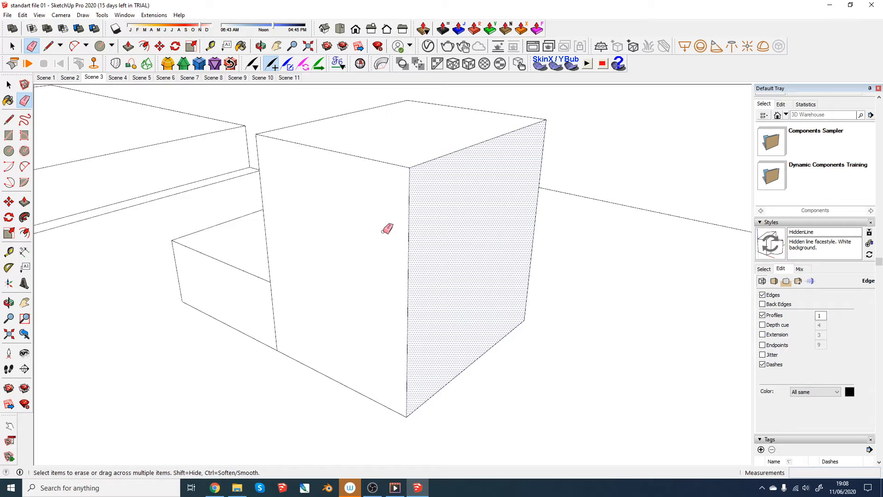
pyautogui.moveTo(388, 228); pyautogui.dragTo(447, 236)
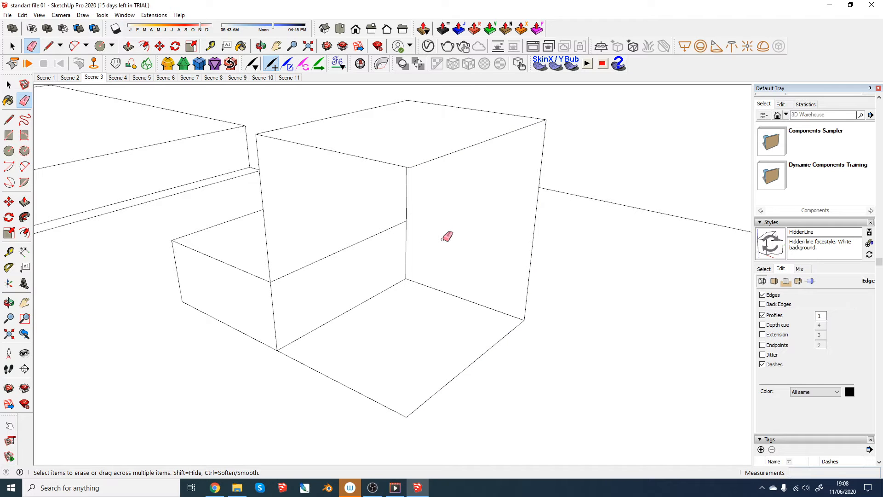
pyautogui.hotkey('ctrl', 'z')
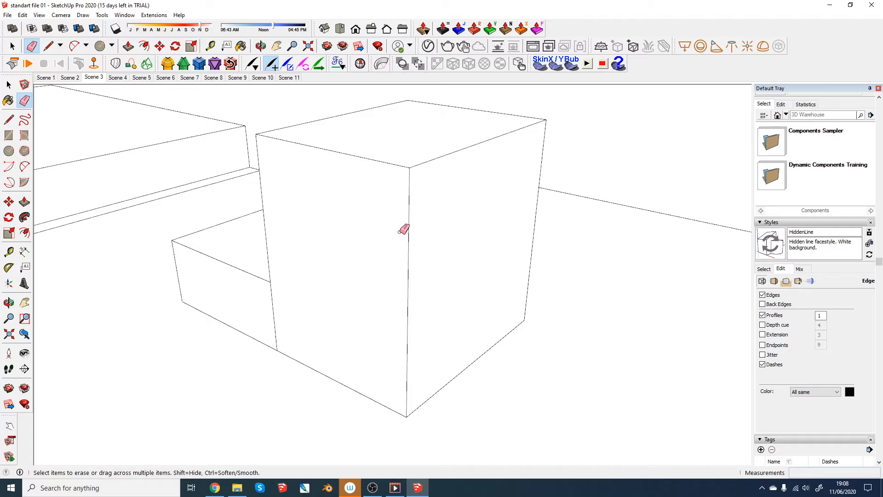
# - Try hiding the tall part's vertical corner edge with the Eraser, check both adjoining faces by selecting them, and undo the hiding
pyautogui.moveTo(405, 223); pyautogui.dragTo(434, 220)
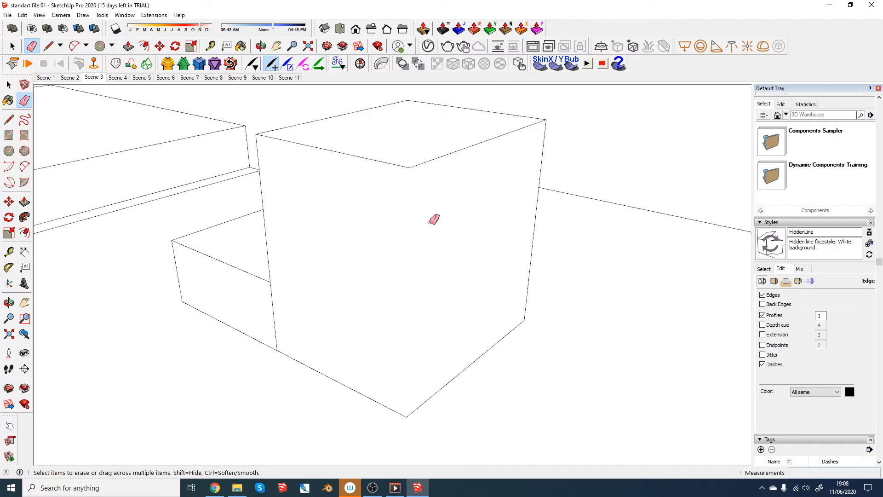
pyautogui.press('space')
pyautogui.click(380, 218)
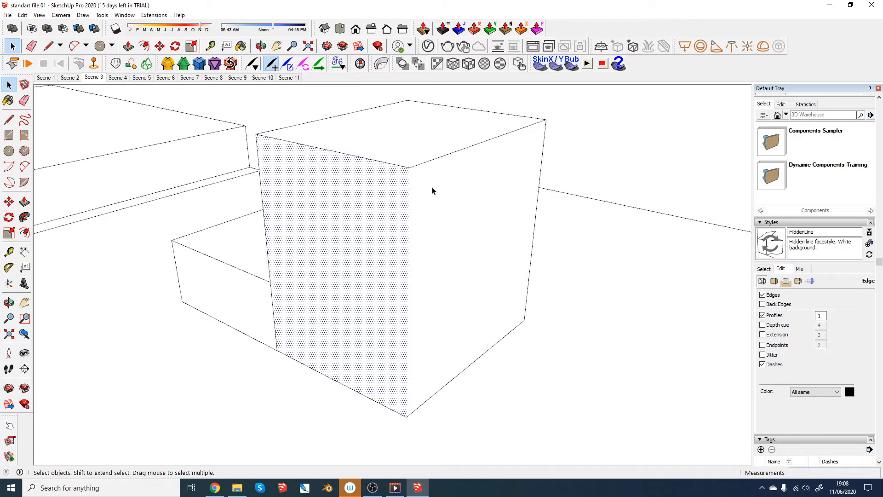
pyautogui.click(452, 201)
pyautogui.hotkey('ctrl', 'z')
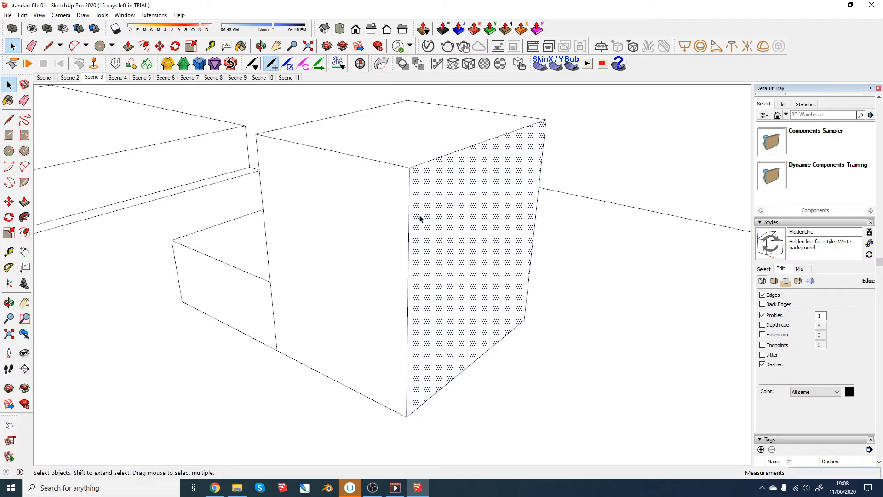
# - Repeat removing the tall part's vertical corner edge from view with the Eraser and undo the last change
pyautogui.press('e')
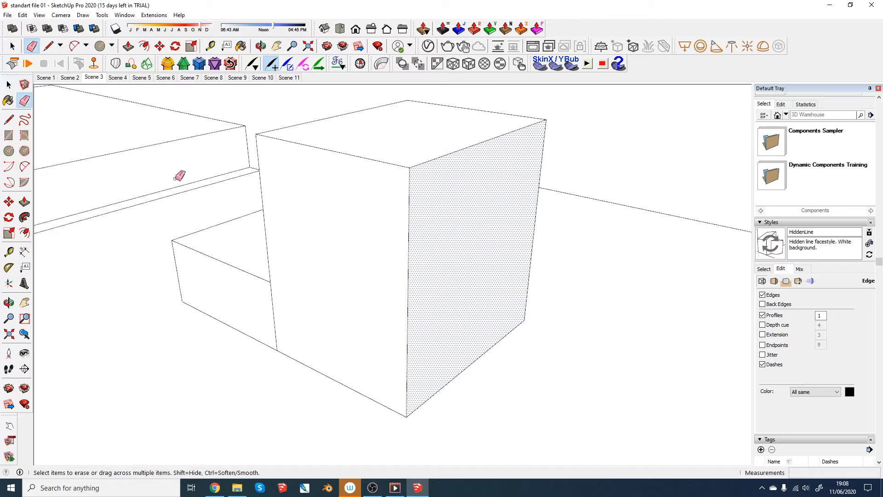
pyautogui.keyDown('ctrl'); pyautogui.click(408, 255); pyautogui.keyUp('ctrl')
pyautogui.press('space')
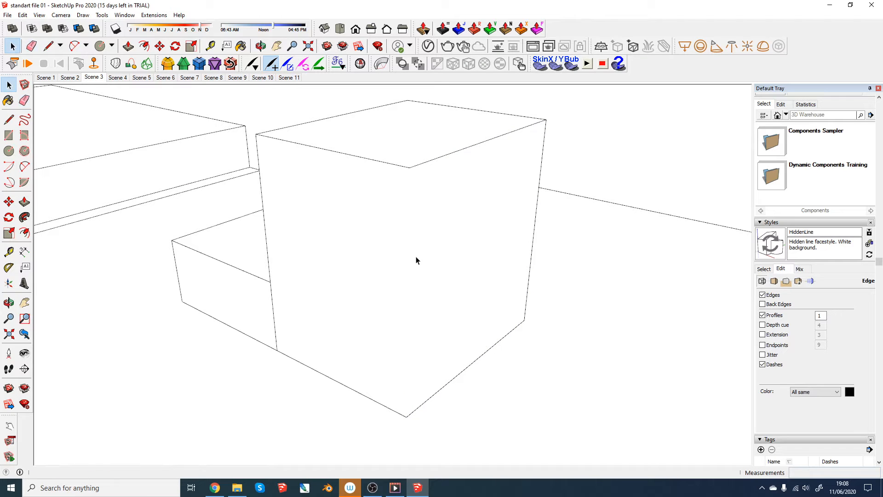
pyautogui.click(408, 248)
pyautogui.moveTo(408, 254); pyautogui.dragTo(506, 300, button='middle')
pyautogui.hotkey('ctrl', 'z')
# - View the whole Line exhibit with the Good and Bad stepped blocks side by side
pyautogui.click(522, 290)
pyautogui.scroll(-3, 522, 293)
pyautogui.moveTo(446, 310); pyautogui.dragTo(435, 295, button='middle')
pyautogui.click(663, 223)
pyautogui.scroll(-4, 527, 282)
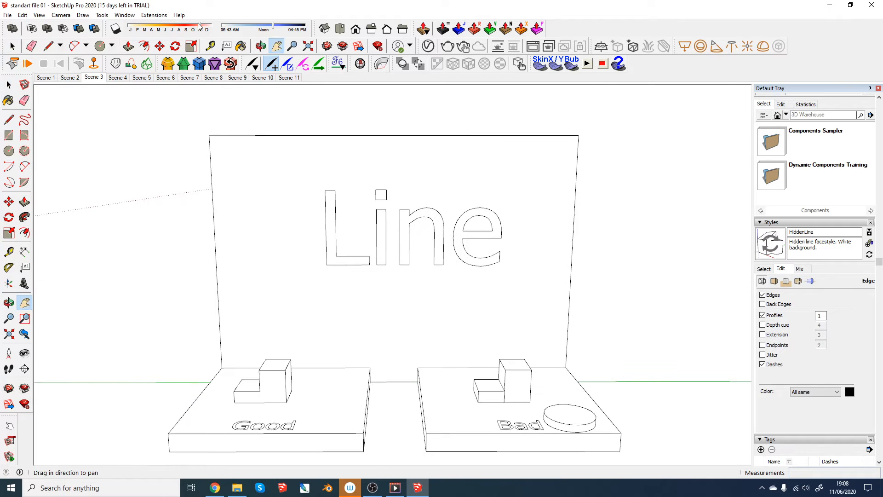
# - Open Scene 4 and compare the rounded outlines of the Good and Bad discs up close
pyautogui.click(116, 79)
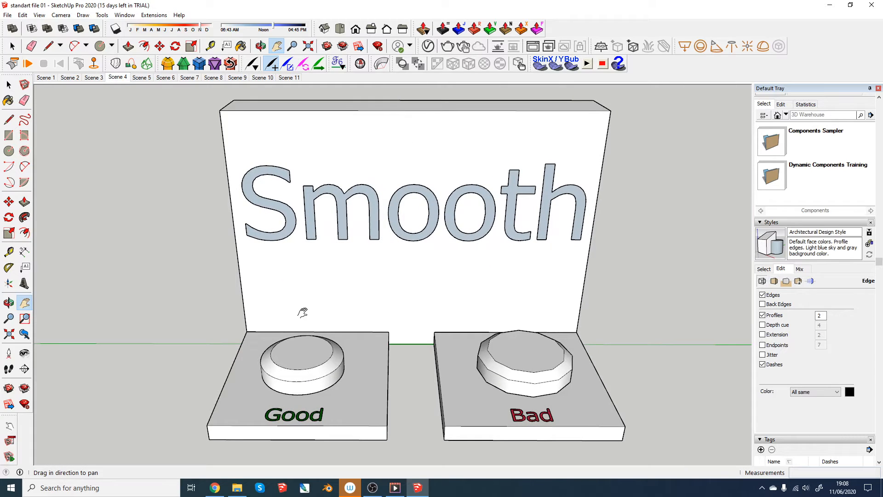
pyautogui.scroll(2, 338, 401)
pyautogui.scroll(2, 338, 402)
pyautogui.moveTo(362, 363); pyautogui.dragTo(361, 423, button='middle')
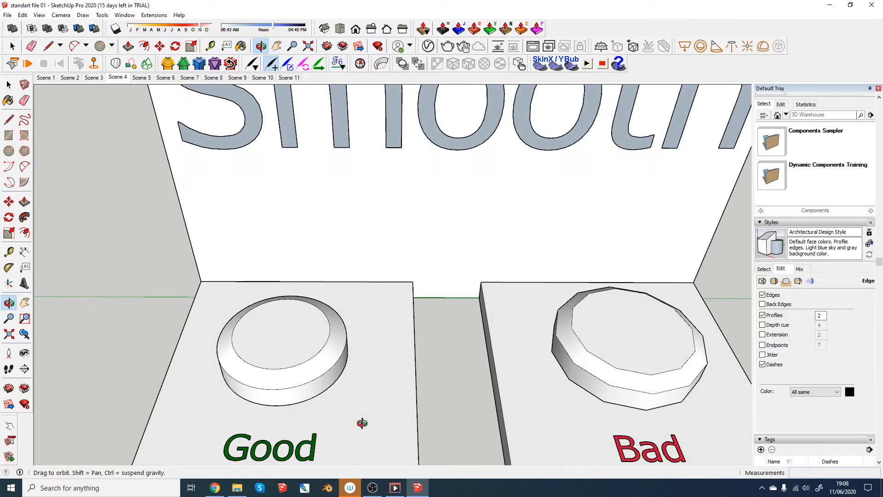
pyautogui.scroll(1, 376, 398)
pyautogui.moveTo(406, 381); pyautogui.dragTo(413, 439, button='middle')
pyautogui.scroll(4, 338, 399)
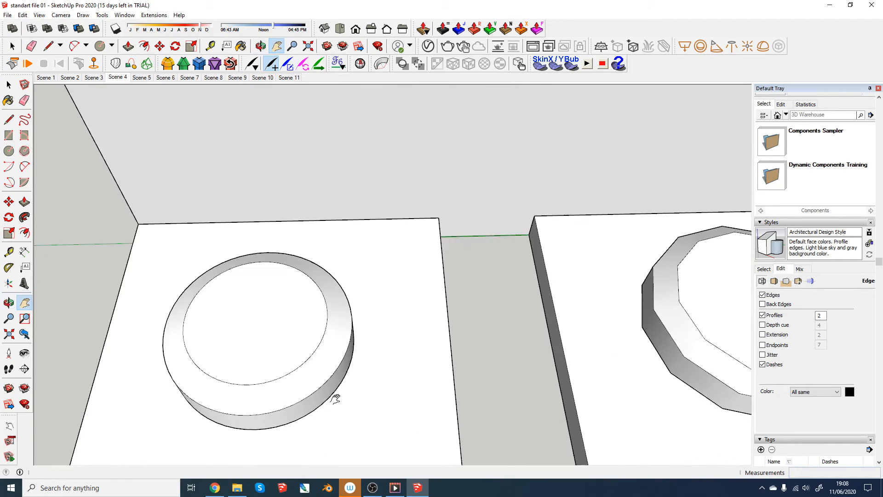
pyautogui.scroll(-4, 348, 364)
pyautogui.scroll(-1, 348, 364)
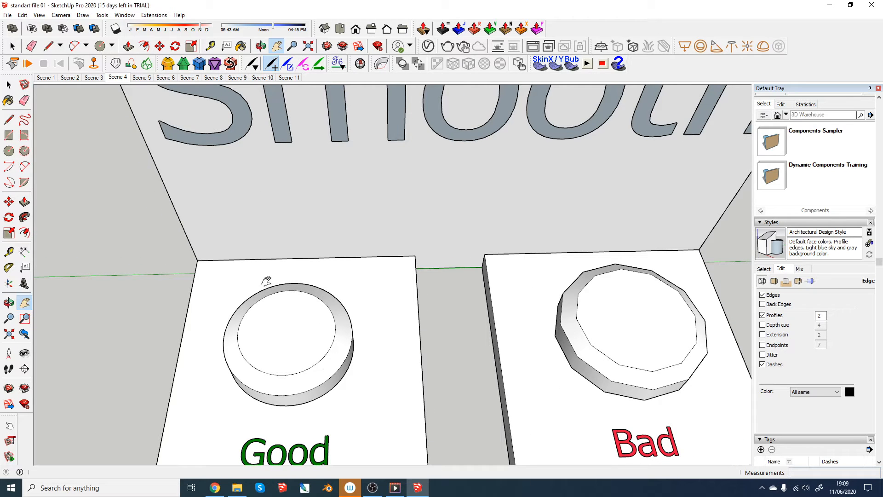
# - Draw a circle of about 5,3 cm radius on the Good base, beside the disc and the label
pyautogui.scroll(2, 317, 363)
pyautogui.scroll(-5, 317, 366)
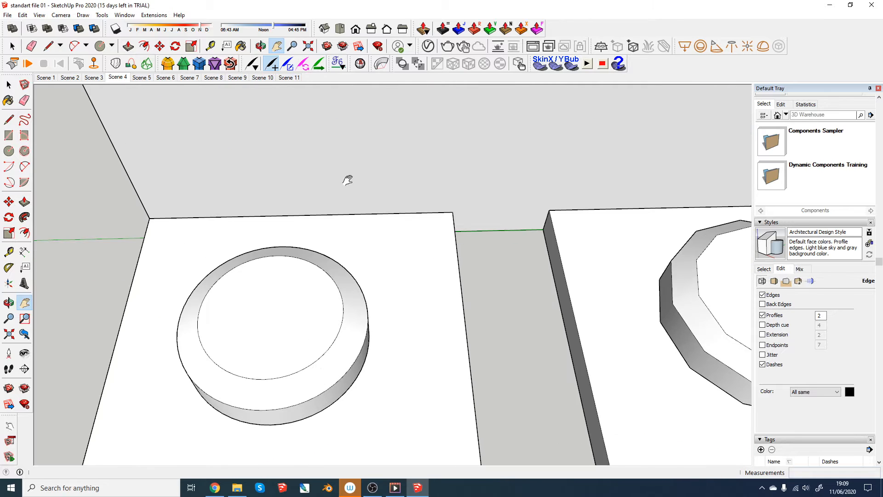
pyautogui.scroll(4, 368, 258)
pyautogui.scroll(2, 379, 316)
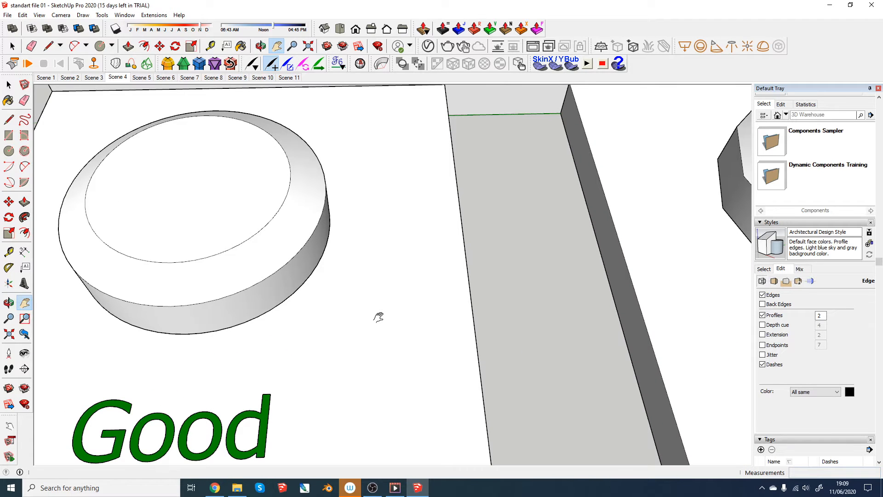
pyautogui.press('c')
pyautogui.click(368, 351)
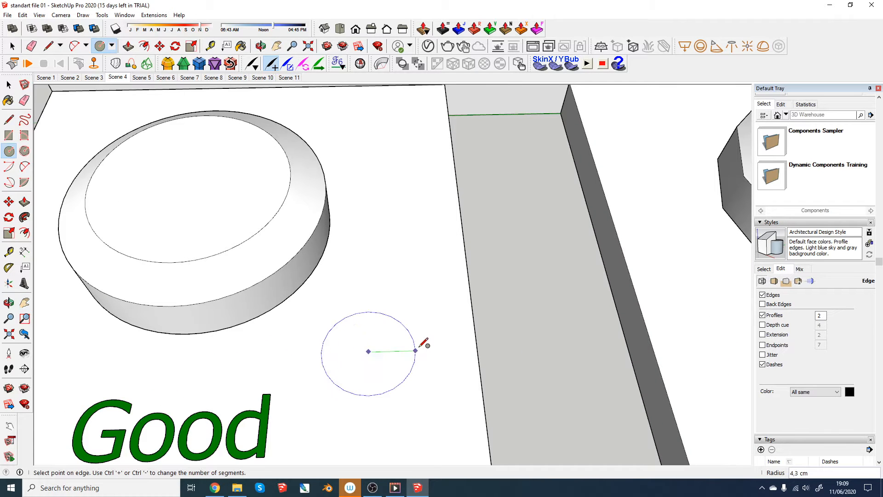
pyautogui.click(429, 346)
# - Select the new circle's outline and open its Entity Info
pyautogui.scroll(2, 428, 346)
pyautogui.scroll(2, 430, 345)
pyautogui.press('space')
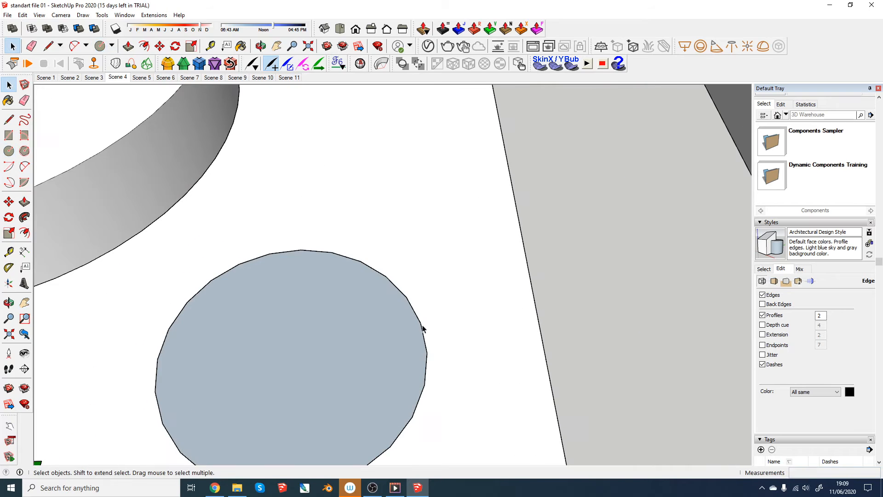
pyautogui.click(422, 328)
pyautogui.scroll(-1, 427, 365)
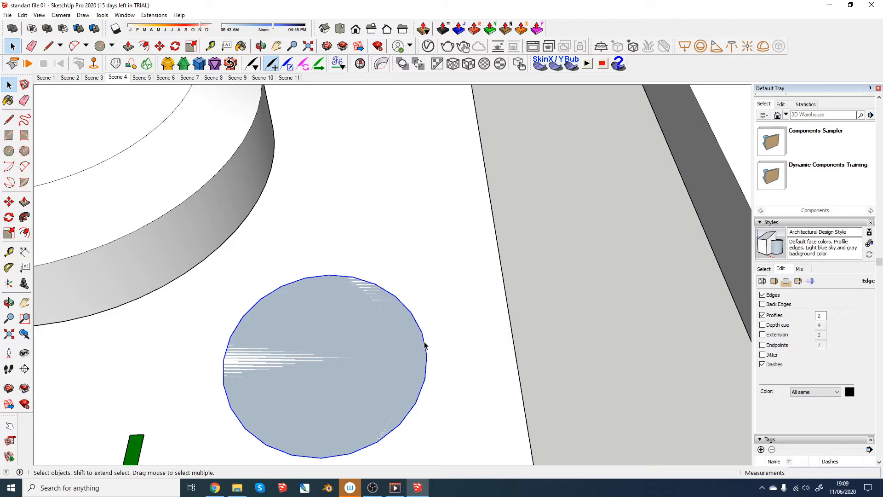
pyautogui.rightClick(425, 345)
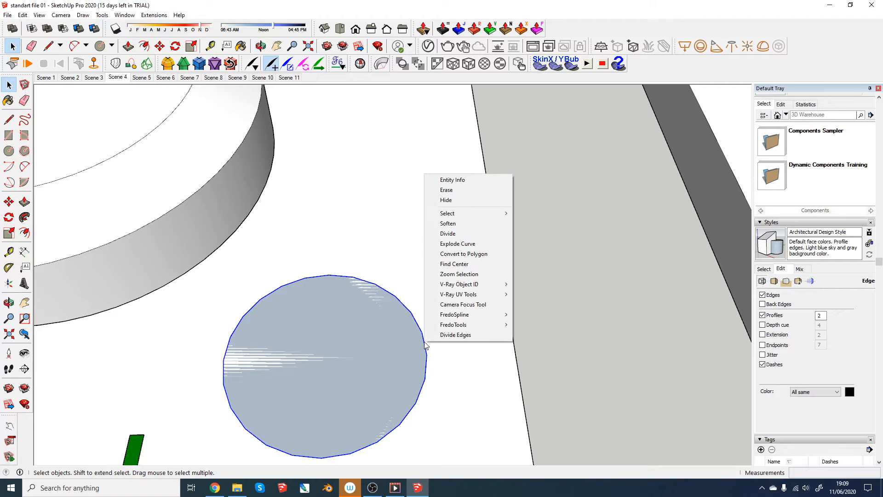
pyautogui.click(473, 180)
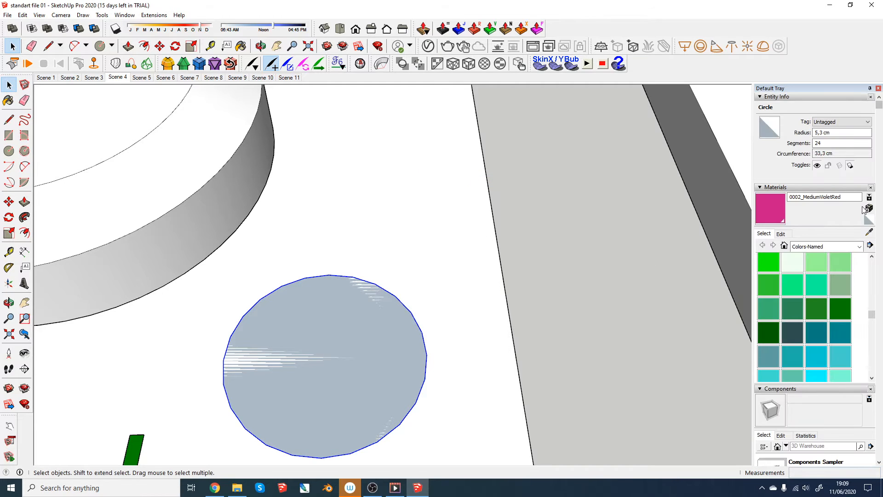
# - Set the circle's number of segments to 60 and check the smoothness of its outline
pyautogui.click(833, 144)
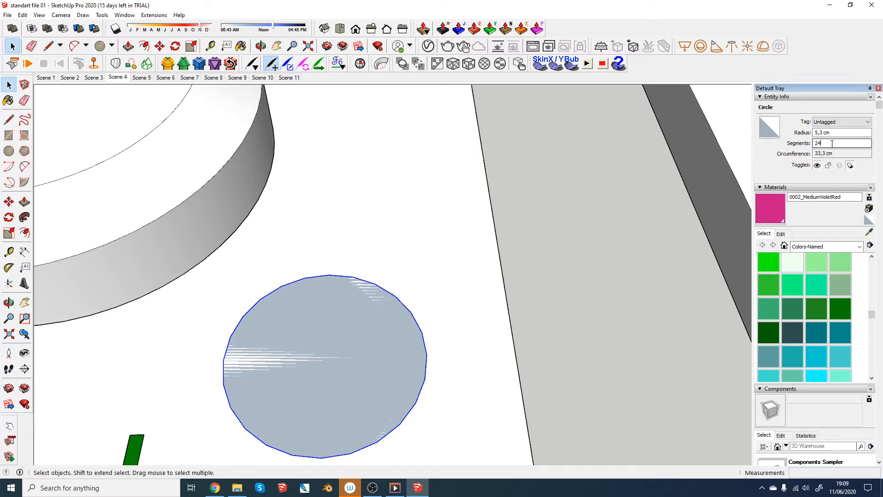
pyautogui.write('60')
pyautogui.press('Return')
pyautogui.scroll(2, 346, 293)
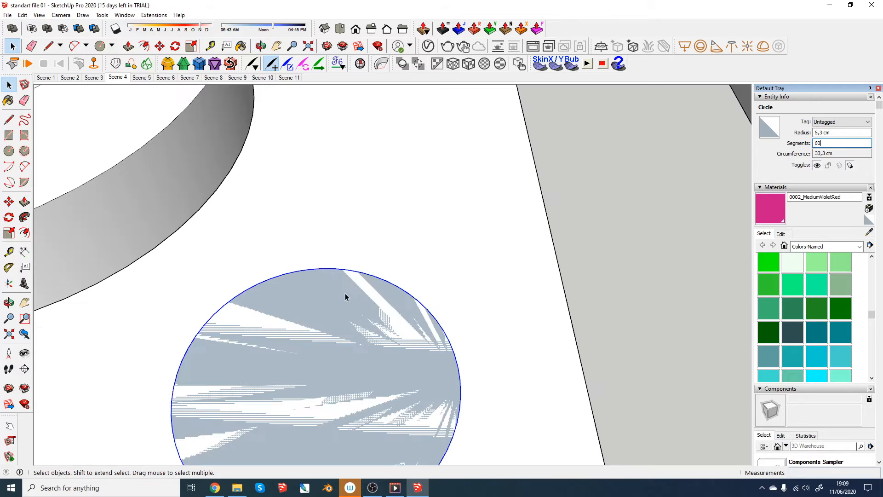
pyautogui.scroll(-3, 166, 363)
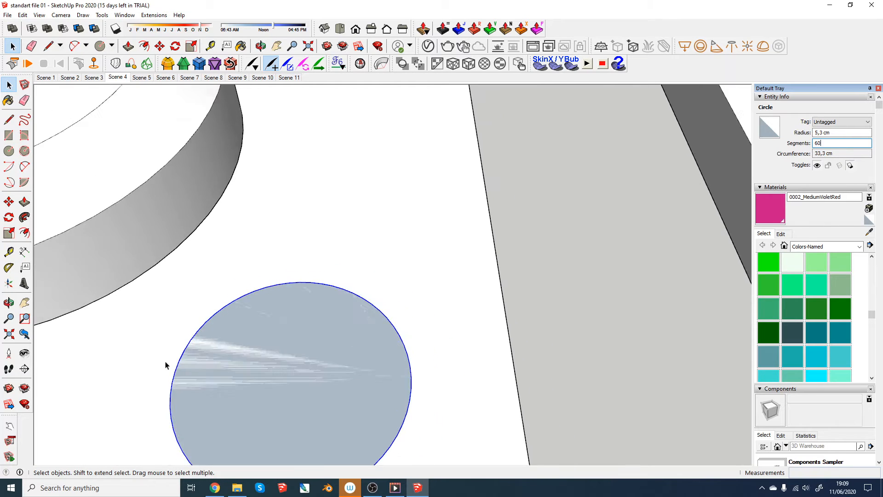
pyautogui.scroll(4, 398, 361)
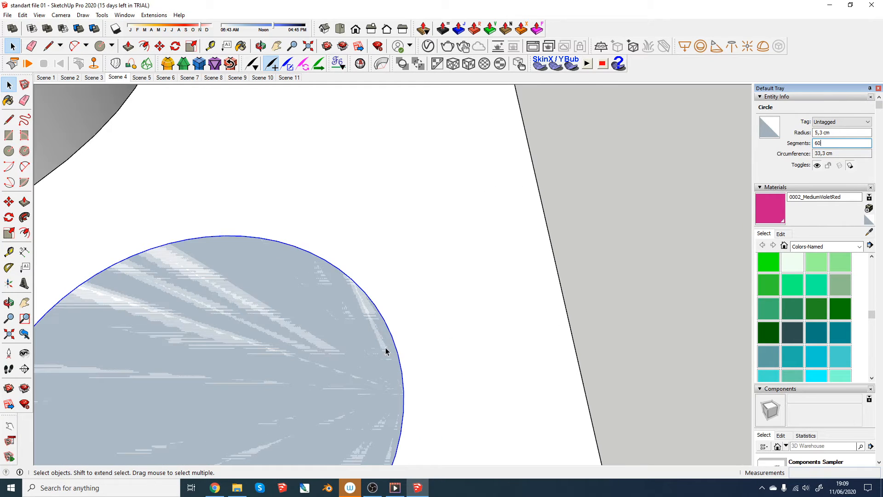
# - Set the circle's number of segments to 90
pyautogui.moveTo(828, 145); pyautogui.dragTo(802, 143)
pyautogui.press('Return')
pyautogui.scroll(-3, 416, 233)
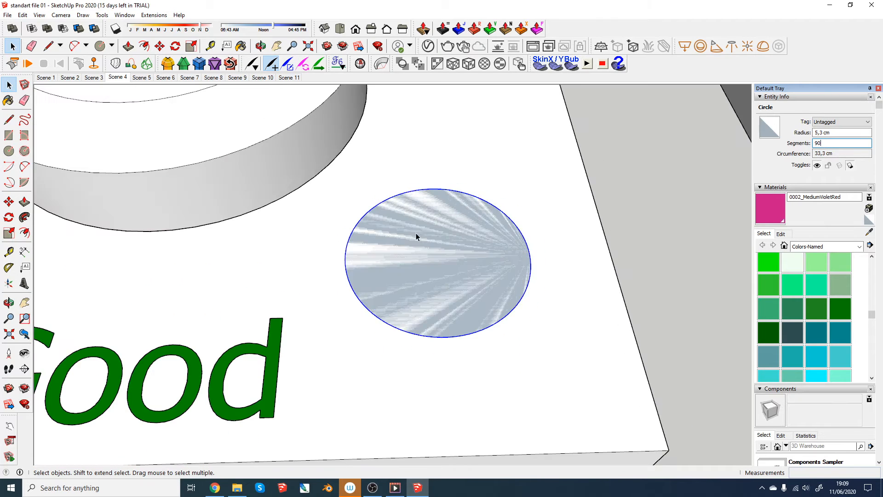
pyautogui.scroll(2, 454, 252)
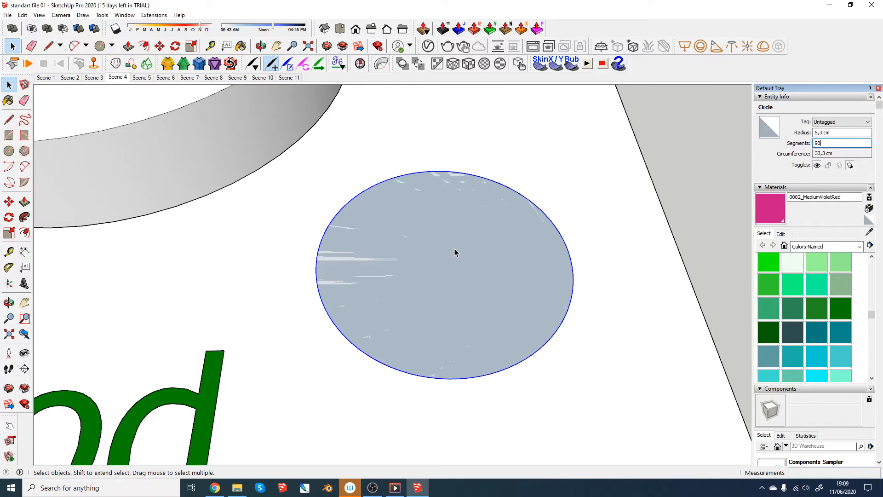
# - Extrude the 90-segment circle on the Good base upward into a low cylinder with Push/Pull
pyautogui.moveTo(465, 313); pyautogui.dragTo(420, 270, button='middle')
pyautogui.press('p')
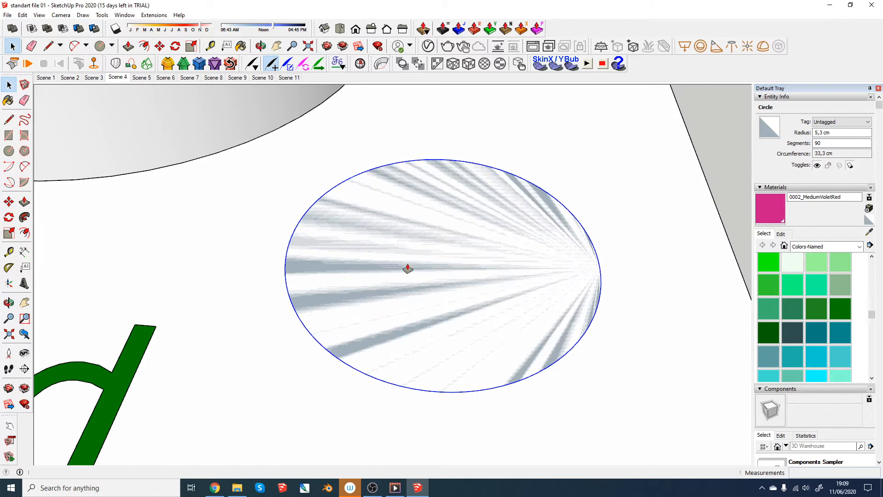
pyautogui.moveTo(416, 299); pyautogui.dragTo(420, 250)
pyautogui.moveTo(420, 250); pyautogui.dragTo(458, 271, button='middle')
pyautogui.press('space')
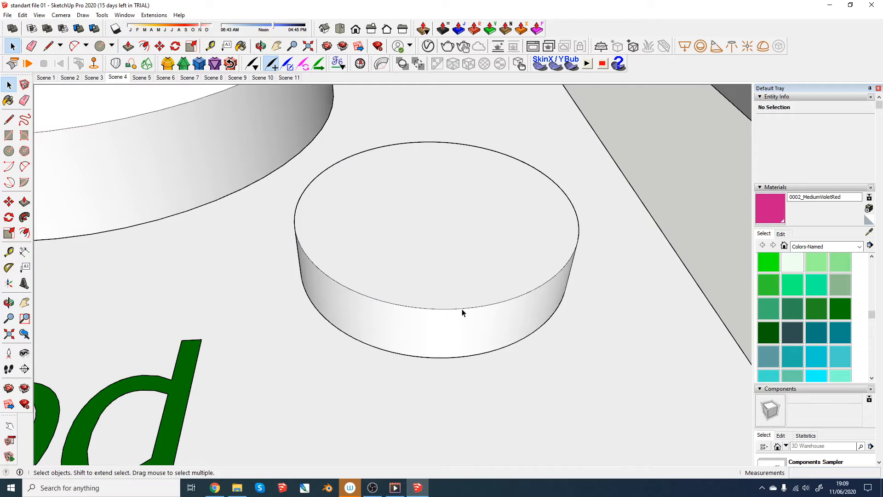
# - Delete the cylinder's top outline, then select the remaining base circle and check its Entity Info
pyautogui.click(462, 309)
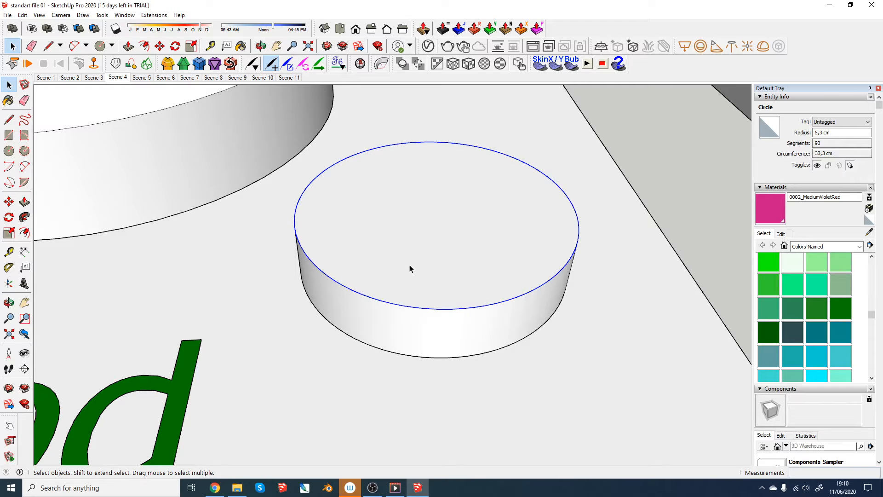
pyautogui.press('Delete')
pyautogui.click(418, 358)
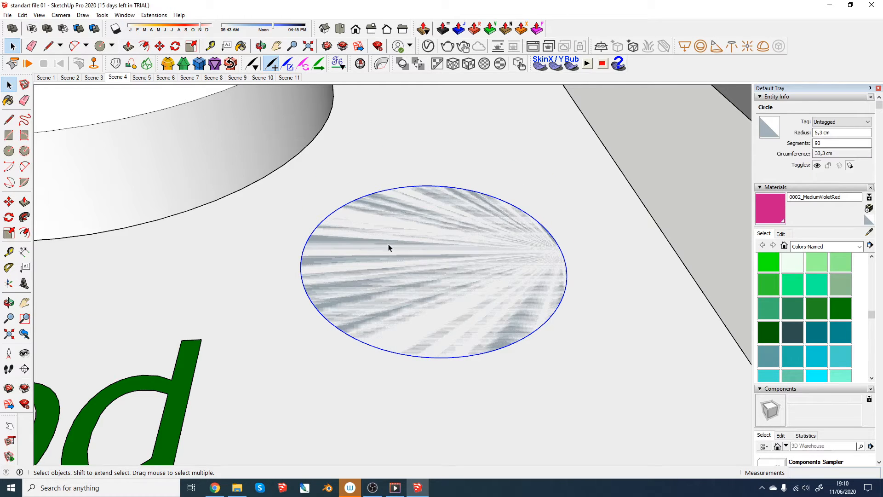
# - Extrude the base circle upward into a low cylinder and make a group of all its geometry
pyautogui.press('p')
pyautogui.moveTo(445, 283); pyautogui.dragTo(444, 246)
pyautogui.press('space')
pyautogui.tripleClick(444, 244)
pyautogui.rightClick(444, 242)
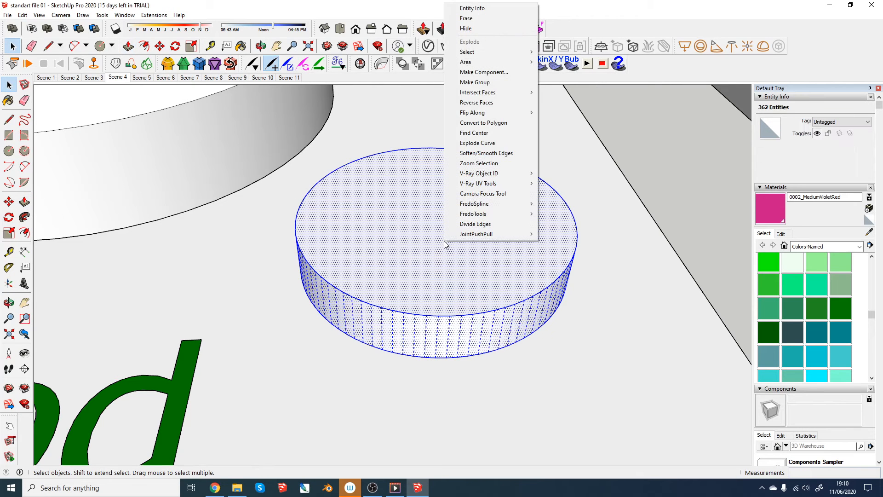
pyautogui.click(476, 82)
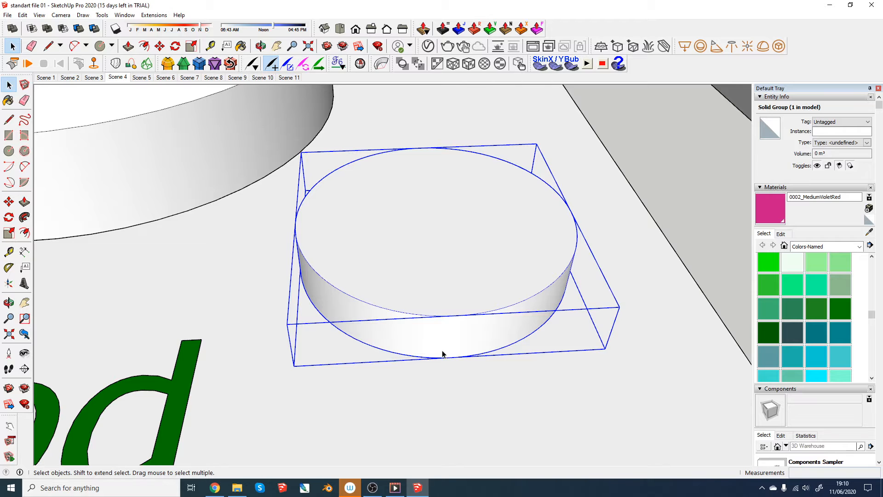
# - Switch to Scene 5 and select the box group that overlaps the disc on the Good base
pyautogui.scroll(-5, 442, 354)
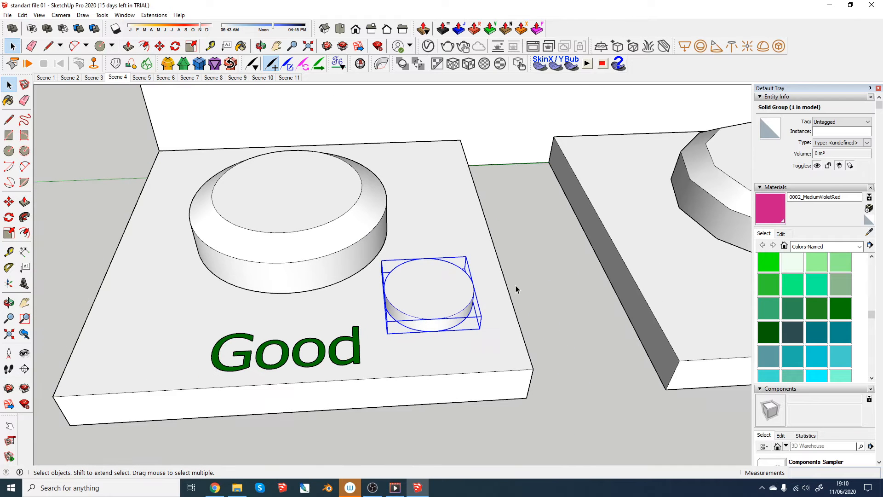
pyautogui.click(517, 289)
pyautogui.click(138, 78)
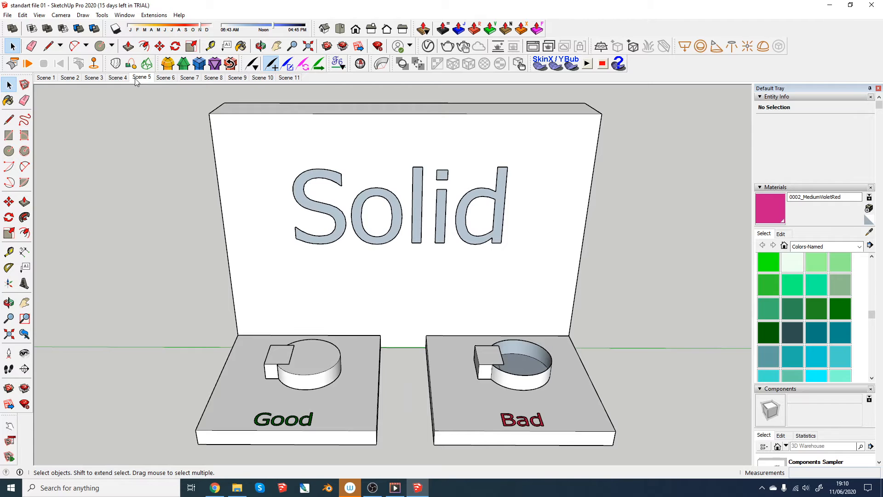
pyautogui.scroll(4, 265, 385)
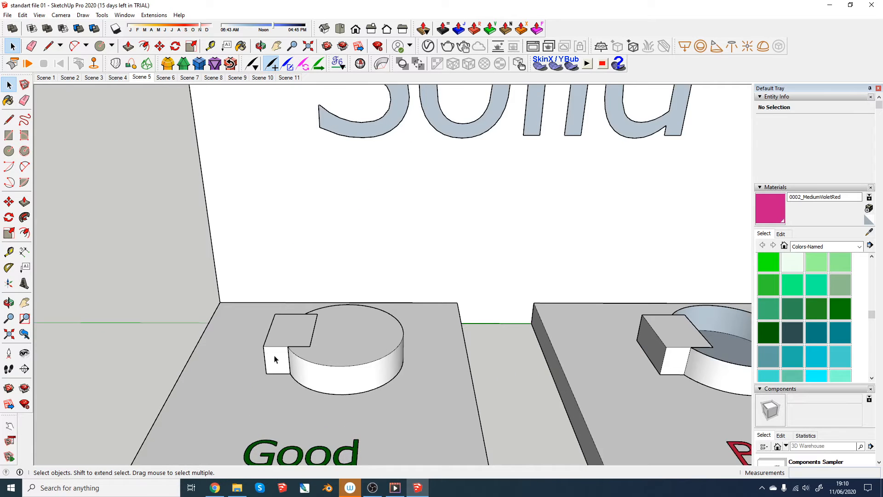
pyautogui.scroll(4, 305, 329)
pyautogui.scroll(2, 304, 327)
pyautogui.click(288, 338)
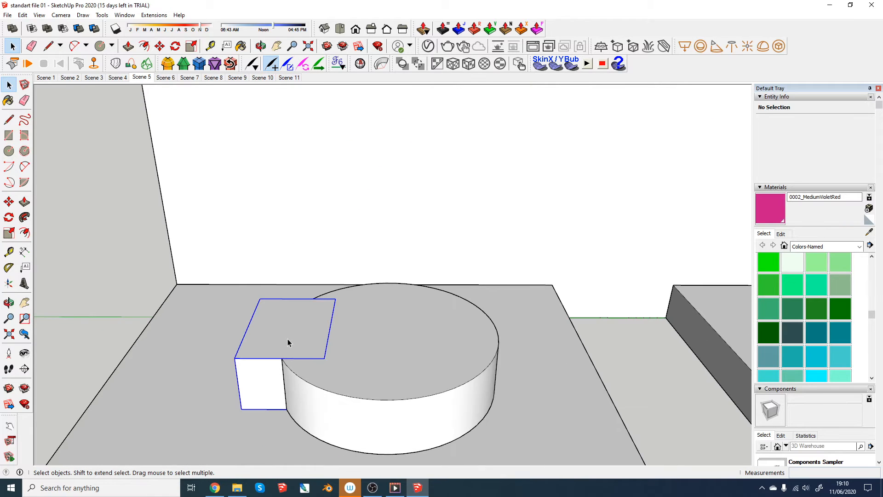
# - Move the box about 6,6 cm sideways out of the disc and inspect the notch behind it
pyautogui.moveTo(291, 375); pyautogui.dragTo(371, 409, button='middle')
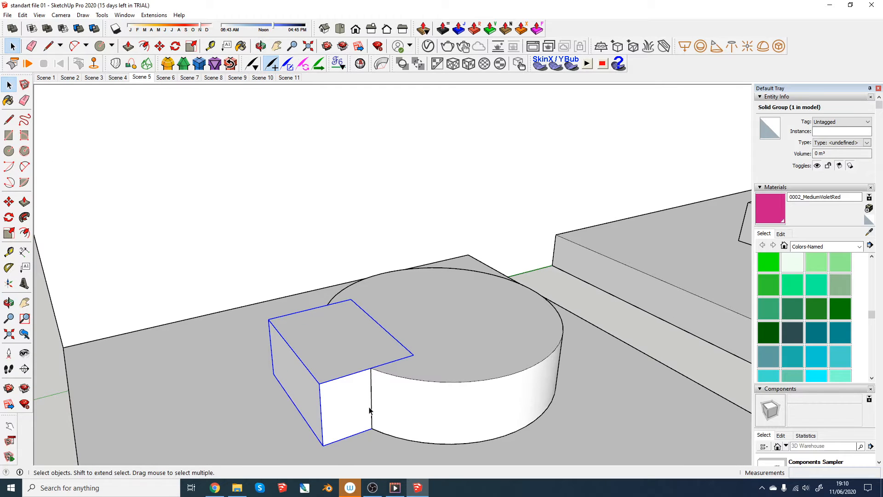
pyautogui.press('m')
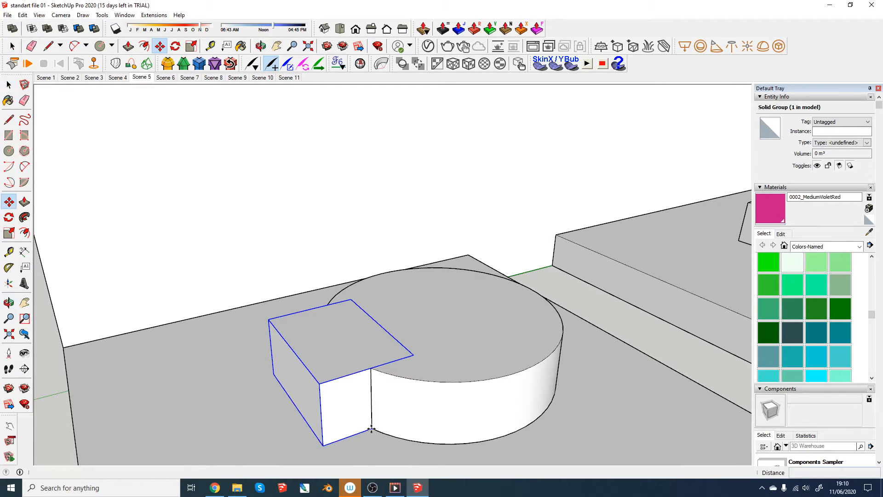
pyautogui.click(372, 428)
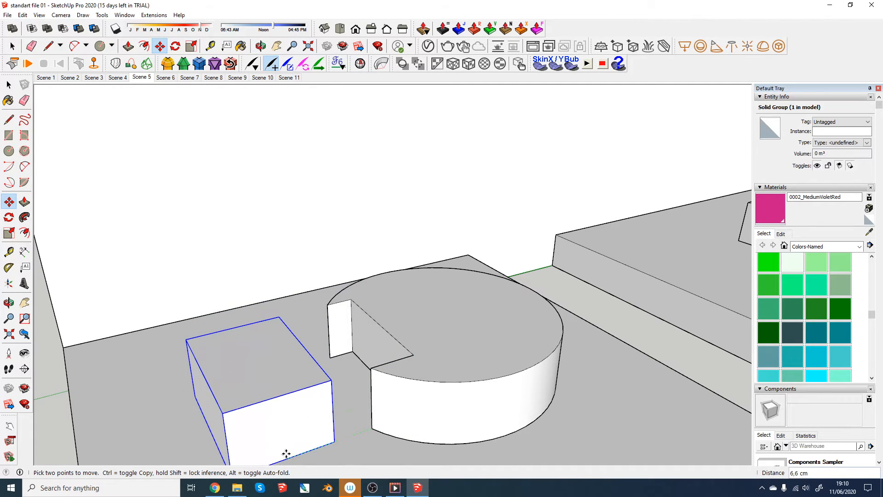
pyautogui.click(285, 455)
pyautogui.moveTo(316, 341); pyautogui.dragTo(226, 345, button='middle')
pyautogui.scroll(3, 217, 343)
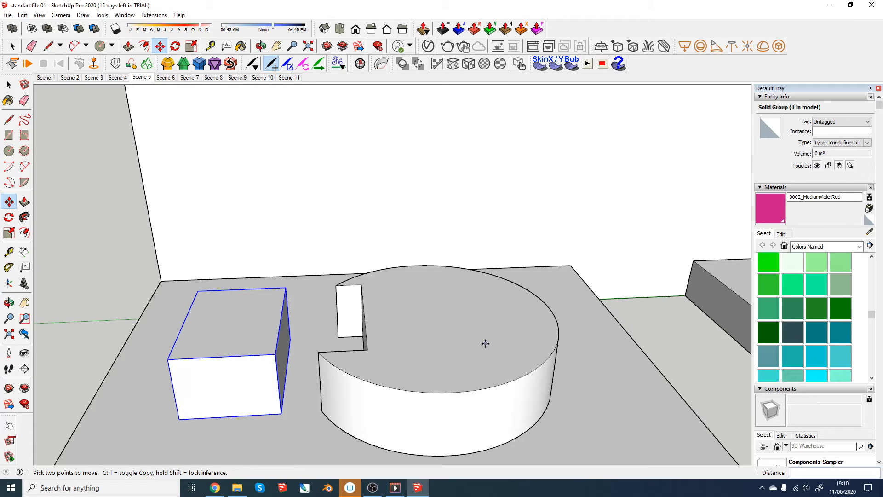
# - Undo the last move of the box
pyautogui.hotkey('ctrl', 'z')
pyautogui.moveTo(259, 349); pyautogui.dragTo(284, 417, button='middle')
pyautogui.press('space')
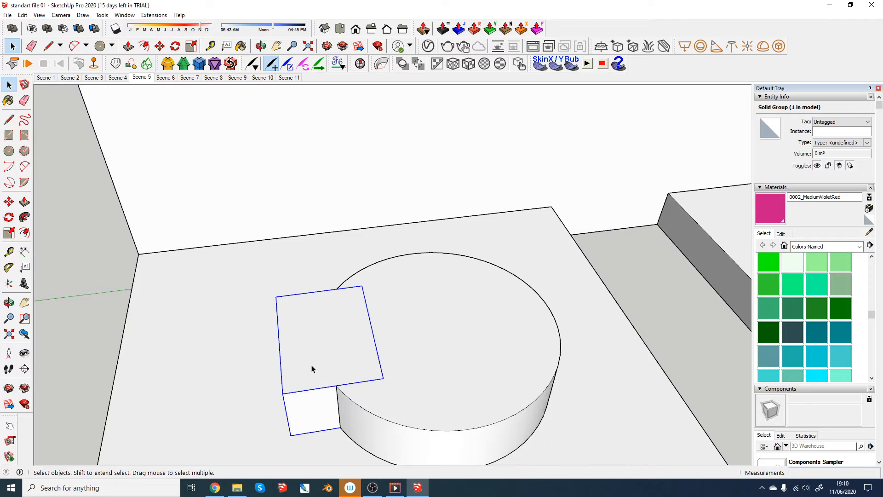
# - Move the box straight up so it floats clear above the disc
pyautogui.moveTo(312, 371); pyautogui.dragTo(370, 275, button='middle')
pyautogui.press('m')
pyautogui.click(332, 405)
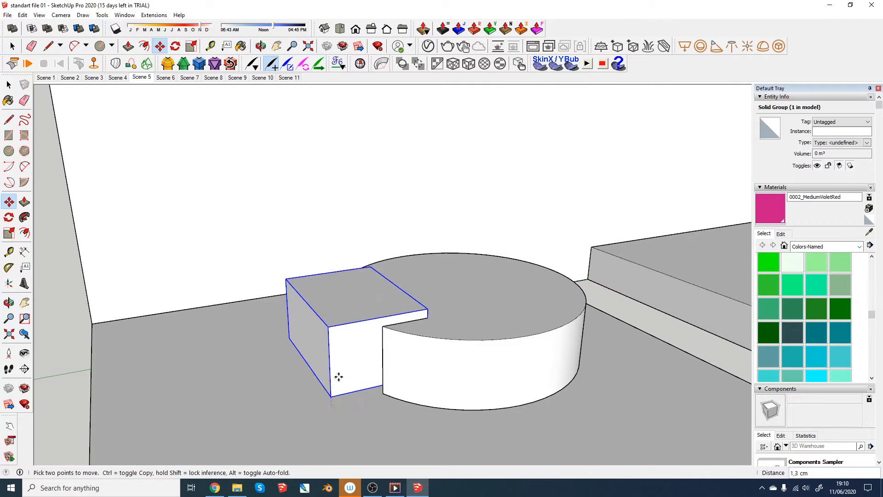
pyautogui.moveTo(339, 203); pyautogui.dragTo(303, 204, button='middle')
# - Delete the side face facing the disc inside the box group, then close the group
pyautogui.press('space')
pyautogui.doubleClick(303, 204)
pyautogui.click(319, 212)
pyautogui.press('Delete')
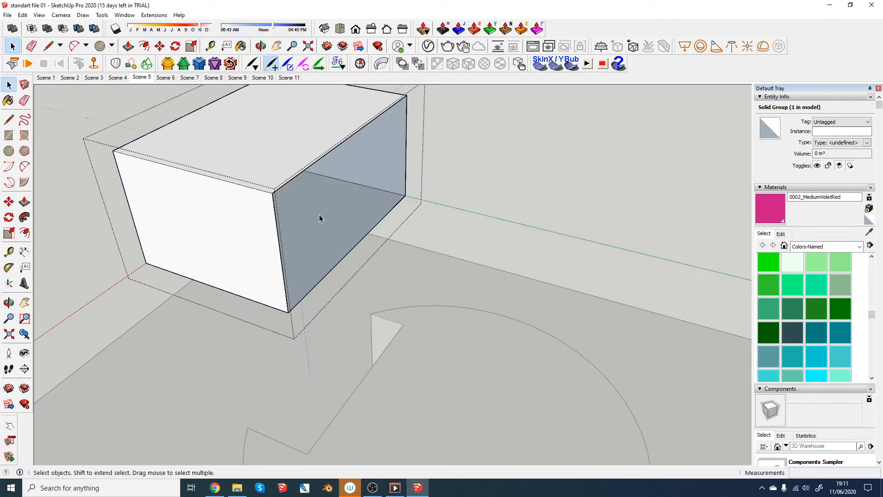
pyautogui.click(431, 237)
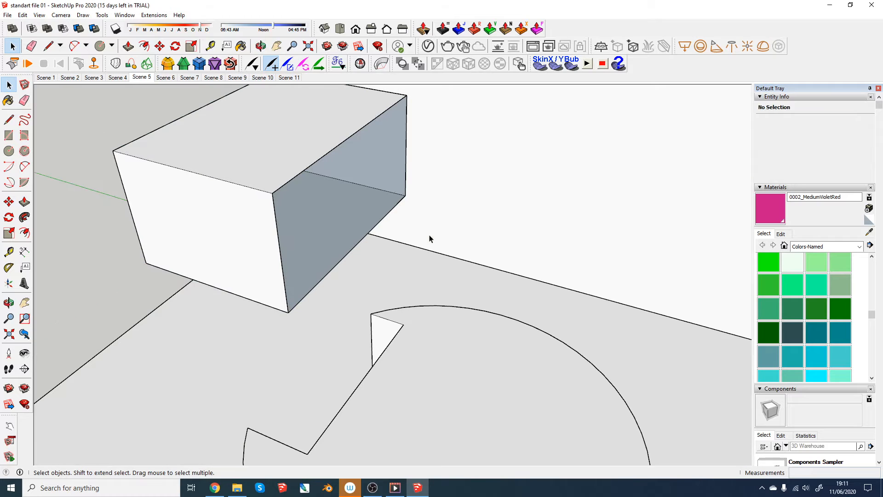
# - Reopen and close the open-sided box group, then select it to check its type in Entity Info
pyautogui.doubleClick(388, 195)
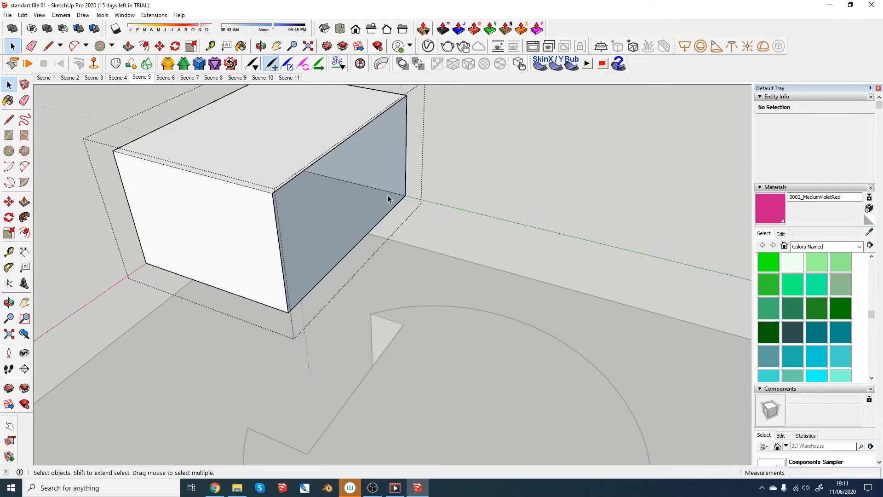
pyautogui.click(416, 266)
pyautogui.click(319, 153)
pyautogui.scroll(-1, 319, 153)
pyautogui.moveTo(318, 156); pyautogui.dragTo(362, 230, button='middle')
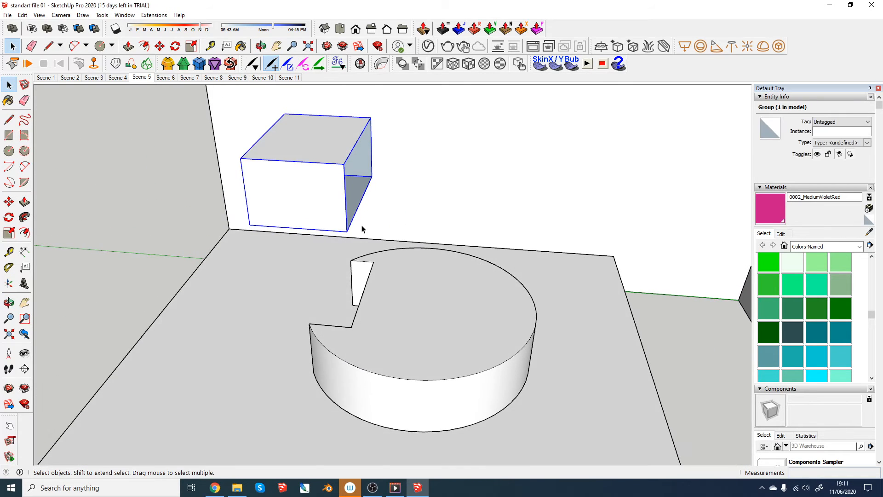
pyautogui.scroll(2, 362, 230)
# - Lower the open-sided box group about 4,1 cm so it overlaps the notched disc
pyautogui.press('m')
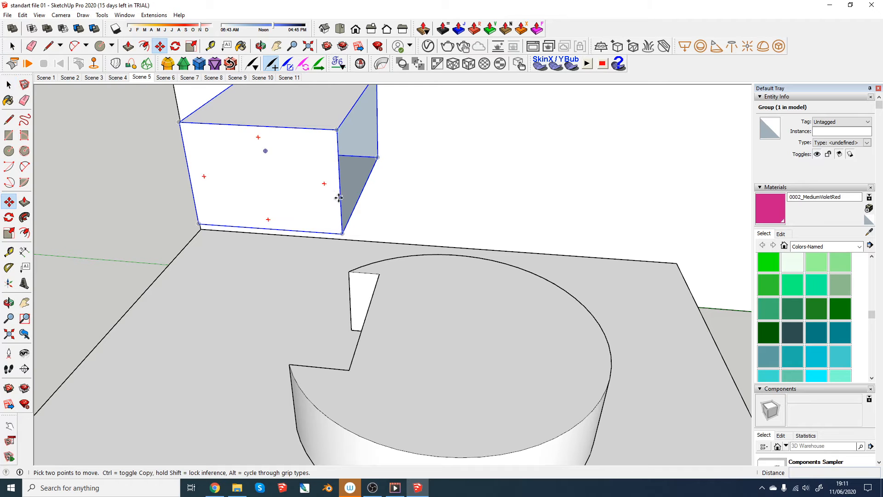
pyautogui.click(335, 198)
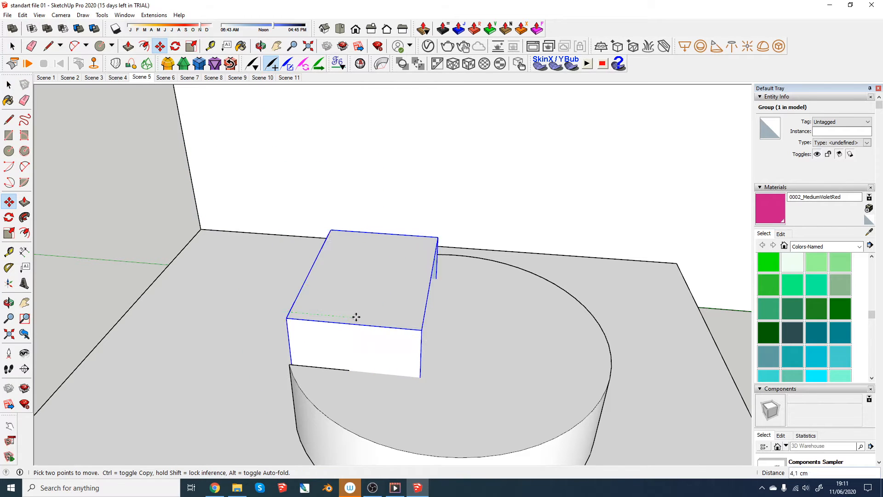
pyautogui.moveTo(371, 315); pyautogui.dragTo(509, 310, button='middle')
pyautogui.scroll(2, 493, 306)
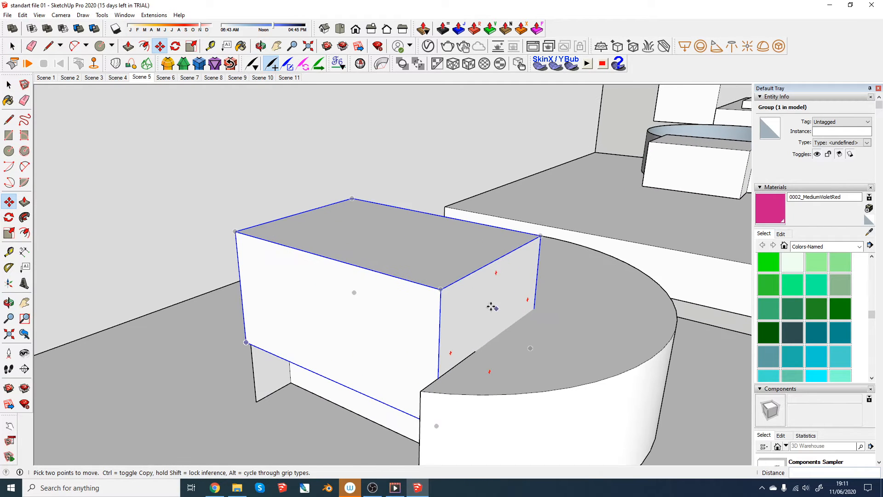
pyautogui.moveTo(527, 344); pyautogui.dragTo(411, 313, button='middle')
pyautogui.press('space')
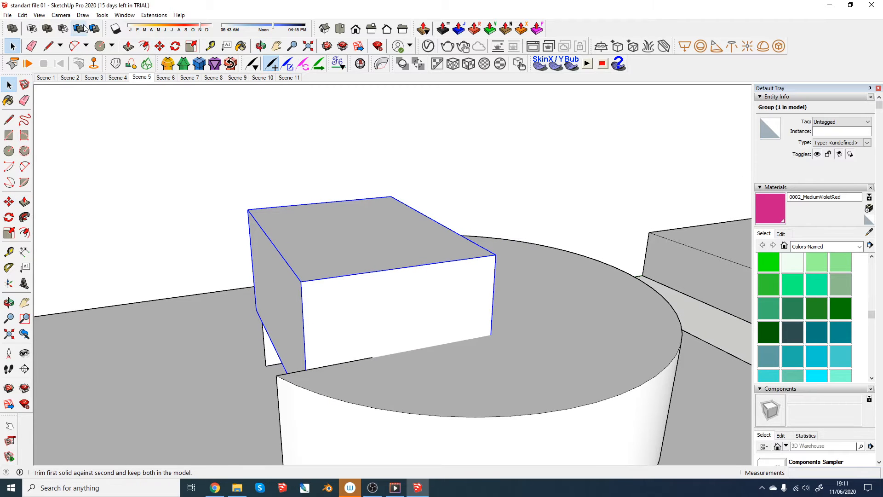
# - Check the list of available toolbars for the Solid Tools entry
pyautogui.rightClick(669, 68)
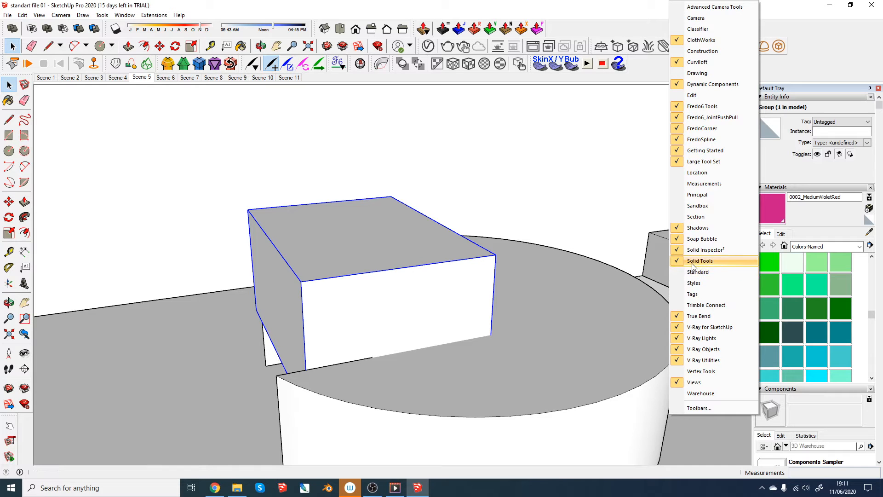
pyautogui.click(648, 73)
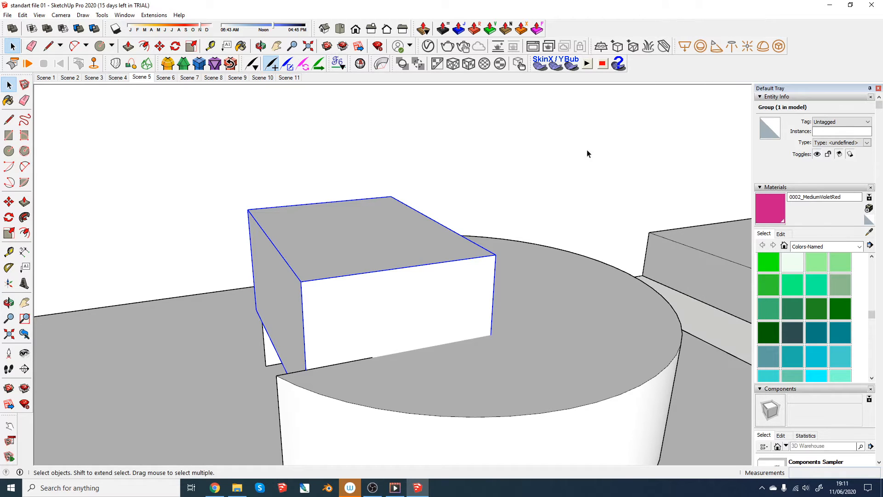
pyautogui.moveTo(330, 283); pyautogui.dragTo(355, 294, button='middle')
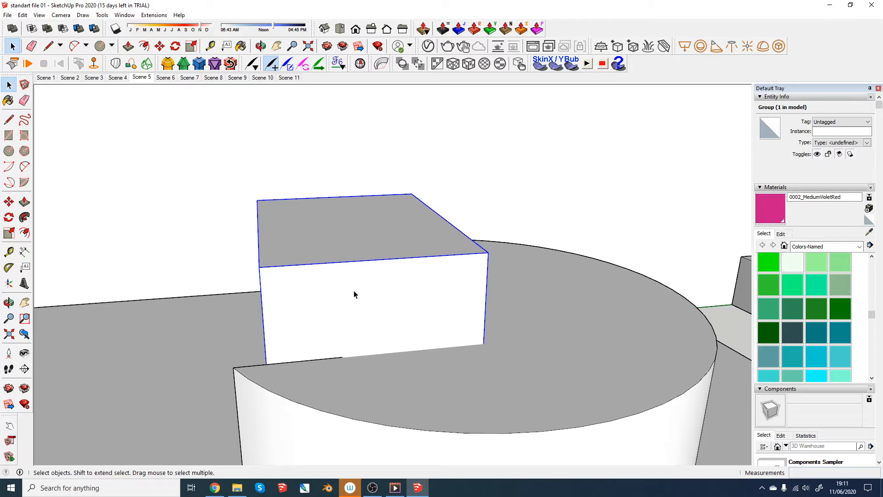
# - Try to use the Trim solid tool with the open-sided box group as the first solid
pyautogui.click(79, 30)
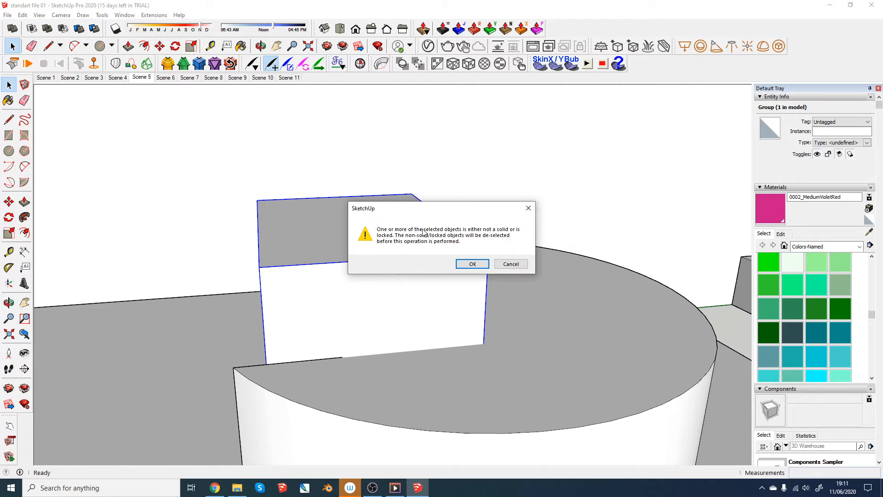
pyautogui.click(479, 265)
pyautogui.moveTo(482, 267)
pyautogui.mouseDown(button='middle')
pyautogui.moveTo(273, 269)
pyautogui.moveTo(291, 281)
pyautogui.mouseUp(button='middle')
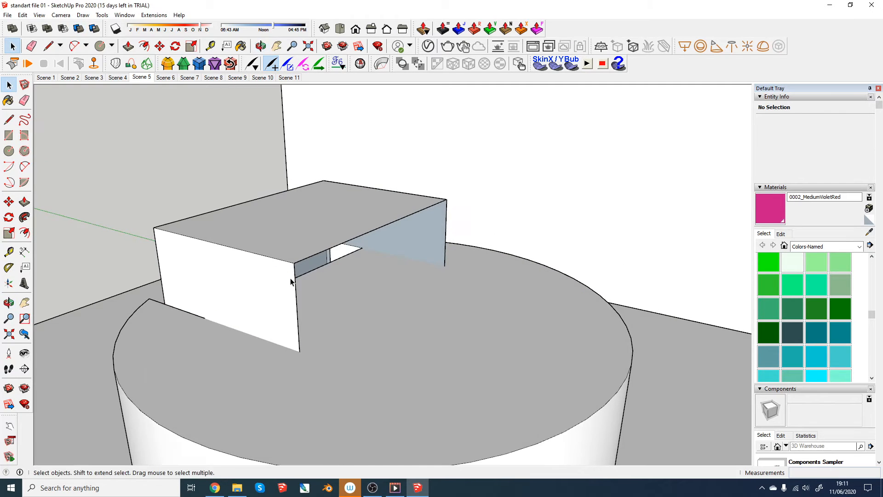
# - Restore the box's missing side face by drawing a line along its top edge inside the group, then close the group
pyautogui.doubleClick(291, 282)
pyautogui.press('l')
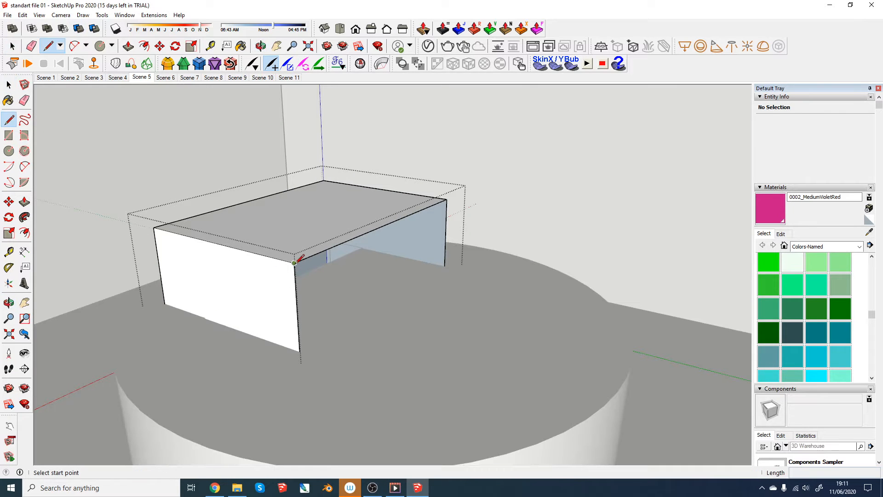
pyautogui.click(294, 263)
pyautogui.click(446, 200)
pyautogui.press('space')
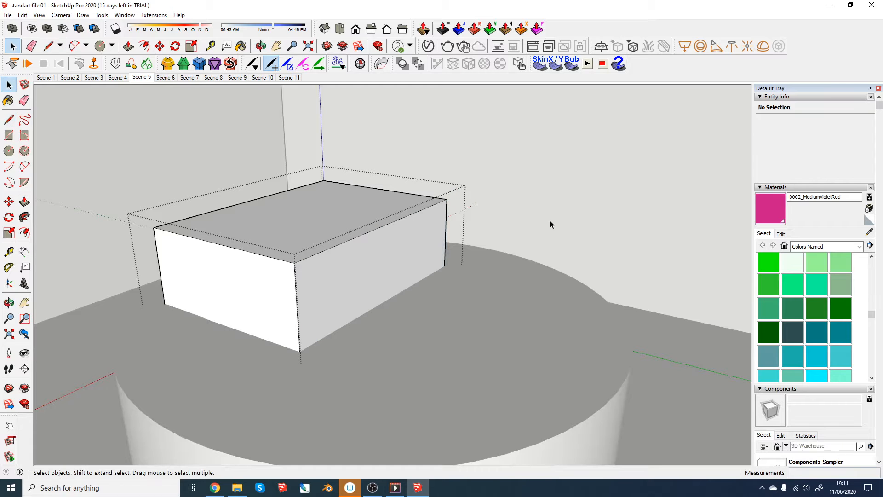
pyautogui.click(550, 221)
# - Trim the disc on the Good base with the repaired box as the cutting solid
pyautogui.click(329, 270)
pyautogui.moveTo(330, 269); pyautogui.dragTo(332, 242, button='middle')
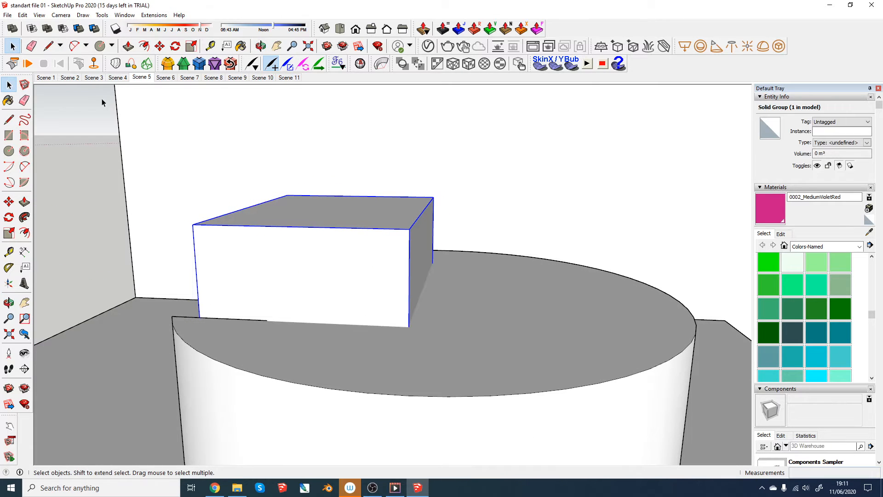
pyautogui.click(78, 29)
pyautogui.click(489, 303)
pyautogui.scroll(-3, 488, 302)
pyautogui.moveTo(487, 302); pyautogui.dragTo(483, 343, button='middle')
pyautogui.press('space')
# - Move the box about 11,5 cm sideways away from the disc to expose the cut
pyautogui.click(398, 311)
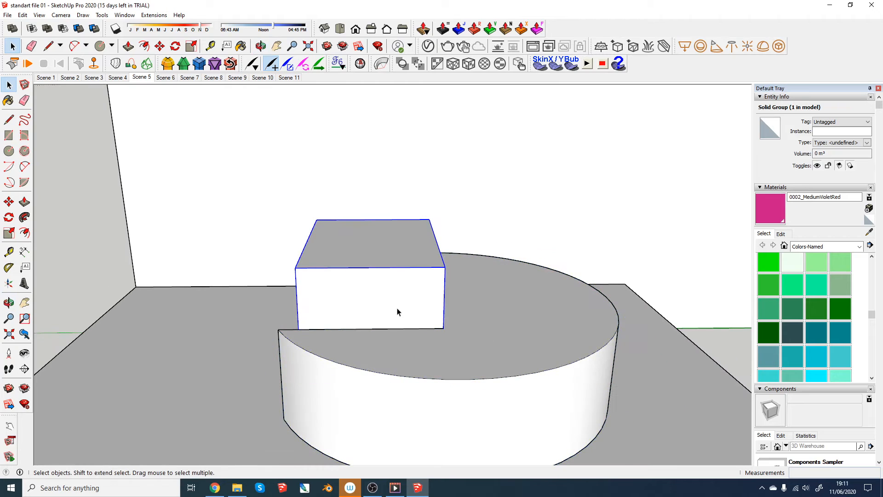
pyautogui.scroll(2, 398, 311)
pyautogui.press('m')
pyautogui.click(397, 309)
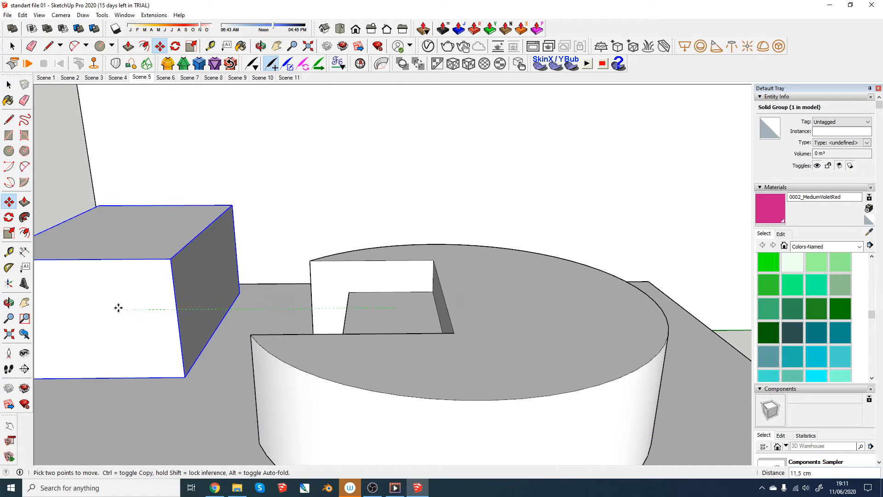
pyautogui.click(118, 308)
# - Examine the notch cut into the disc on the Good base from several angles
pyautogui.scroll(-3, 388, 301)
pyautogui.moveTo(388, 302); pyautogui.dragTo(597, 333, button='middle')
pyautogui.press('space')
pyautogui.click(620, 302)
pyautogui.scroll(-5, 375, 244)
pyautogui.moveTo(375, 244); pyautogui.dragTo(421, 309, button='middle')
pyautogui.scroll(5, 421, 309)
pyautogui.press('h')
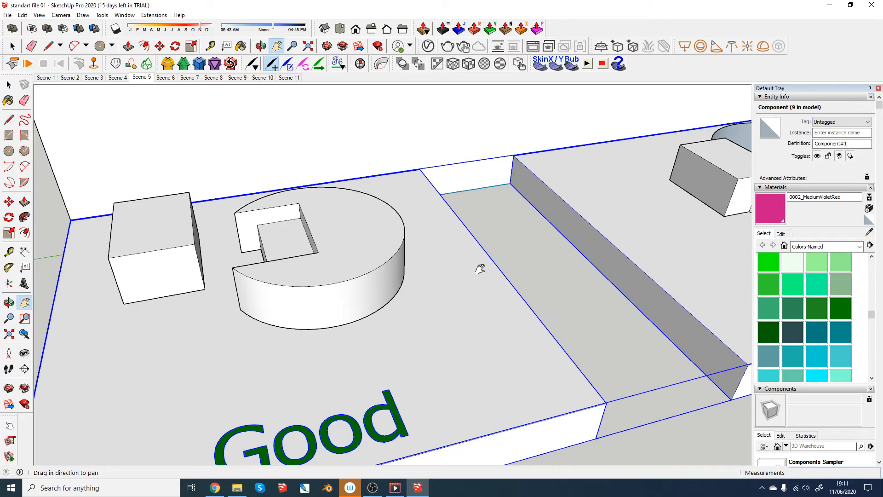
pyautogui.moveTo(480, 269); pyautogui.dragTo(319, 241, button='middle')
pyautogui.scroll(3, 314, 239)
# - Check the trimmed disc group on the Good base with Solid Inspector, then close the report
pyautogui.click(324, 226)
pyautogui.scroll(-2, 338, 243)
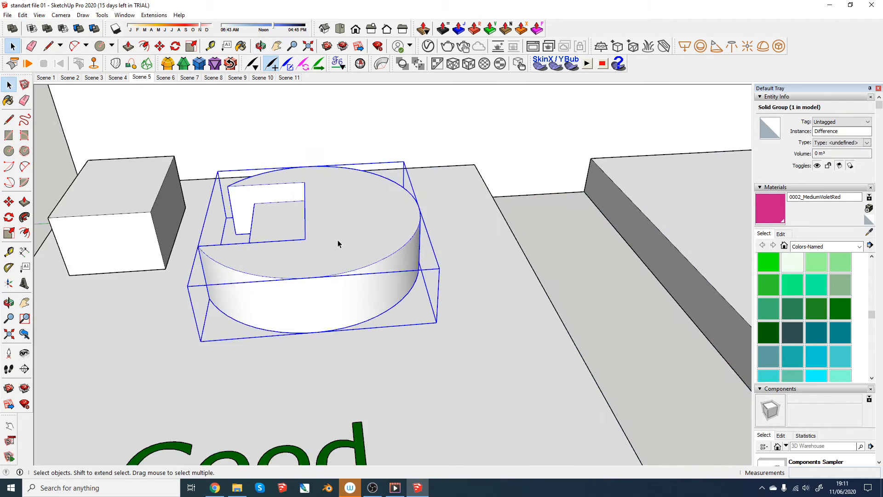
pyautogui.scroll(-3, 338, 243)
pyautogui.scroll(3, 291, 216)
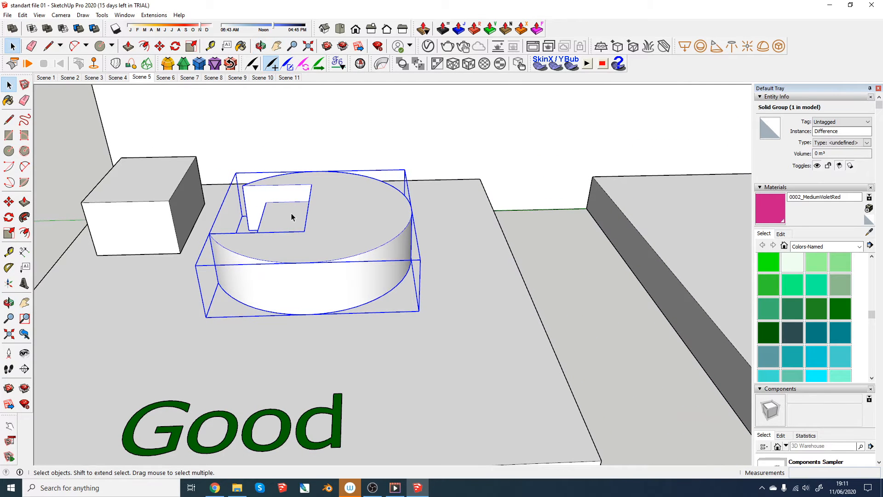
pyautogui.click(360, 64)
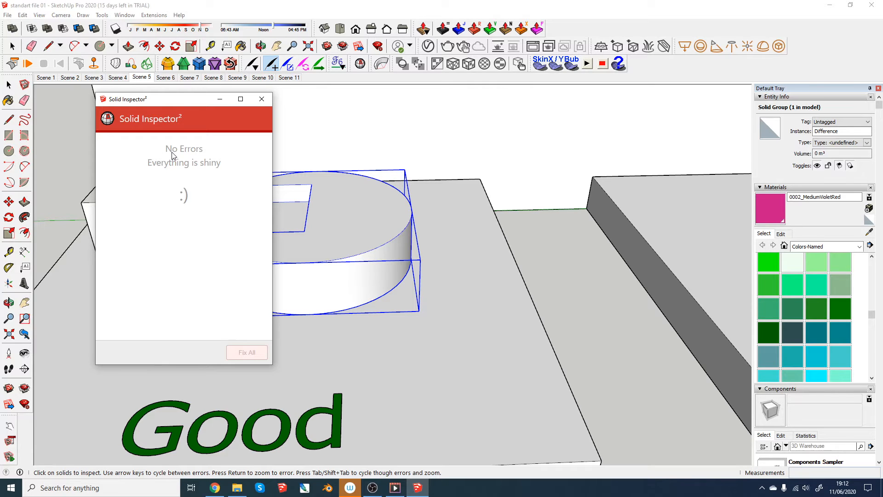
pyautogui.click(262, 99)
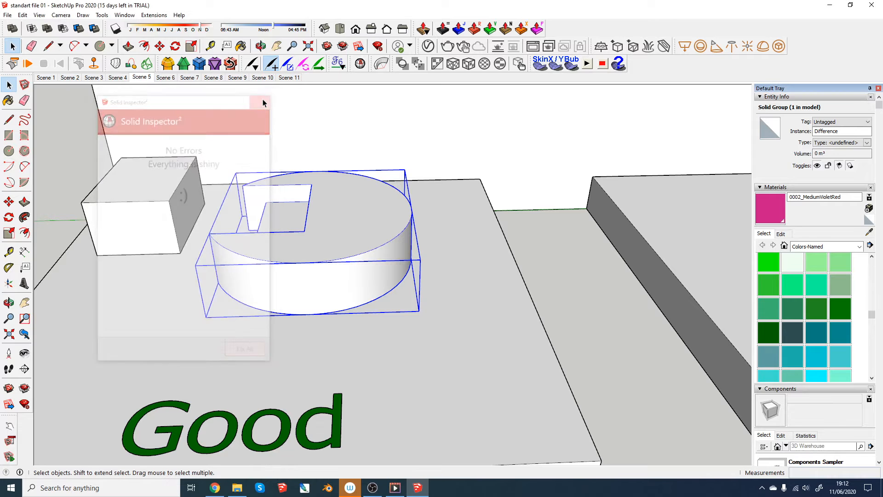
# - Run Solid Inspector on the open-topped disc group on the Bad base
pyautogui.moveTo(450, 256); pyautogui.dragTo(216, 268, button='middle')
pyautogui.click(329, 212)
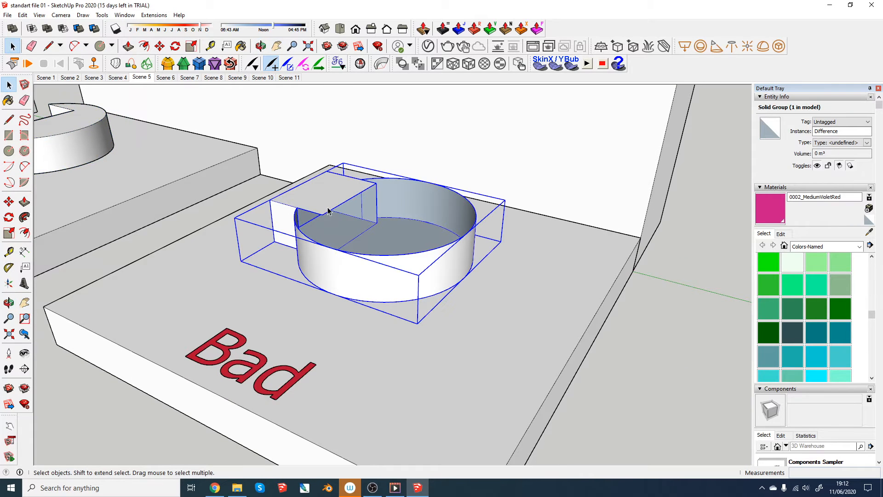
pyautogui.click(362, 64)
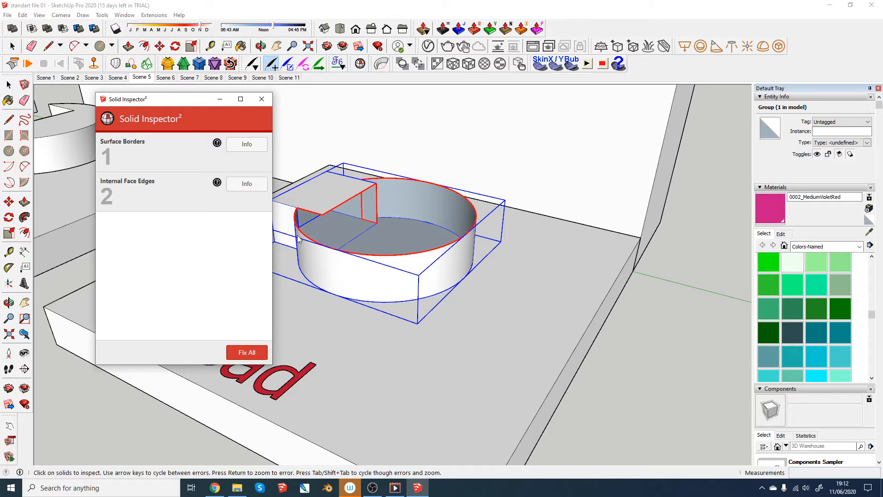
pyautogui.scroll(4, 339, 210)
pyautogui.moveTo(340, 210); pyautogui.dragTo(340, 242, button='middle')
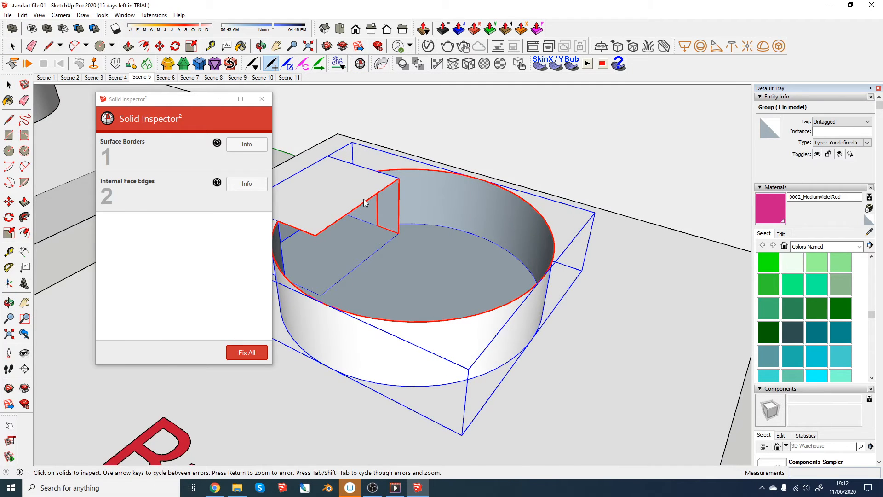
# - Examine the highlighted surface borders and internal face edges of the Bad disc, then leave Solid Inspector
pyautogui.scroll(2, 384, 188)
pyautogui.moveTo(385, 188)
pyautogui.mouseDown(button='middle')
pyautogui.moveTo(229, 246)
pyautogui.moveTo(203, 244)
pyautogui.mouseUp(button='middle')
pyautogui.scroll(3, 421, 198)
pyautogui.moveTo(422, 198)
pyautogui.mouseDown(button='middle')
pyautogui.moveTo(320, 205)
pyautogui.moveTo(517, 221)
pyautogui.moveTo(472, 242)
pyautogui.mouseUp(button='middle')
pyautogui.scroll(2, 356, 196)
pyautogui.scroll(-2, 368, 211)
pyautogui.scroll(-2, 412, 197)
pyautogui.scroll(-2, 471, 242)
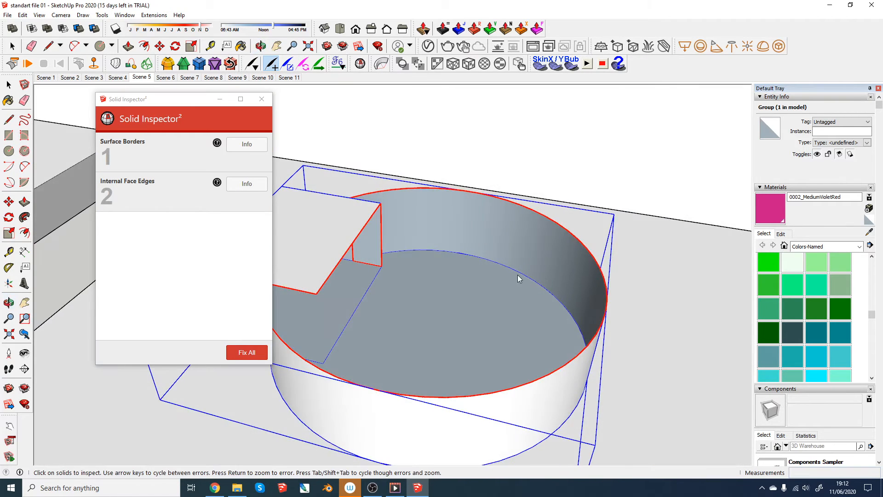
pyautogui.scroll(-2, 460, 274)
pyautogui.moveTo(460, 274); pyautogui.dragTo(503, 262, button='middle')
pyautogui.scroll(-1, 489, 273)
pyautogui.scroll(-2, 488, 269)
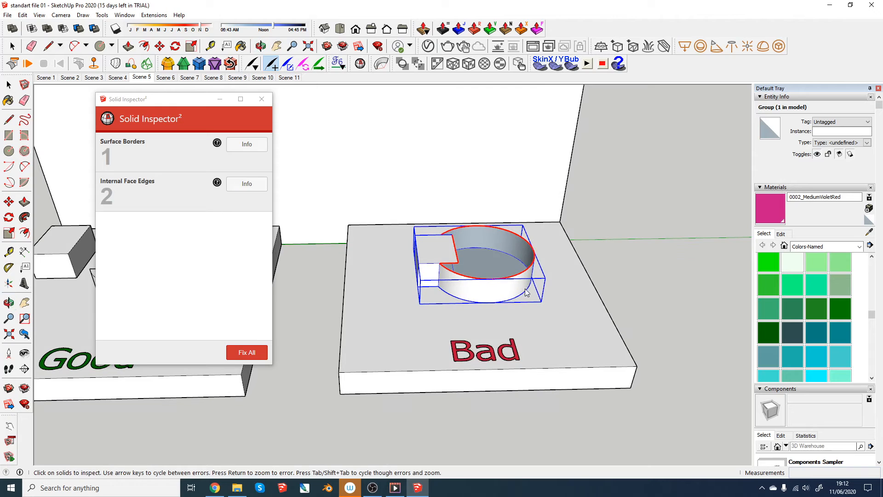
pyautogui.press('space')
# - Review the Good and Bad solids together, then switch to Scene 6 with the Solid #2 example
pyautogui.scroll(-1, 514, 283)
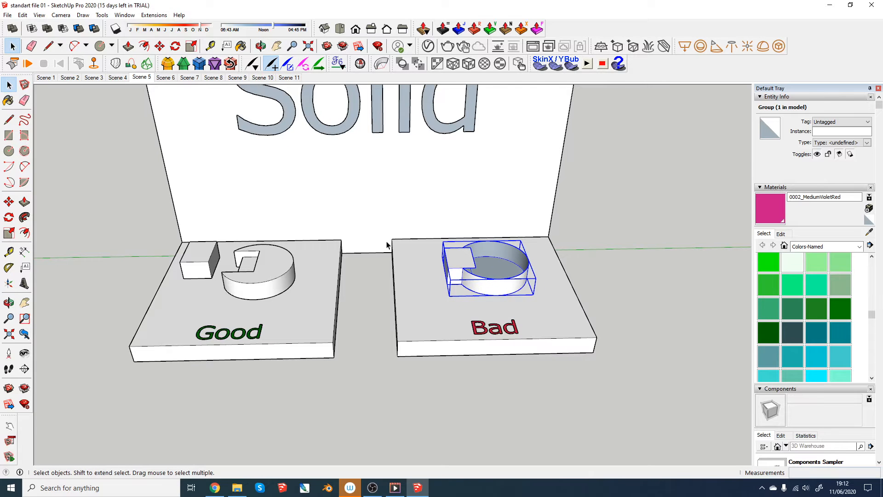
pyautogui.scroll(2, 387, 245)
pyautogui.moveTo(390, 219); pyautogui.dragTo(377, 252, button='middle')
pyautogui.press('h')
pyautogui.click(166, 79)
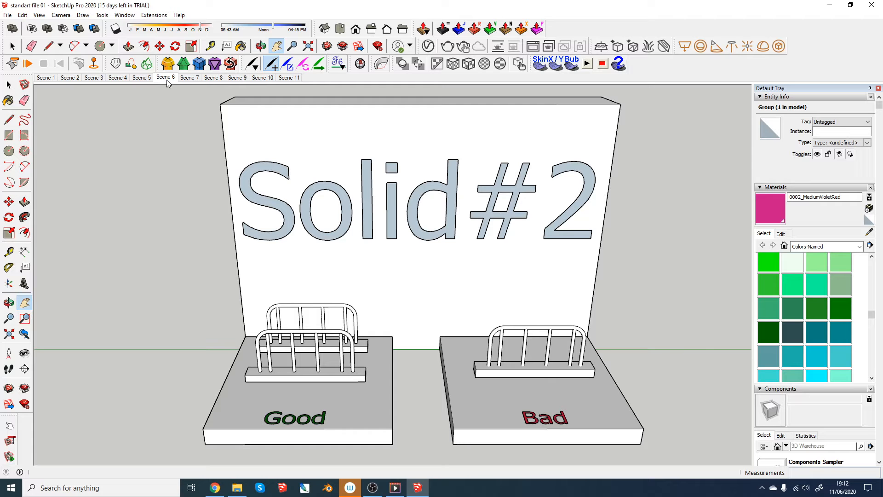
# - Examine the two tubular railings on the Good base of the Solid #2 example
pyautogui.scroll(5, 309, 352)
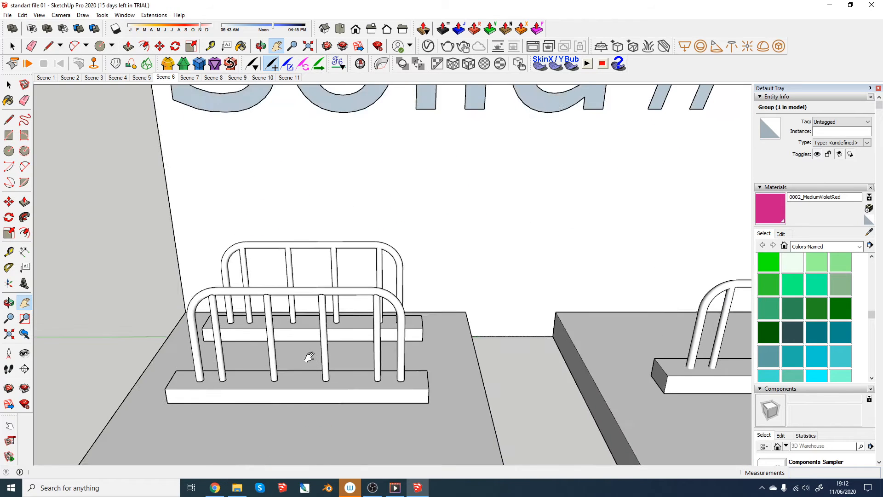
pyautogui.moveTo(296, 339); pyautogui.dragTo(119, 250, button='middle')
pyautogui.scroll(4, 116, 244)
pyautogui.scroll(-2, 170, 232)
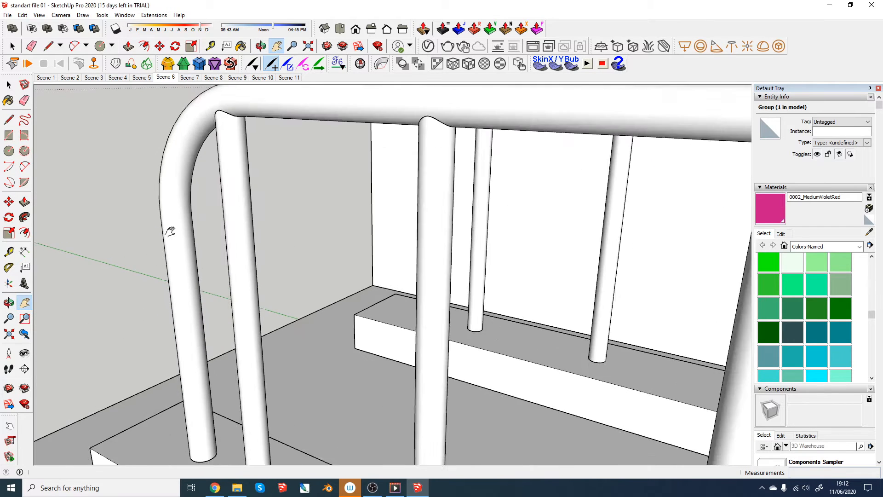
pyautogui.scroll(-5, 181, 240)
pyautogui.scroll(3, 217, 236)
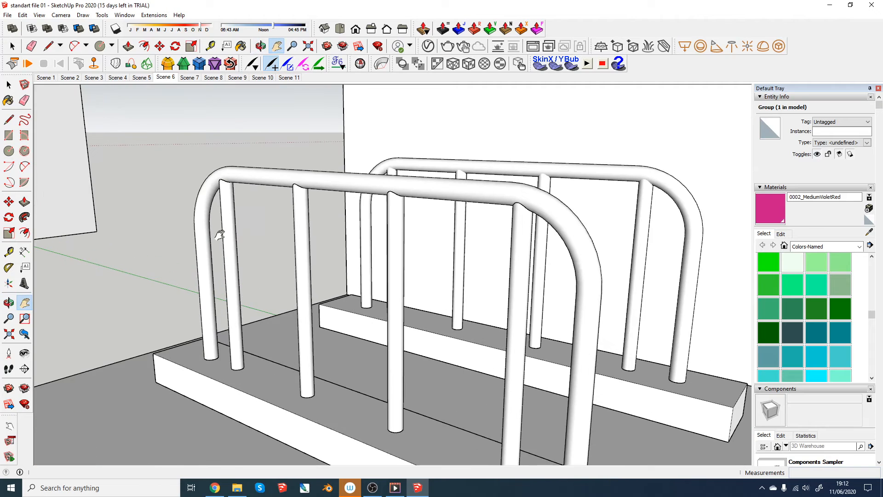
pyautogui.scroll(1, 220, 235)
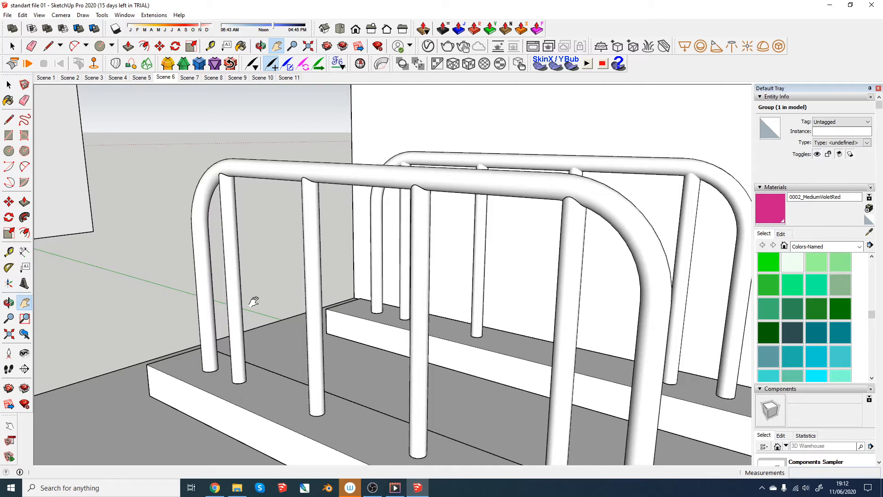
pyautogui.moveTo(254, 301); pyautogui.dragTo(213, 251)
pyautogui.moveTo(179, 233); pyautogui.dragTo(186, 202, button='middle')
pyautogui.scroll(1, 184, 208)
# - Inspect the joints where the railings' vertical bars meet the top rail at close range
pyautogui.press('space')
pyautogui.scroll(1, 185, 210)
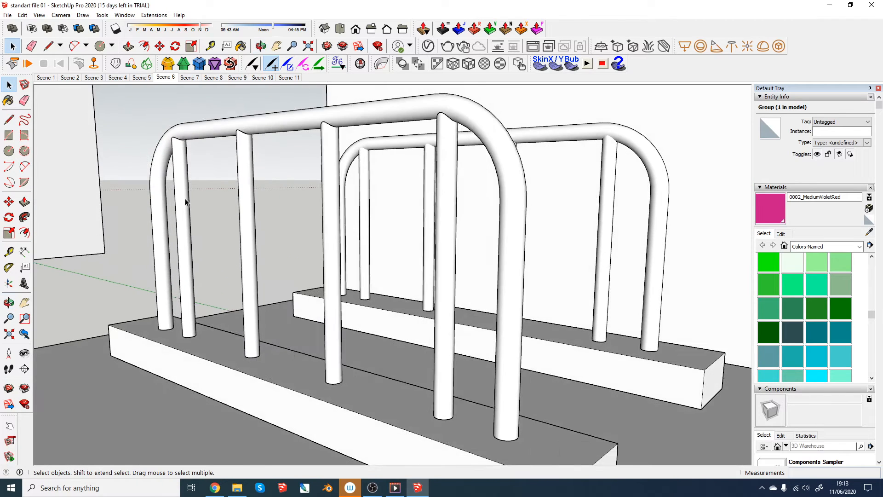
pyautogui.scroll(3, 178, 144)
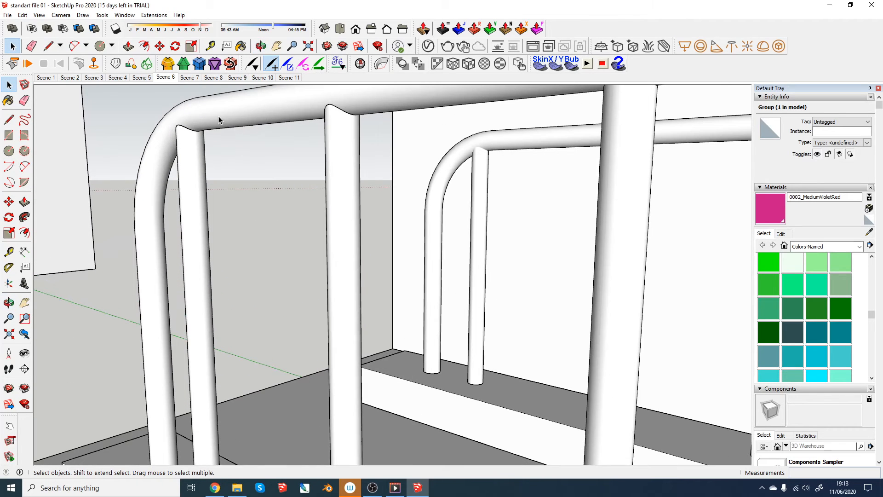
pyautogui.scroll(3, 186, 133)
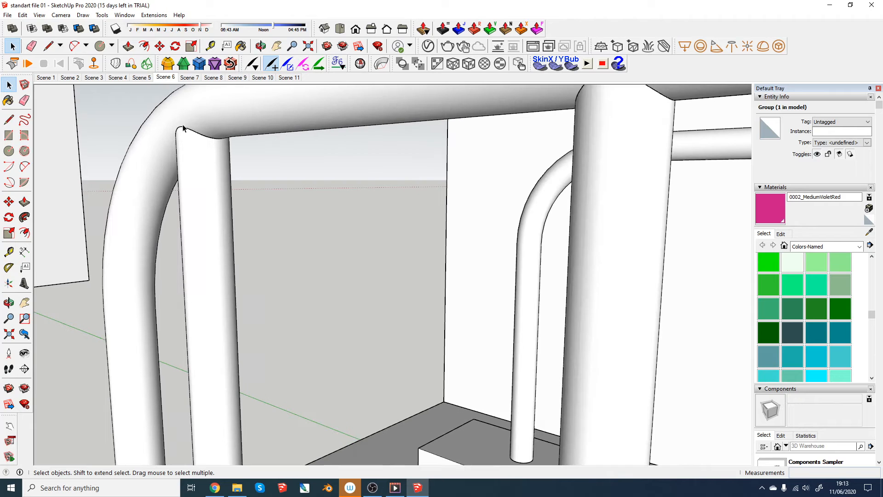
pyautogui.scroll(-8, 212, 141)
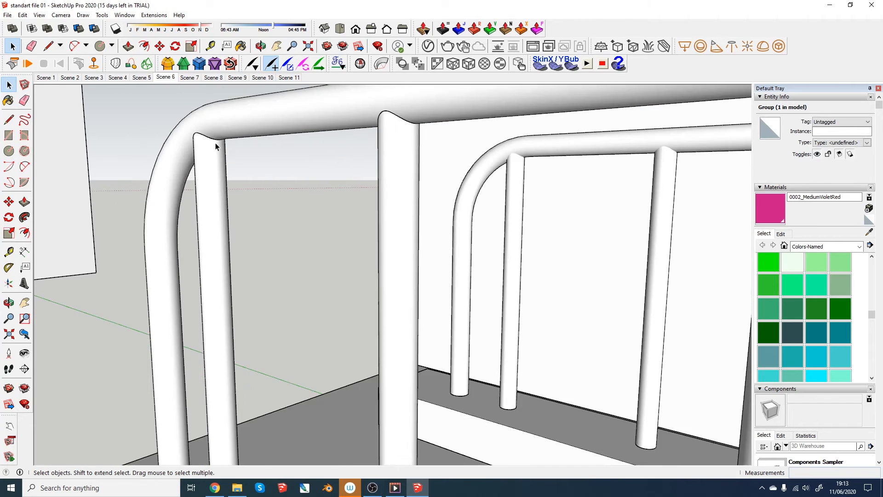
pyautogui.press('h')
pyautogui.moveTo(384, 264); pyautogui.dragTo(323, 298, button='middle')
pyautogui.scroll(5, 184, 246)
pyautogui.scroll(-8, 225, 219)
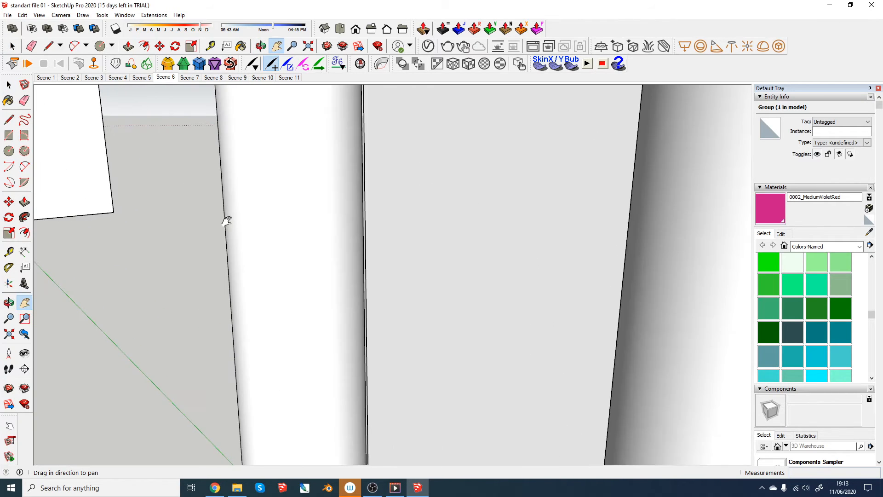
pyautogui.moveTo(268, 237); pyautogui.dragTo(300, 221, button='middle')
pyautogui.scroll(7, 314, 127)
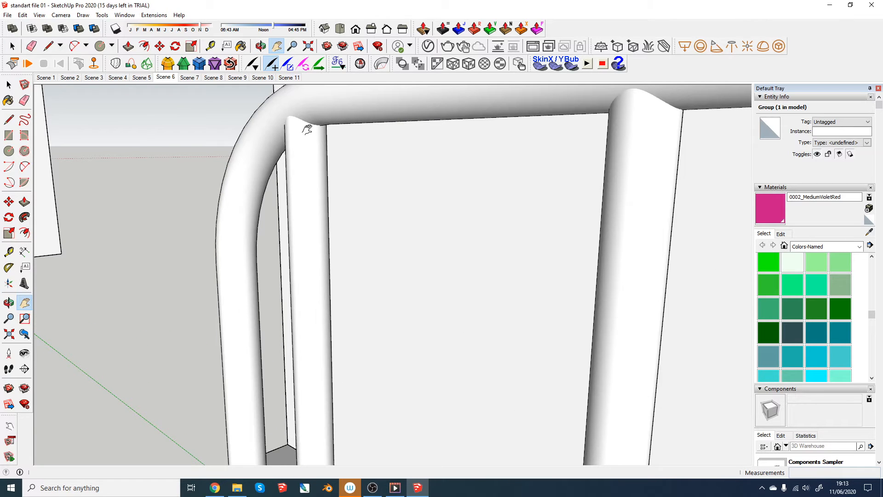
# - Merge the rear Good railing's bent tube with its first vertical bar using Outer Shell inside the group, then close the group
pyautogui.press('space')
pyautogui.click(303, 148)
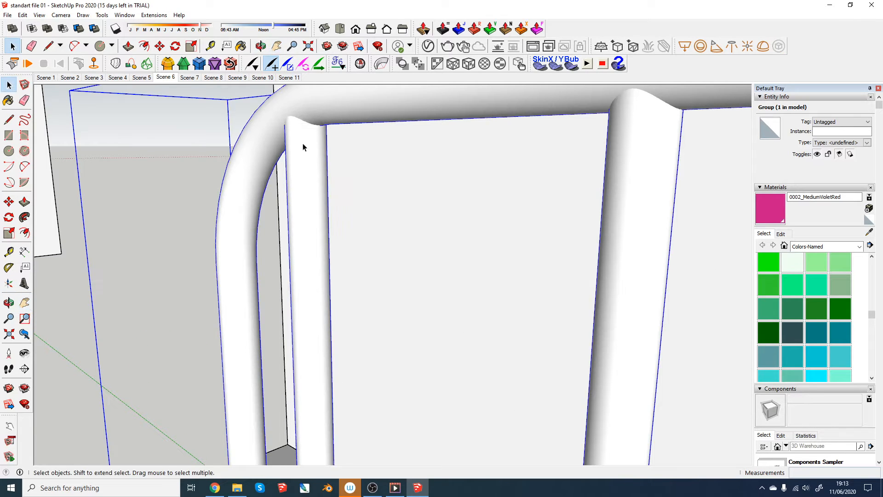
pyautogui.scroll(-3, 290, 187)
pyautogui.scroll(3, 306, 152)
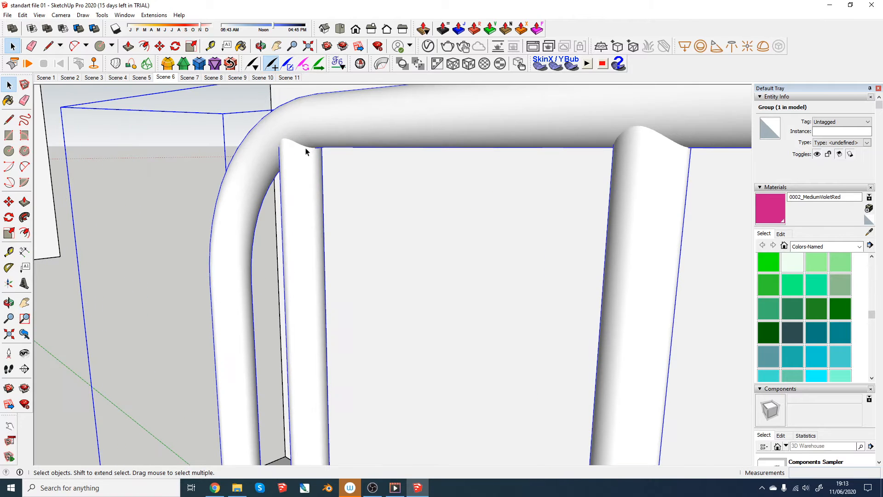
pyautogui.click(303, 143)
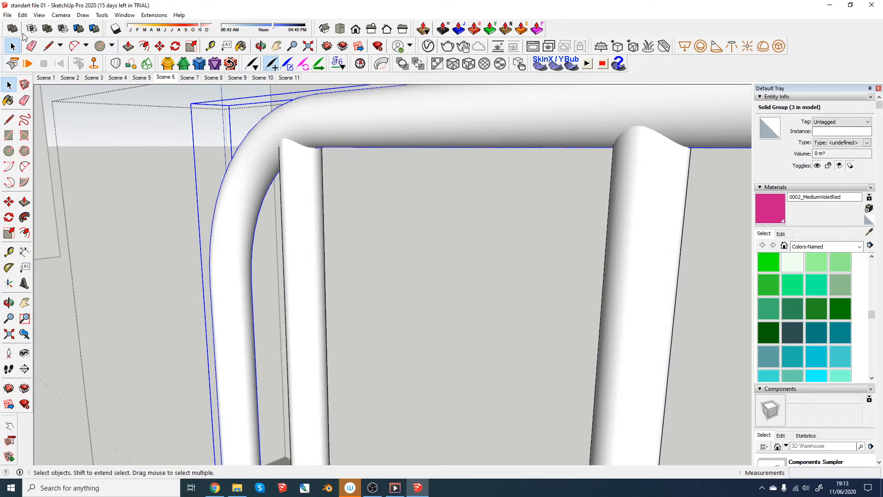
pyautogui.click(12, 29)
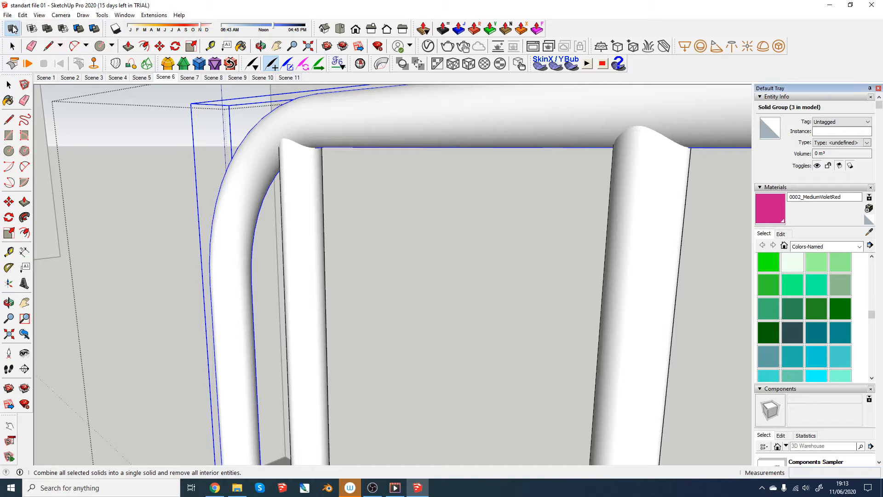
pyautogui.click(298, 172)
pyautogui.scroll(-6, 299, 181)
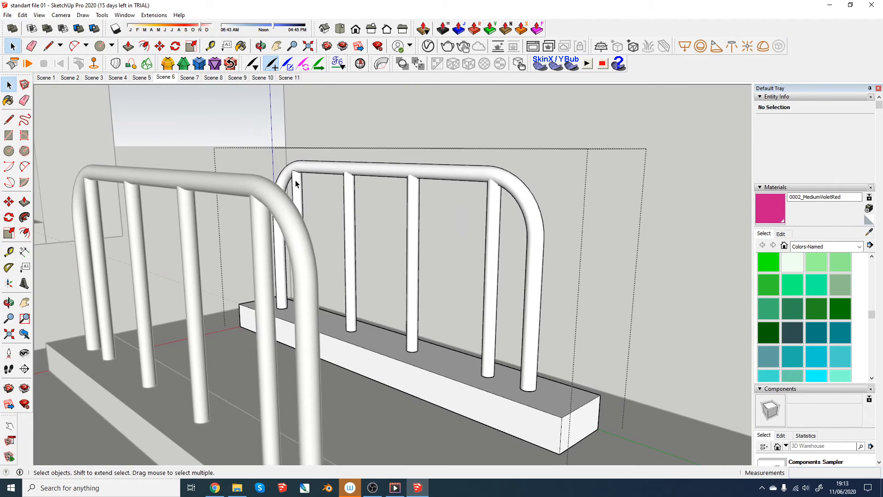
pyautogui.click(220, 135)
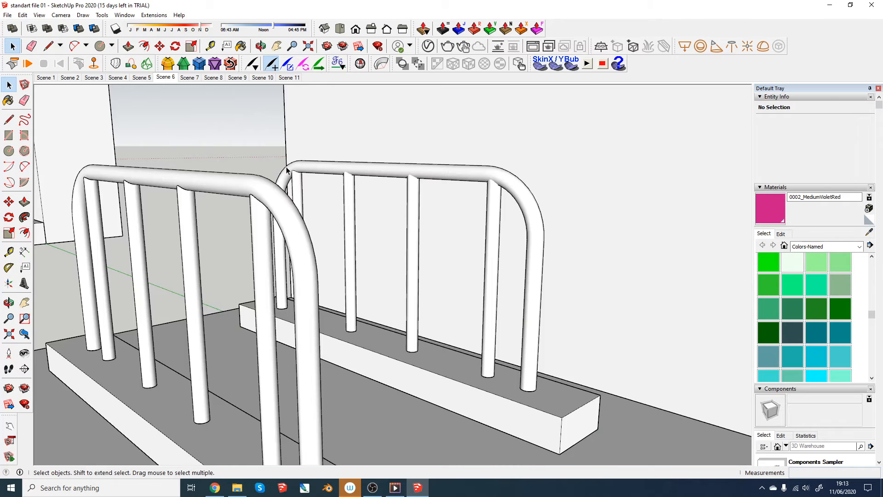
# - Apply the HiddenLine style from Default Styles to the model and turn on its Profiles edge setting
pyautogui.scroll(10, 287, 171)
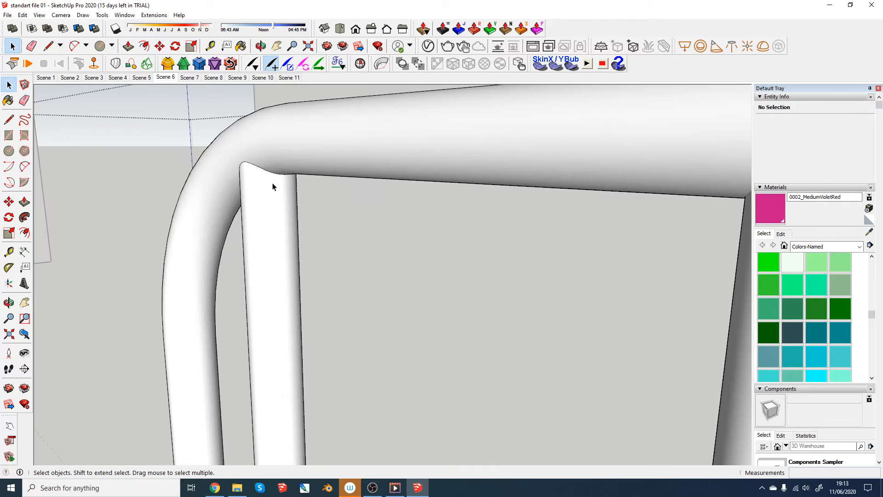
pyautogui.scroll(-3, 269, 188)
pyautogui.scroll(-5, 189, 118)
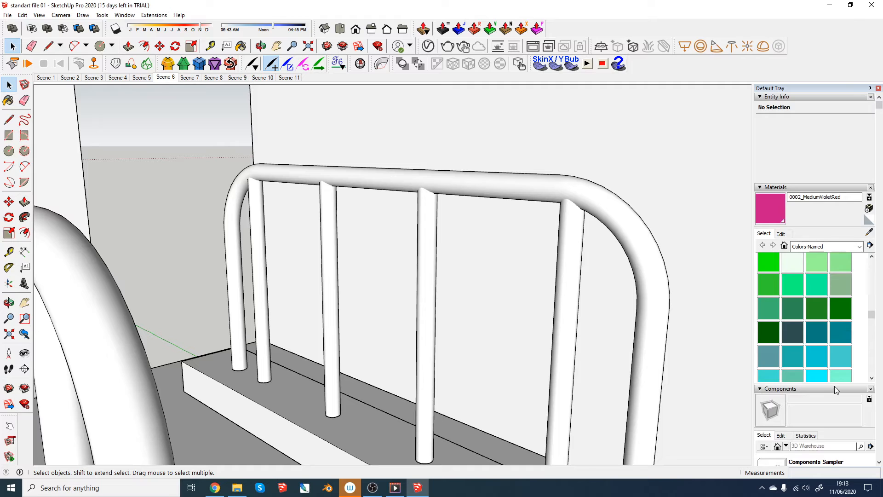
pyautogui.scroll(-5, 832, 389)
pyautogui.click(764, 325)
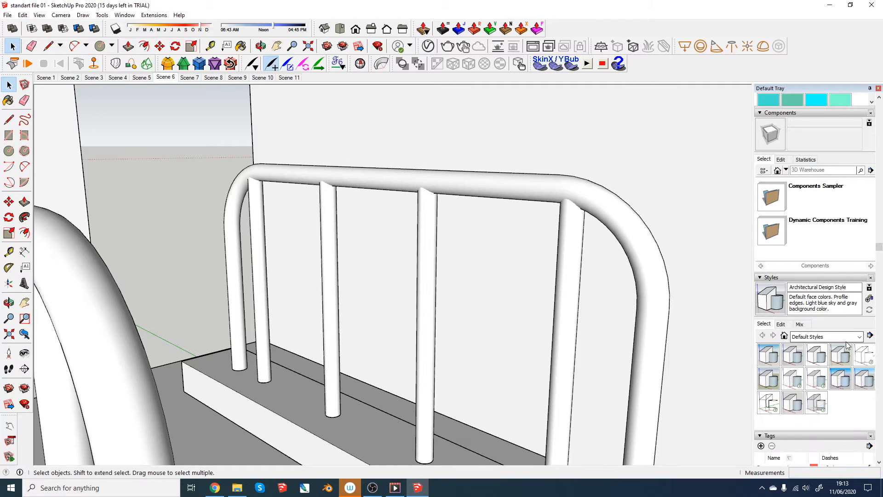
pyautogui.click(863, 354)
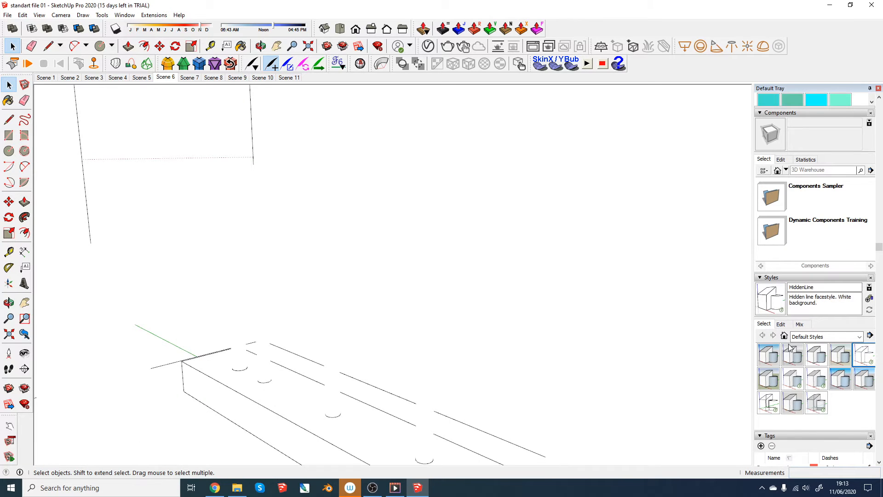
pyautogui.click(782, 324)
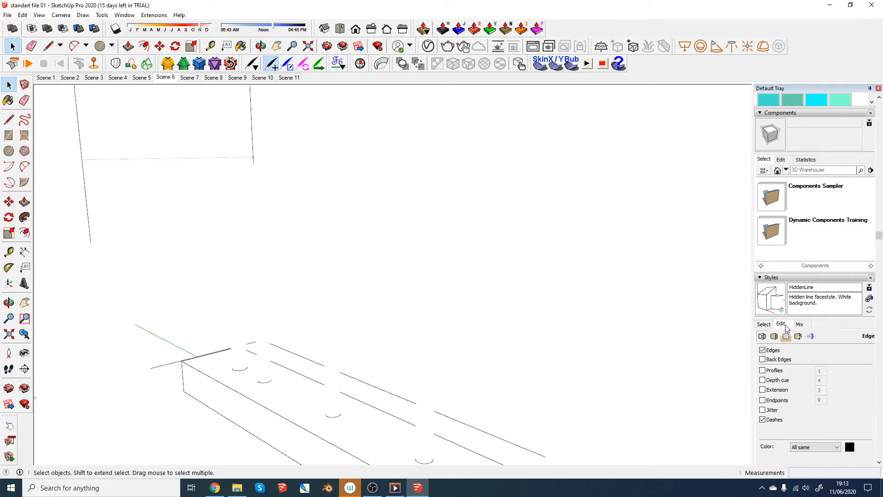
pyautogui.click(763, 371)
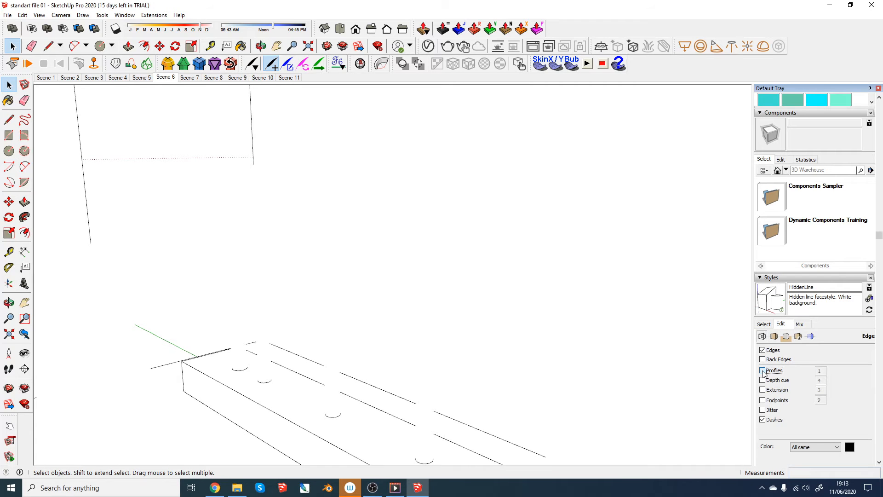
# - Compare the bar-to-rail joint lines of the two Good railings in the hidden-line display
pyautogui.scroll(-3, 363, 243)
pyautogui.moveTo(357, 252); pyautogui.dragTo(330, 262, button='middle')
pyautogui.scroll(-3, 289, 209)
pyautogui.scroll(4, 264, 264)
pyautogui.scroll(-3, 264, 263)
pyautogui.scroll(4, 208, 225)
pyautogui.scroll(-3, 207, 226)
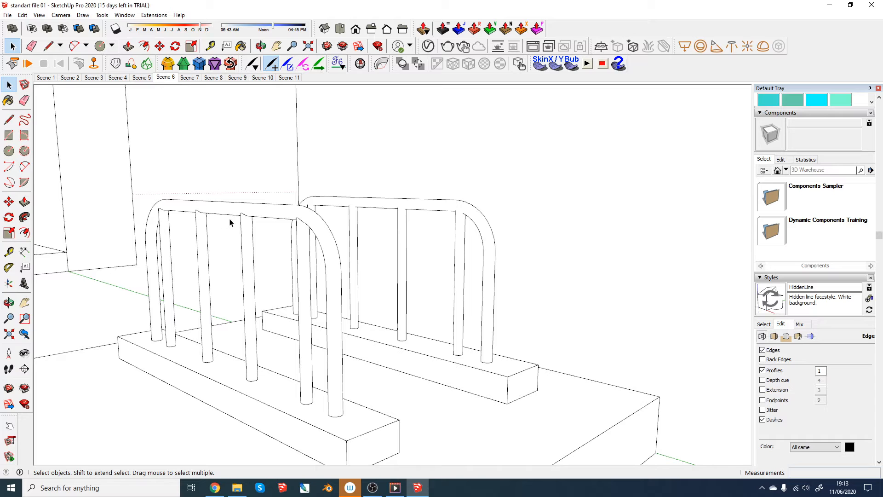
# - Examine at close range where the rear Good railing's first vertical bar meets its top rail, against the front railing
pyautogui.moveTo(299, 239); pyautogui.dragTo(267, 220, button='middle')
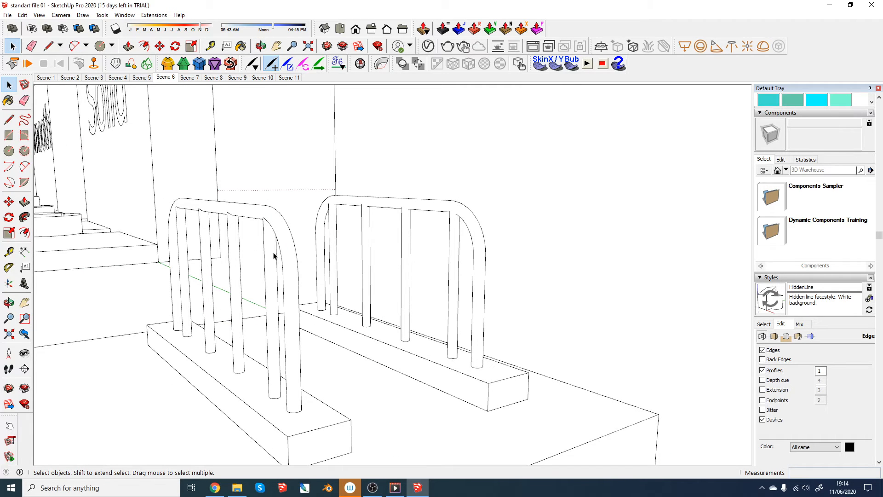
pyautogui.moveTo(485, 323); pyautogui.dragTo(479, 332, button='middle')
pyautogui.scroll(5, 451, 225)
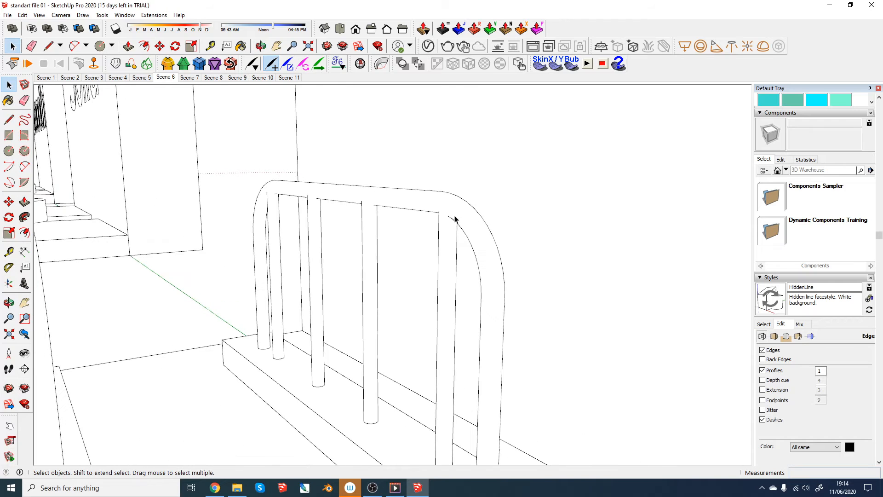
pyautogui.moveTo(451, 214)
pyautogui.mouseDown(button='middle')
pyautogui.moveTo(465, 211)
pyautogui.moveTo(457, 211)
pyautogui.mouseUp(button='middle')
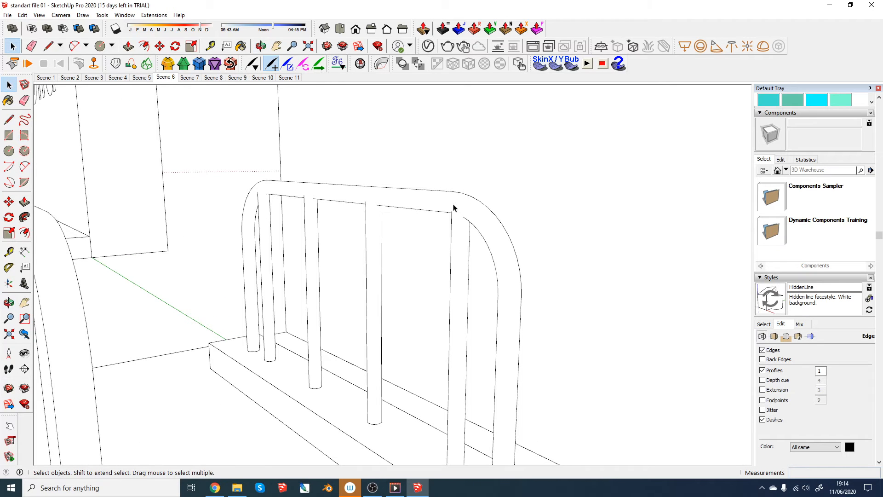
pyautogui.scroll(-3, 442, 289)
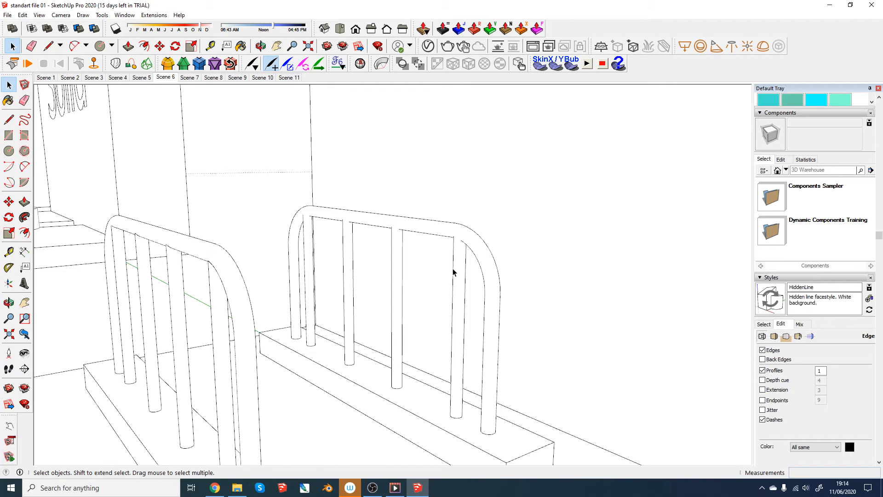
pyautogui.scroll(-2, 453, 272)
pyautogui.moveTo(377, 295); pyautogui.dragTo(404, 324, button='middle')
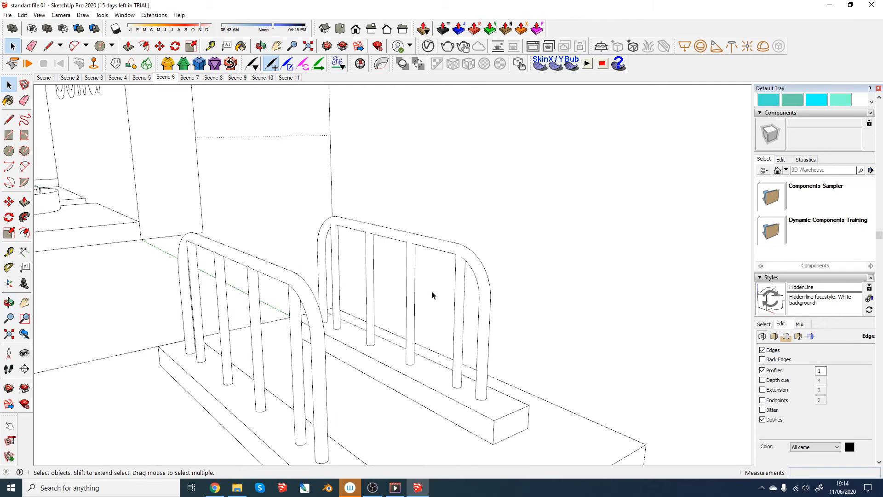
pyautogui.scroll(1, 434, 288)
pyautogui.moveTo(439, 279); pyautogui.dragTo(468, 278, button='middle')
pyautogui.keyDown('shift'); pyautogui.moveTo(493, 346); pyautogui.dragTo(418, 319, button='middle'); pyautogui.keyUp('shift')
pyautogui.scroll(-2, 407, 306)
# - Inspect the feet of the vertical bars where the other platform's railing meets its base block
pyautogui.moveTo(479, 331); pyautogui.dragTo(282, 221)
pyautogui.moveTo(341, 329); pyautogui.dragTo(333, 268, button='middle')
pyautogui.scroll(2, 318, 232)
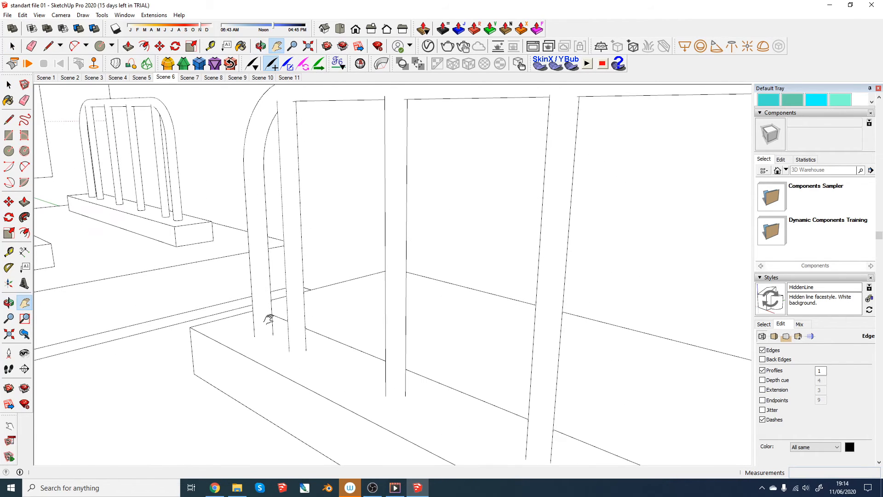
pyautogui.moveTo(270, 319); pyautogui.dragTo(270, 328, button='middle')
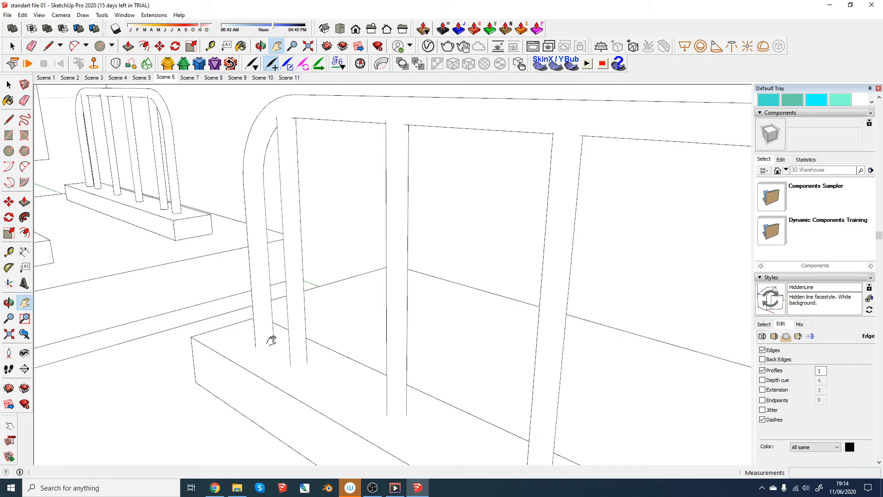
pyautogui.scroll(-3, 292, 329)
pyautogui.scroll(2, 305, 351)
pyautogui.scroll(3, 293, 310)
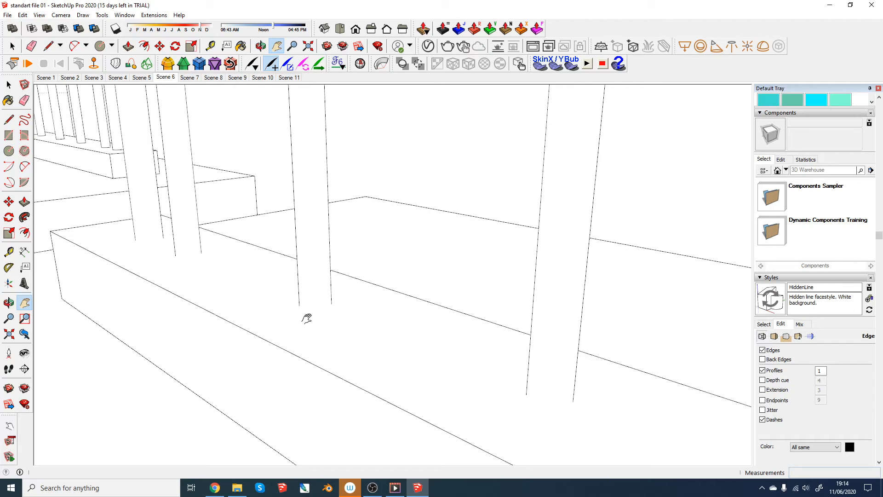
pyautogui.scroll(-5, 322, 309)
pyautogui.moveTo(323, 309); pyautogui.dragTo(490, 368, button='middle')
pyautogui.scroll(-10, 490, 367)
pyautogui.keyDown('shift'); pyautogui.moveTo(369, 250); pyautogui.dragTo(370, 248, button='middle'); pyautogui.keyUp('shift')
# - Open Scene 7 and examine the woven texture wrapped around the Good cone
pyautogui.click(190, 77)
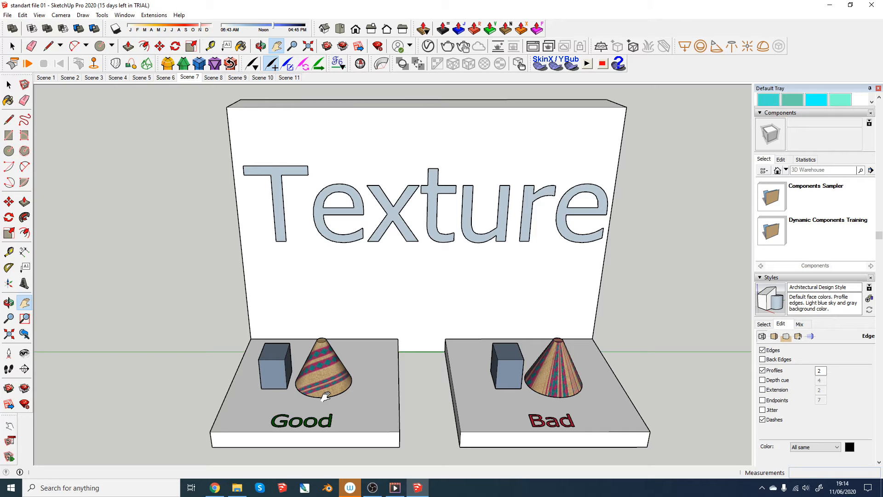
pyautogui.scroll(8, 305, 384)
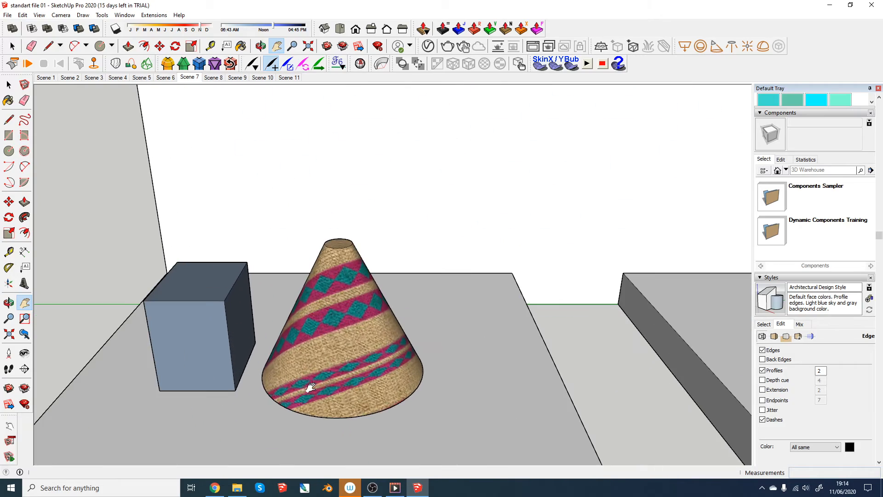
pyautogui.moveTo(299, 362); pyautogui.dragTo(275, 290, button='middle')
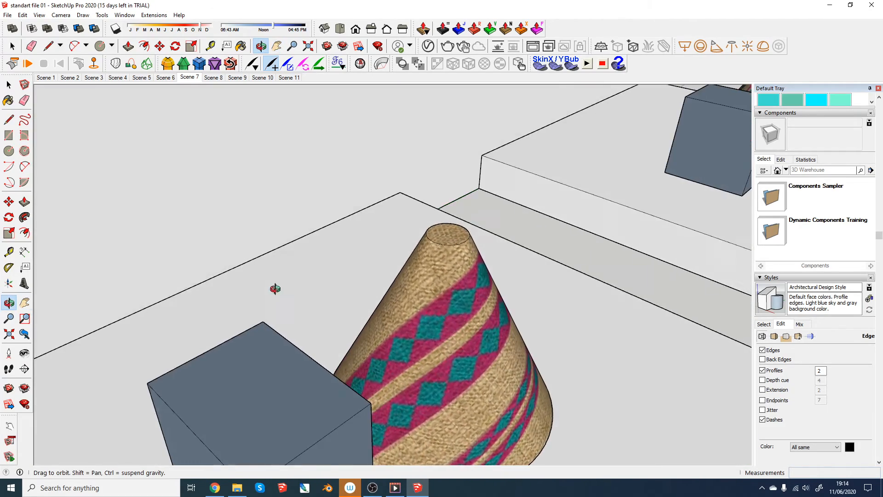
pyautogui.scroll(-3, 525, 317)
pyautogui.moveTo(525, 317); pyautogui.dragTo(319, 297, button='middle')
pyautogui.scroll(-2, 318, 297)
# - Examine how the texture runs over the Bad cone and compare it with the Good one
pyautogui.moveTo(399, 322); pyautogui.dragTo(76, 329)
pyautogui.moveTo(545, 321); pyautogui.dragTo(387, 339)
pyautogui.moveTo(473, 355); pyautogui.dragTo(175, 391, button='middle')
pyautogui.scroll(3, 350, 326)
pyautogui.moveTo(347, 324); pyautogui.dragTo(583, 338, button='middle')
pyautogui.scroll(-4, 502, 348)
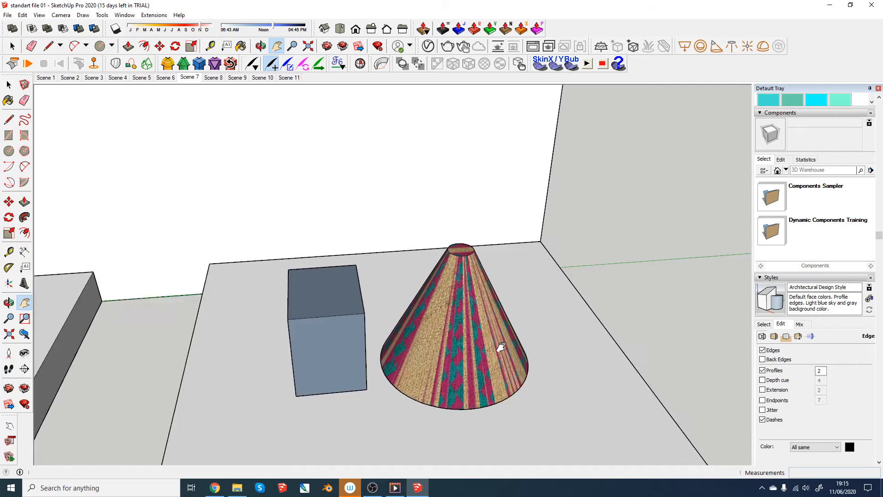
pyautogui.scroll(-5, 502, 348)
pyautogui.moveTo(446, 272); pyautogui.dragTo(467, 270, button='middle')
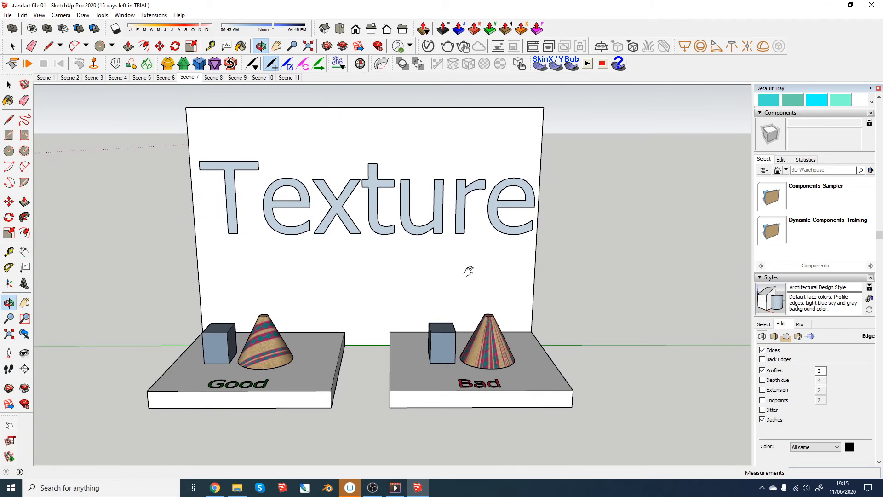
# - Open Scene 8 and compare how the Good and Bad tables stand on their base blocks
pyautogui.click(210, 78)
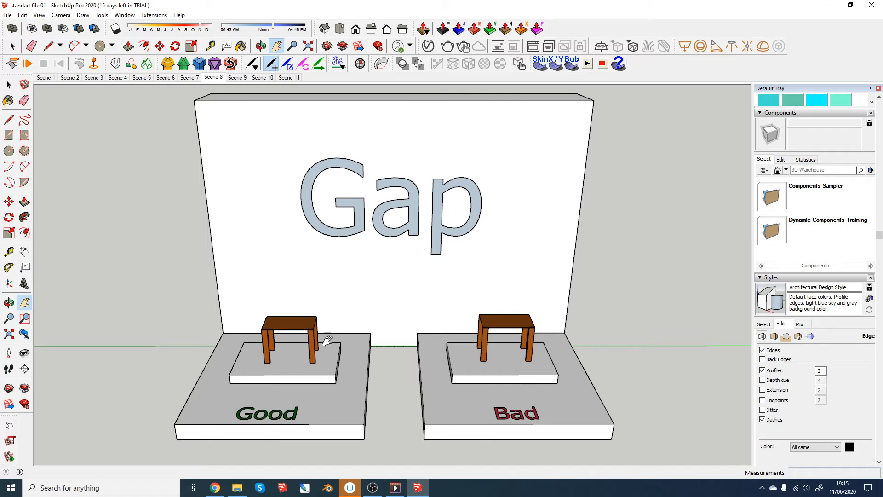
pyautogui.scroll(8, 504, 378)
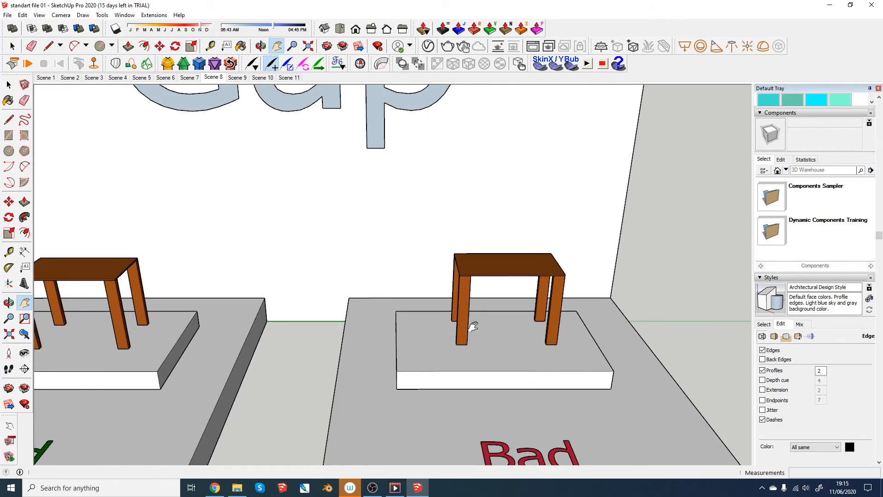
pyautogui.moveTo(473, 351); pyautogui.dragTo(527, 314, button='middle')
pyautogui.scroll(-6, 433, 345)
pyautogui.moveTo(432, 345); pyautogui.dragTo(223, 351, button='middle')
pyautogui.scroll(-5, 468, 307)
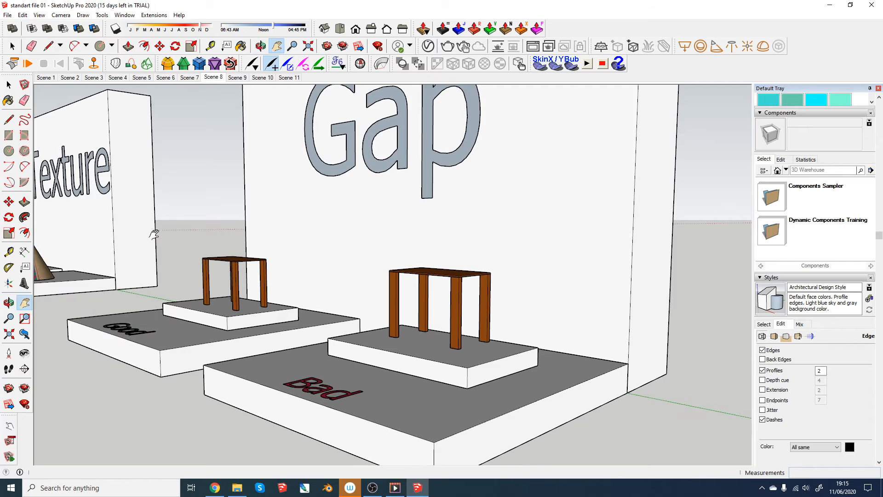
pyautogui.scroll(5, 168, 247)
pyautogui.scroll(-5, 206, 258)
pyautogui.moveTo(224, 272); pyautogui.dragTo(250, 260, button='middle')
# - Select the Good table and try to move it from its front leg's bottom corner
pyautogui.scroll(3, 254, 286)
pyautogui.scroll(5, 253, 284)
pyautogui.press('space')
pyautogui.moveTo(239, 235); pyautogui.dragTo(434, 418)
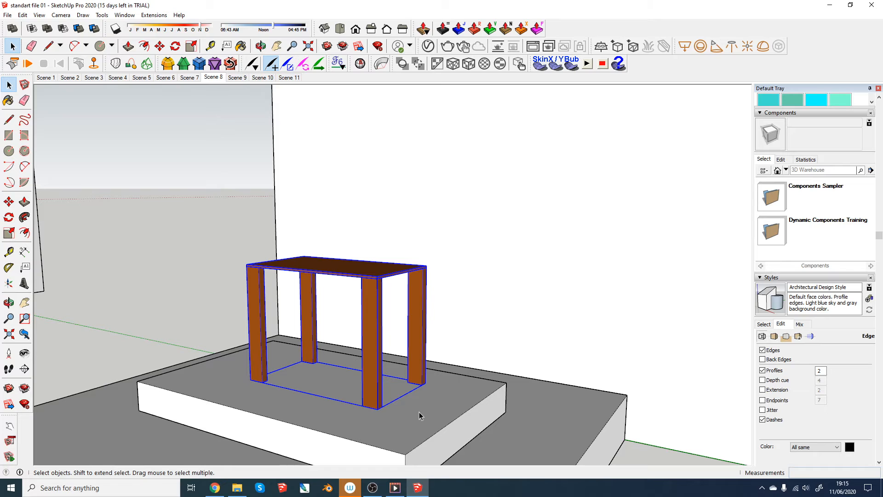
pyautogui.press('m')
pyautogui.click(377, 408)
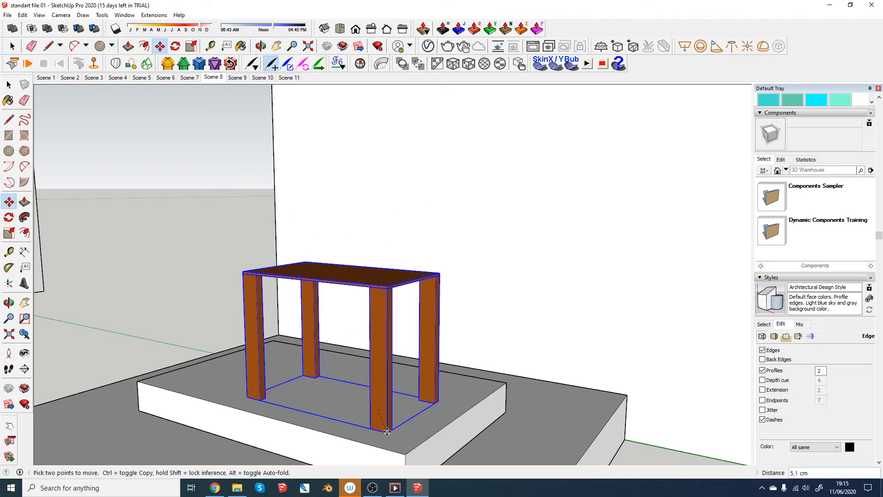
pyautogui.click(425, 422)
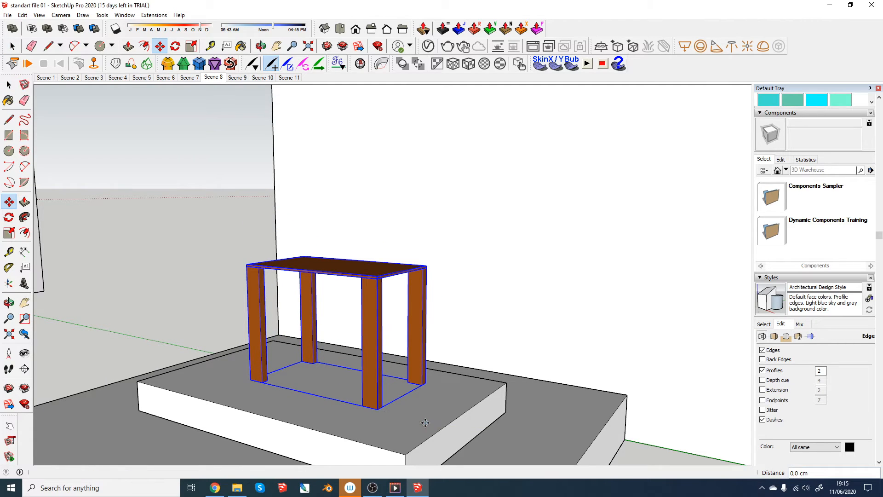
# - Move the Good table down about 1 cm into its base block and clear the selection
pyautogui.scroll(-3, 278, 360)
pyautogui.moveTo(278, 359); pyautogui.dragTo(418, 351, button='middle')
pyautogui.scroll(-5, 295, 373)
pyautogui.scroll(6, 335, 390)
pyautogui.moveTo(335, 390); pyautogui.dragTo(227, 387, button='middle')
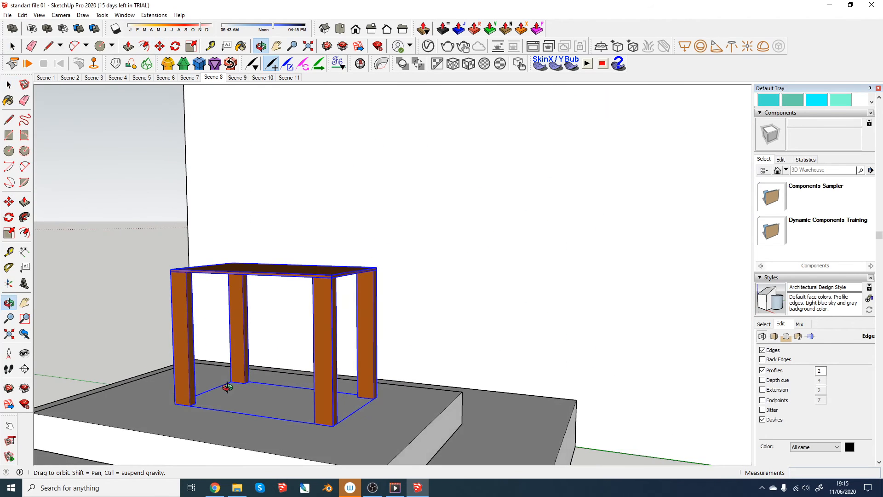
pyautogui.scroll(3, 194, 391)
pyautogui.press('m')
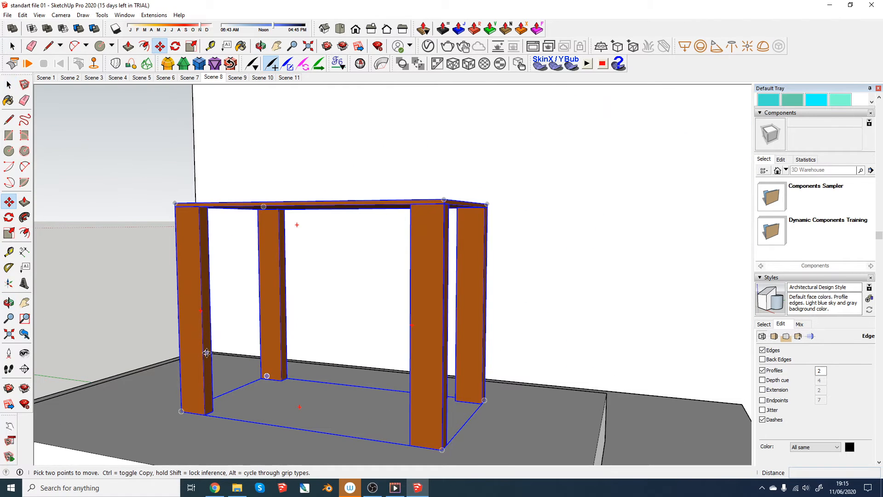
pyautogui.click(203, 397)
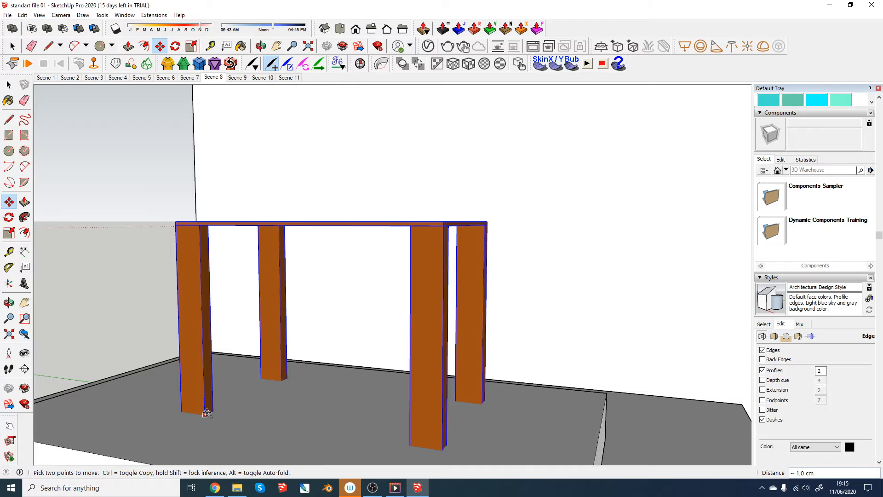
pyautogui.scroll(3, 214, 412)
pyautogui.scroll(-3, 225, 407)
pyautogui.moveTo(232, 406); pyautogui.dragTo(213, 402, button='middle')
pyautogui.press('space')
pyautogui.click(160, 336)
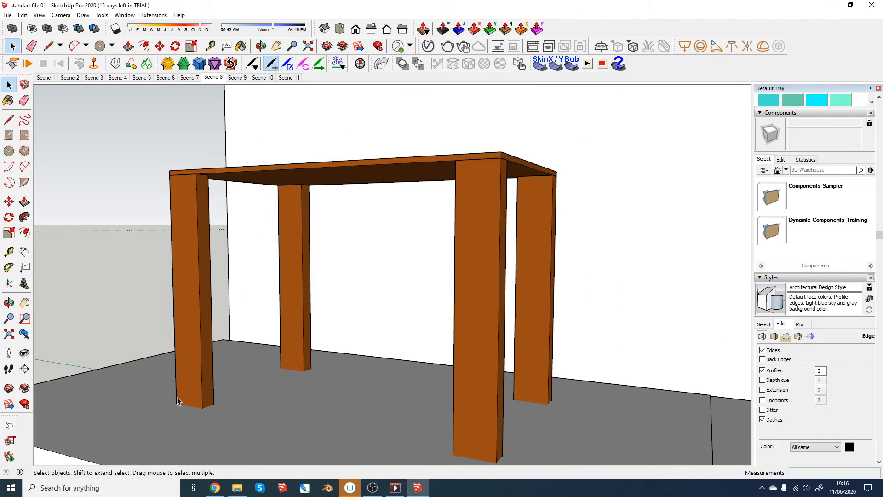
# - Open Scene 9 and compare the Good and Bad curved surfaces in the Plugin Clean Up example
pyautogui.scroll(-8, 225, 404)
pyautogui.moveTo(225, 404); pyautogui.dragTo(328, 201, button='middle')
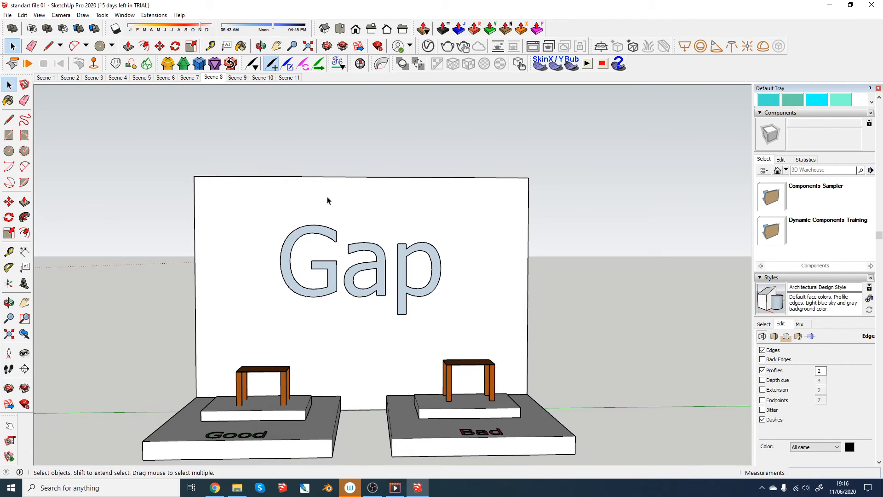
pyautogui.click(237, 78)
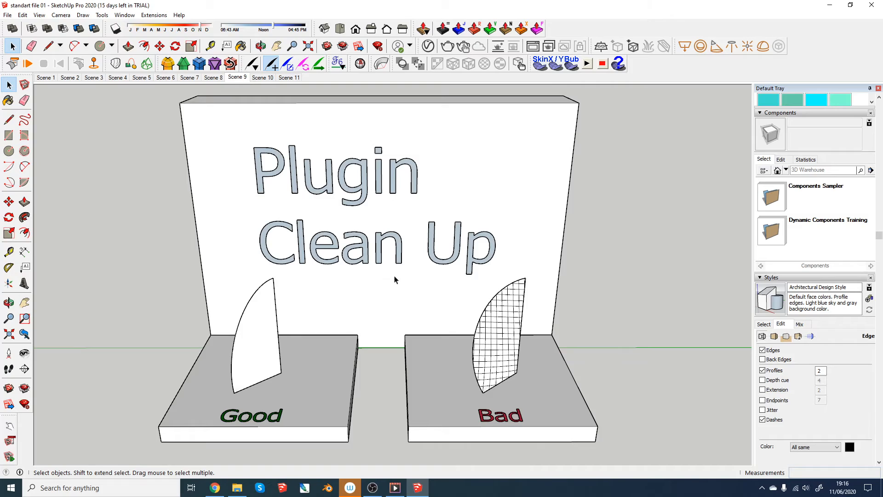
pyautogui.scroll(3, 292, 370)
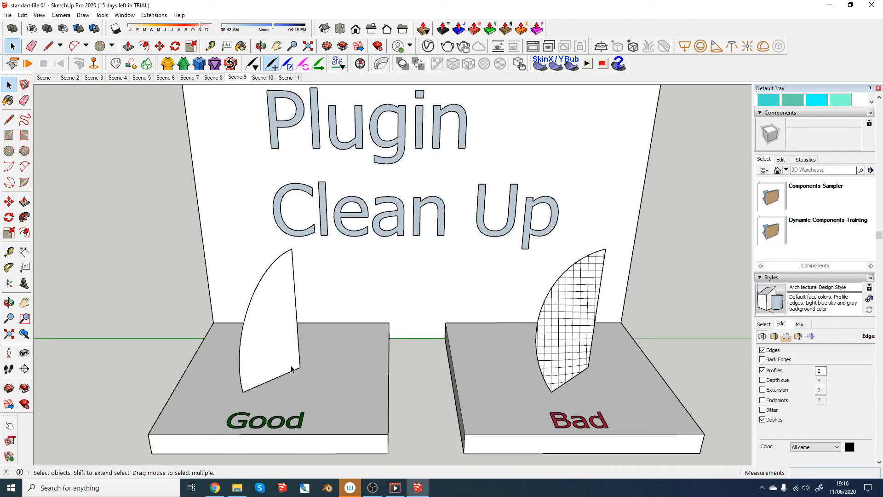
pyautogui.moveTo(291, 370); pyautogui.dragTo(148, 358, button='middle')
pyautogui.scroll(-3, 276, 342)
pyautogui.moveTo(278, 343); pyautogui.dragTo(293, 348, button='middle')
pyautogui.scroll(3, 294, 349)
# - Draw a tall upright rectangular face with the Line tool on the Good platform, beside the curved surface
pyautogui.press('l')
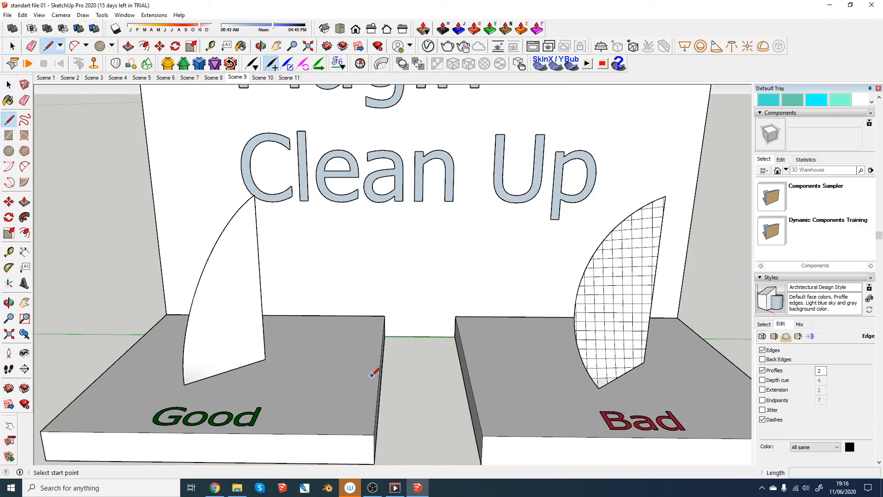
pyautogui.click(351, 370)
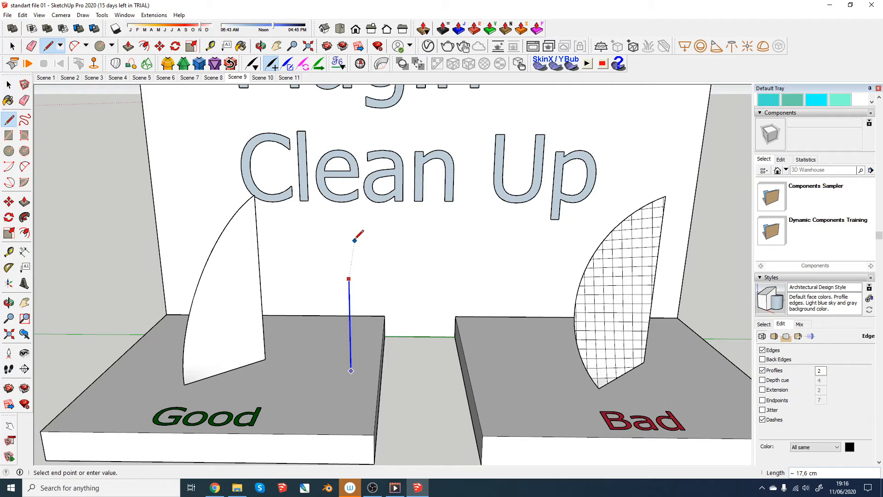
pyautogui.click(303, 237)
pyautogui.click(309, 371)
pyautogui.click(351, 371)
# - Add an upright triangular face against the rectangle's outer vertical edge, its base running back along the platform
pyautogui.moveTo(352, 367); pyautogui.dragTo(342, 349, button='middle')
pyautogui.scroll(2, 343, 349)
pyautogui.click(330, 365)
pyautogui.click(372, 331)
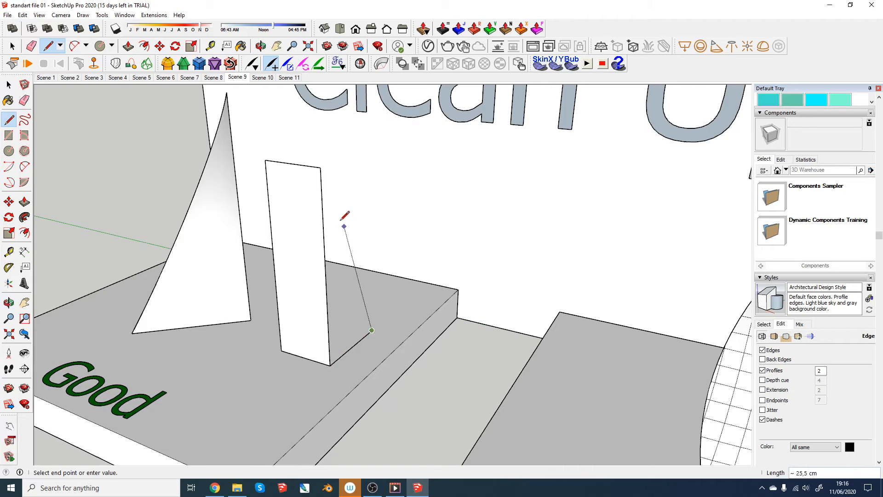
pyautogui.click(321, 169)
# - Draw a two-point arc across the rectangular face from its outer bottom corner to the shared top corner, bulging about 1.1 cm
pyautogui.moveTo(342, 255); pyautogui.dragTo(292, 252, button='middle')
pyautogui.press('a')
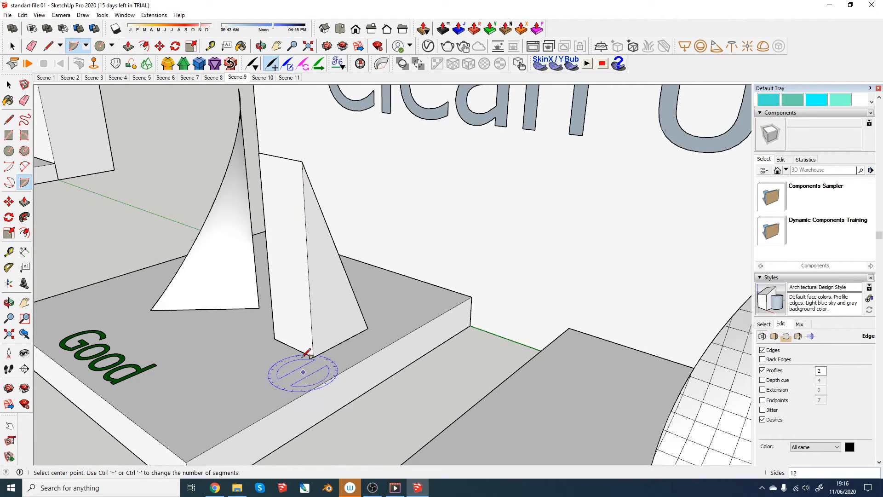
pyautogui.moveTo(296, 370); pyautogui.dragTo(316, 351, button='middle')
pyautogui.press('a')
pyautogui.click(276, 342)
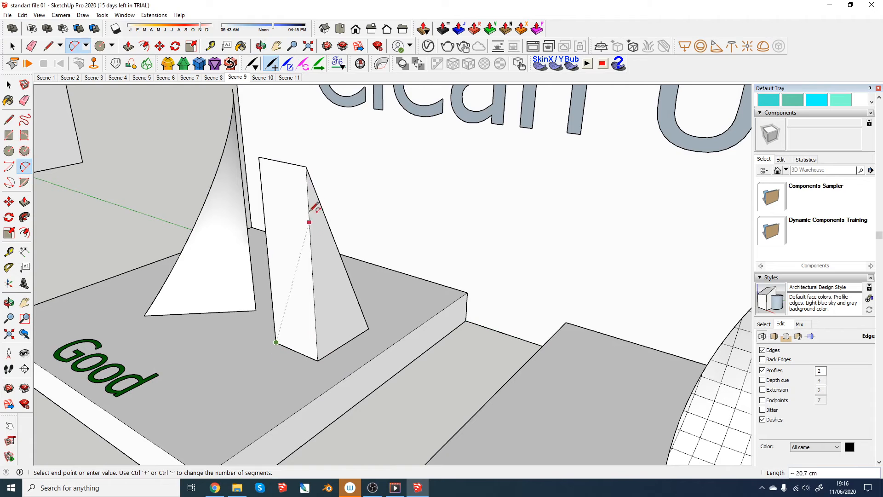
pyautogui.click(306, 166)
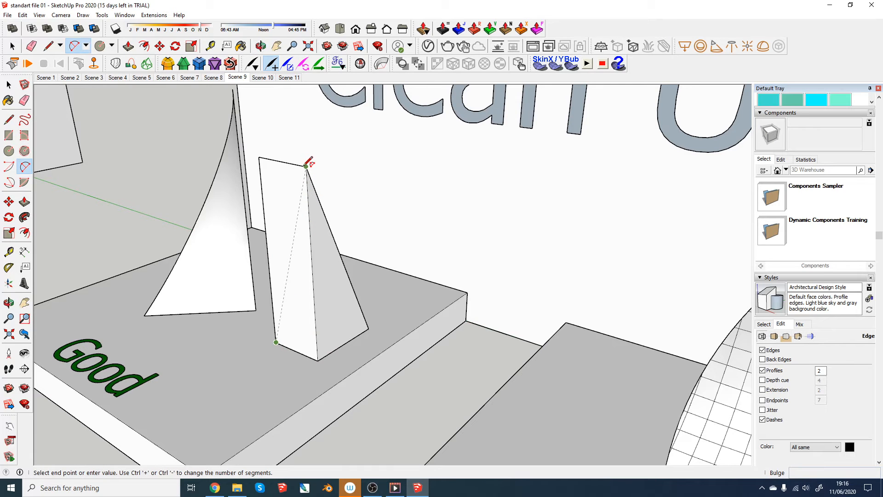
pyautogui.click(296, 197)
# - Draw a second arc on the triangular face from the apex to its base edge, bulging about 2.7 cm
pyautogui.moveTo(296, 197)
pyautogui.mouseDown(button='middle')
pyautogui.moveTo(355, 213)
pyautogui.moveTo(316, 227)
pyautogui.moveTo(306, 192)
pyautogui.mouseUp(button='middle')
pyautogui.click(304, 174)
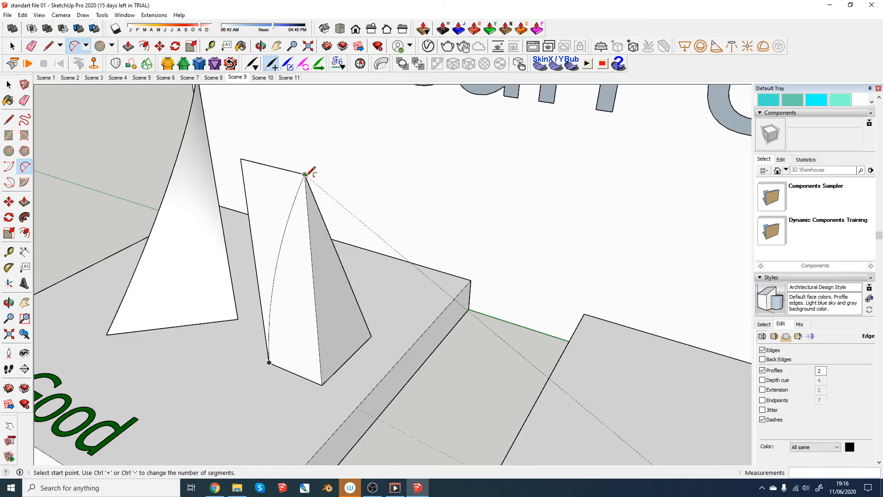
pyautogui.click(342, 365)
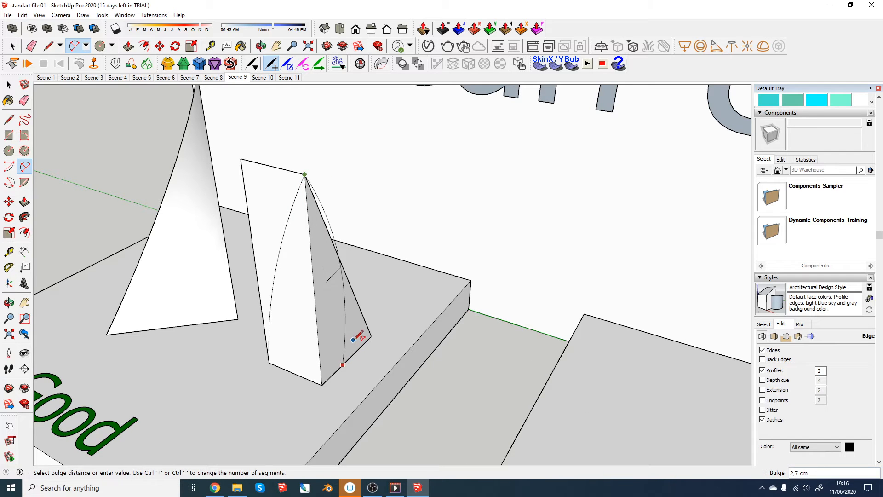
pyautogui.click(352, 342)
pyautogui.moveTo(285, 365)
pyautogui.mouseDown(button='middle')
pyautogui.moveTo(325, 411)
pyautogui.moveTo(330, 375)
pyautogui.moveTo(629, 423)
pyautogui.moveTo(557, 453)
pyautogui.moveTo(404, 364)
pyautogui.moveTo(473, 410)
pyautogui.mouseUp(button='middle')
pyautogui.click(408, 358)
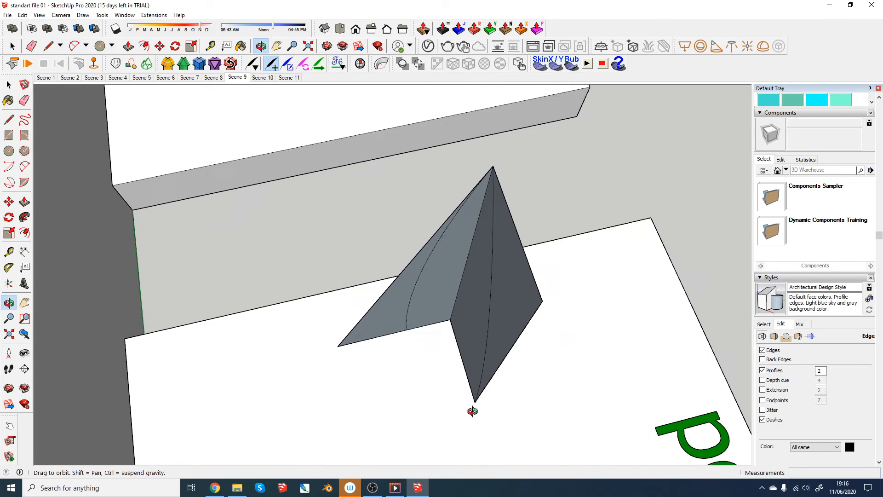
# - Draw a two-point arc on the platform joining the base ends of the two existing arcs, bulging about 1.7 cm
pyautogui.scroll(2, 476, 404)
pyautogui.click(474, 404)
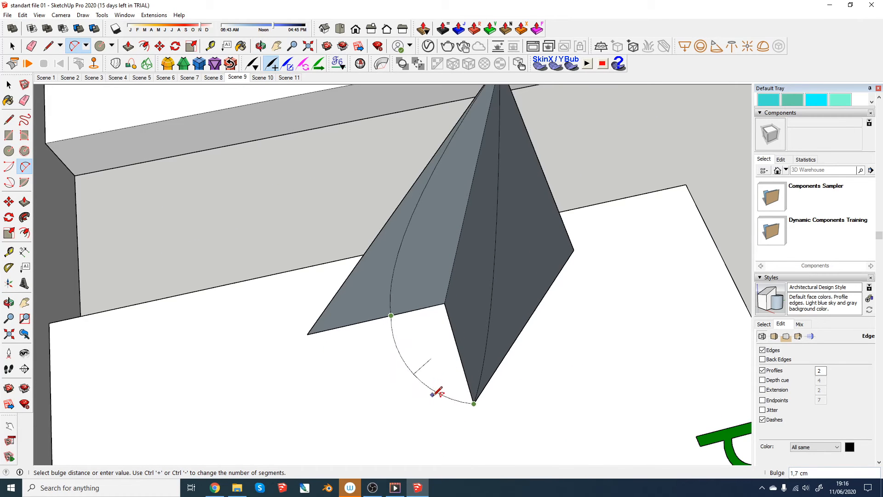
pyautogui.moveTo(438, 391)
pyautogui.mouseDown(button='middle')
pyautogui.moveTo(351, 335)
pyautogui.moveTo(361, 318)
pyautogui.moveTo(320, 319)
pyautogui.moveTo(416, 329)
pyautogui.moveTo(456, 366)
pyautogui.moveTo(334, 377)
pyautogui.mouseUp(button='middle')
# - Erase the helper faces and their straight edges, keeping only the closed outline of three arcs
pyautogui.press('space')
pyautogui.press('e')
pyautogui.click(445, 378)
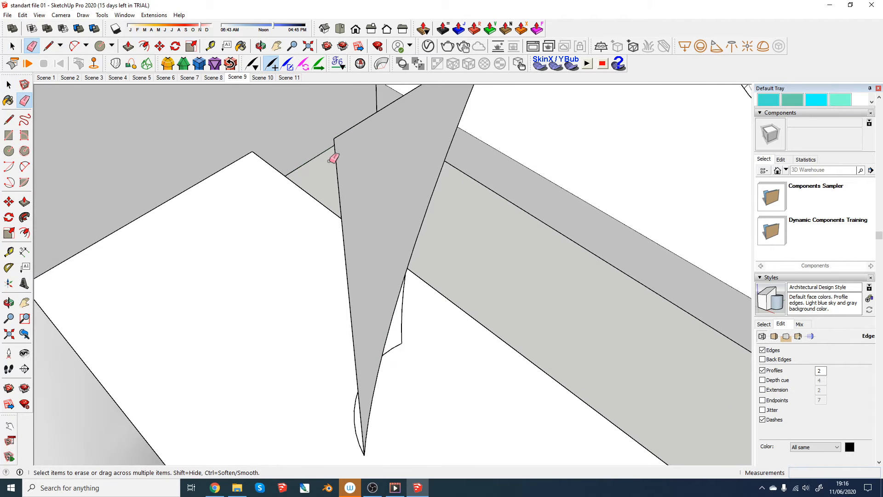
pyautogui.click(348, 131)
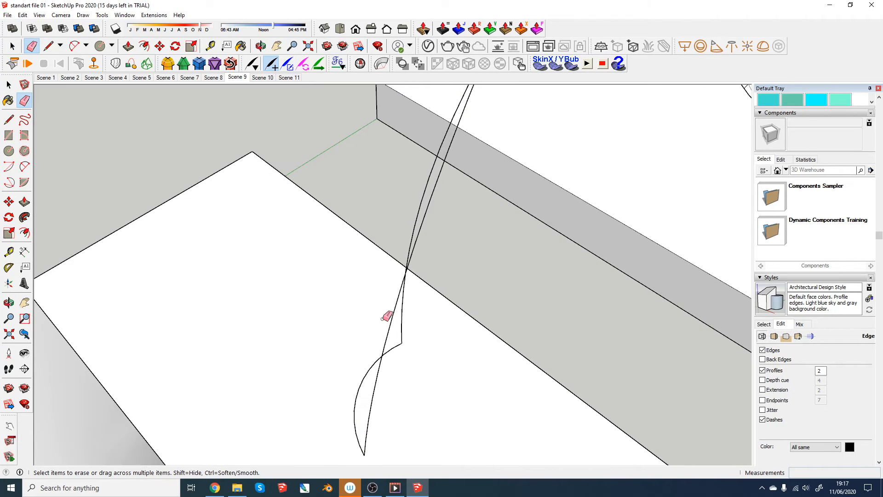
pyautogui.click(338, 184)
pyautogui.moveTo(339, 184)
pyautogui.mouseDown(button='middle')
pyautogui.moveTo(316, 323)
pyautogui.moveTo(142, 267)
pyautogui.moveTo(265, 339)
pyautogui.moveTo(250, 383)
pyautogui.moveTo(282, 400)
pyautogui.mouseUp(button='middle')
# - Select the three-arc outline and generate a soap skin across it with 10 divisions
pyautogui.press('space')
pyautogui.moveTo(289, 223)
pyautogui.mouseDown()
pyautogui.moveTo(371, 337)
pyautogui.moveTo(377, 382)
pyautogui.mouseUp()
pyautogui.moveTo(375, 389); pyautogui.dragTo(424, 310, button='middle')
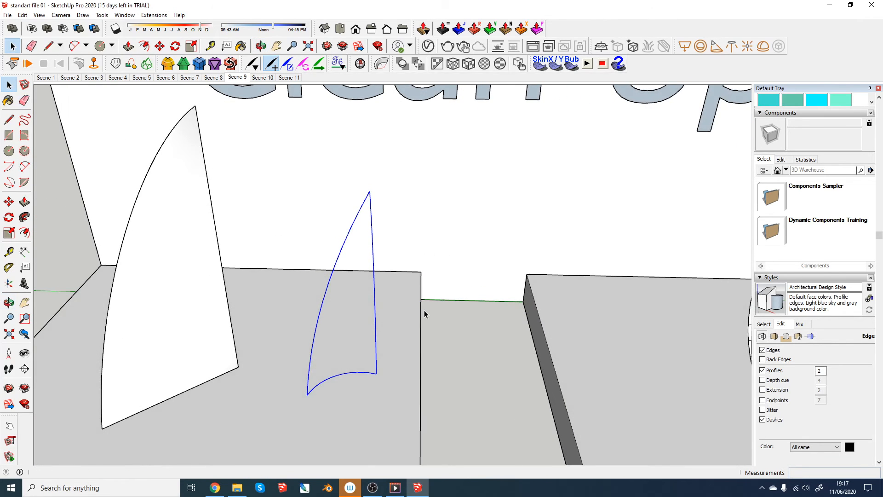
pyautogui.click(537, 67)
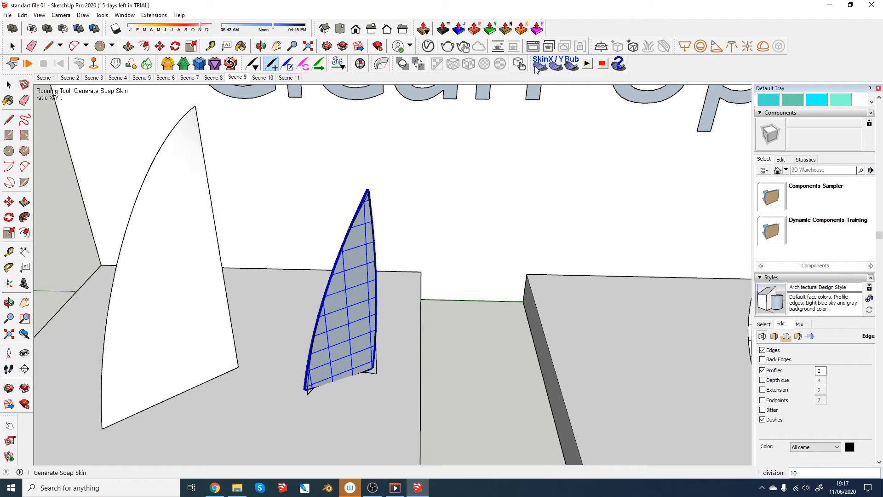
pyautogui.press('Return')
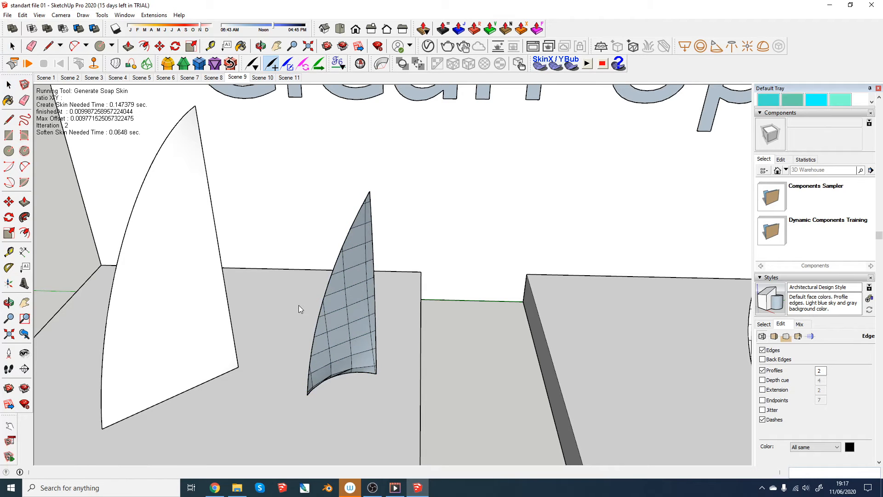
# - Examine the grid edges on the new skin surface up close and beside the Good and Bad examples
pyautogui.scroll(-3, 322, 348)
pyautogui.moveTo(331, 360); pyautogui.dragTo(117, 331, button='middle')
pyautogui.scroll(4, 416, 374)
pyautogui.scroll(2, 322, 311)
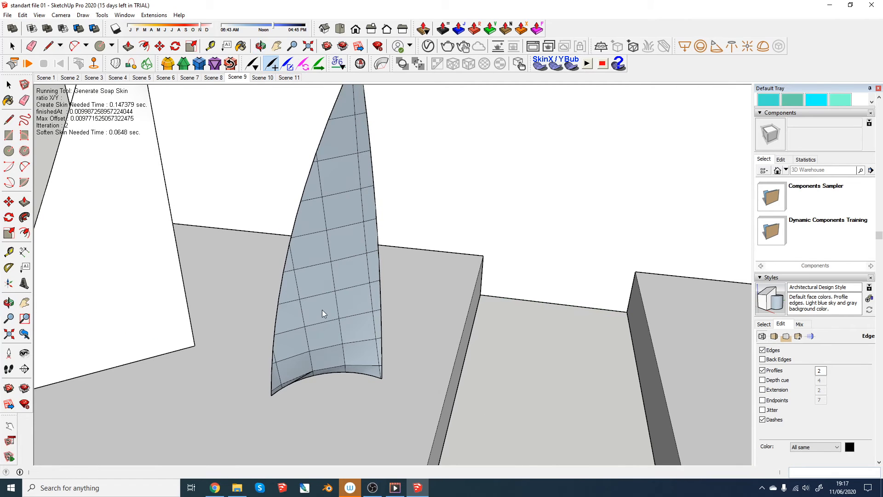
pyautogui.scroll(-2, 360, 334)
pyautogui.press('space')
pyautogui.click(358, 336)
pyautogui.moveTo(358, 336); pyautogui.dragTo(360, 314, button='middle')
pyautogui.scroll(1, 360, 314)
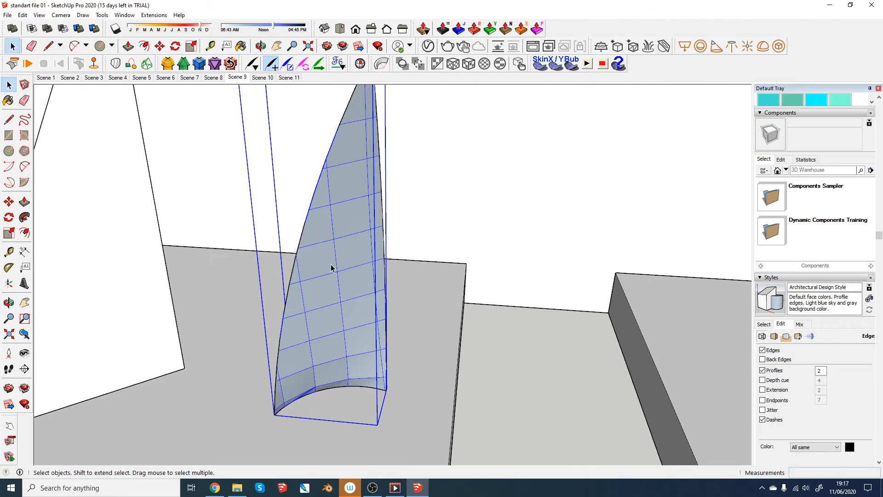
pyautogui.scroll(-5, 331, 267)
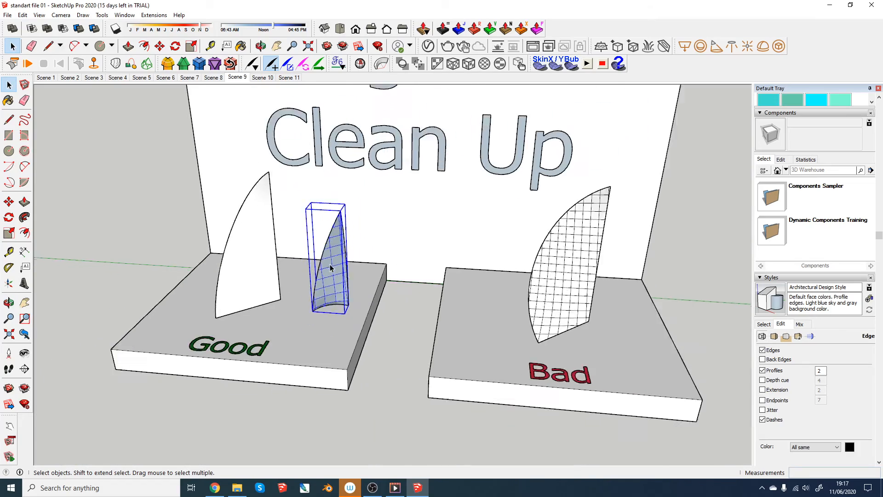
# - Apply the HiddenLine default style to the model and select the gridded surface on the Bad platform
pyautogui.scroll(3, 532, 299)
pyautogui.click(547, 306)
pyautogui.moveTo(548, 307); pyautogui.dragTo(455, 296, button='middle')
pyautogui.moveTo(591, 339); pyautogui.dragTo(528, 292, button='middle')
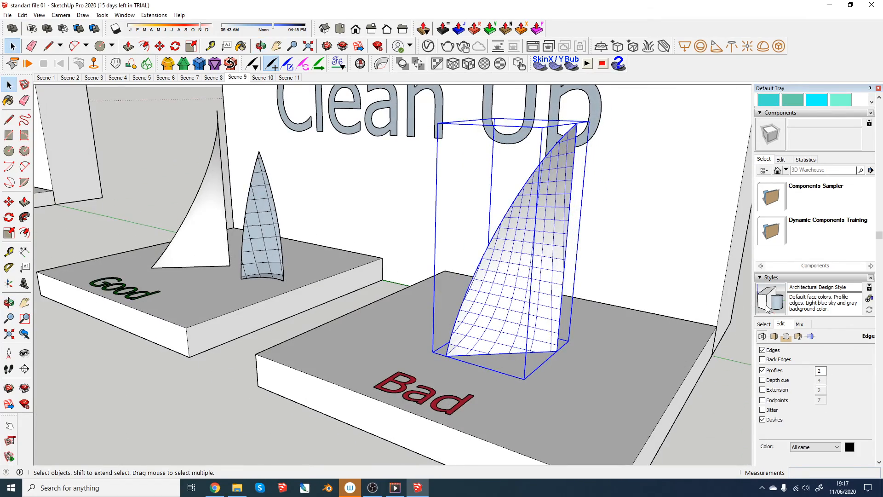
pyautogui.click(765, 324)
pyautogui.click(861, 357)
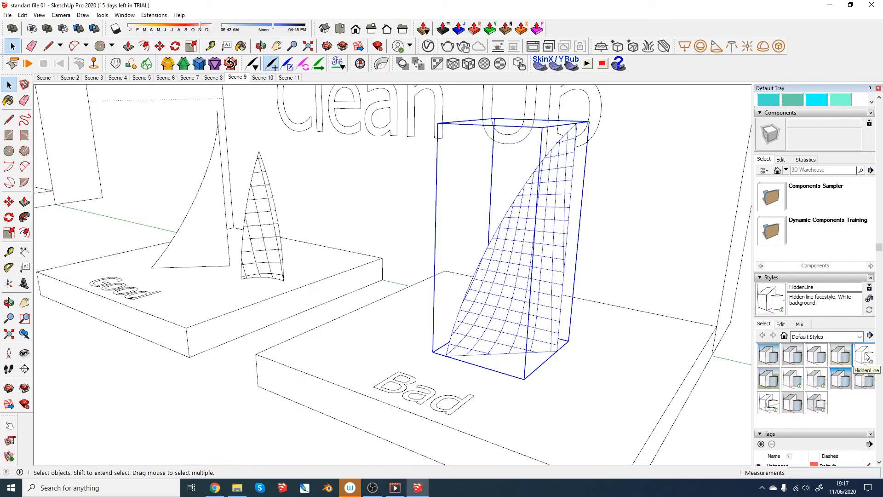
pyautogui.click(625, 263)
pyautogui.click(534, 285)
pyautogui.scroll(1, 534, 285)
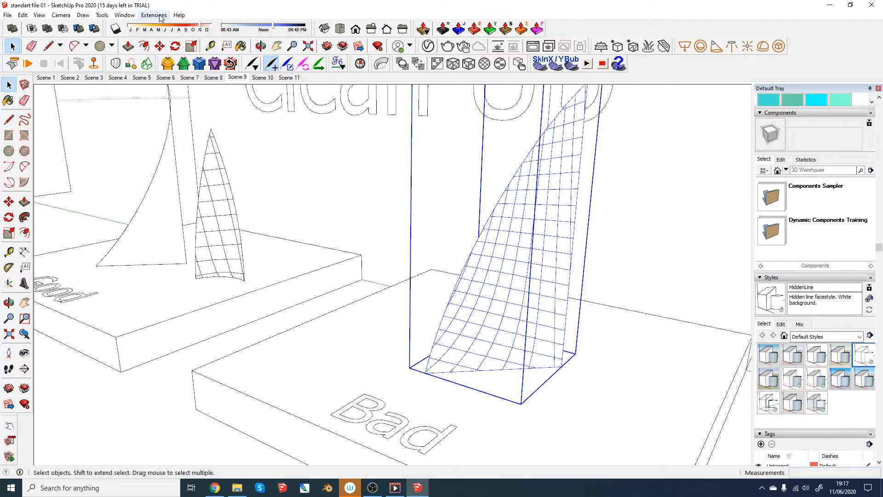
# - Soften the grid edges of the Bad platform's surface by enabling Soften coplanar in the Soften Edges settings
pyautogui.click(124, 16)
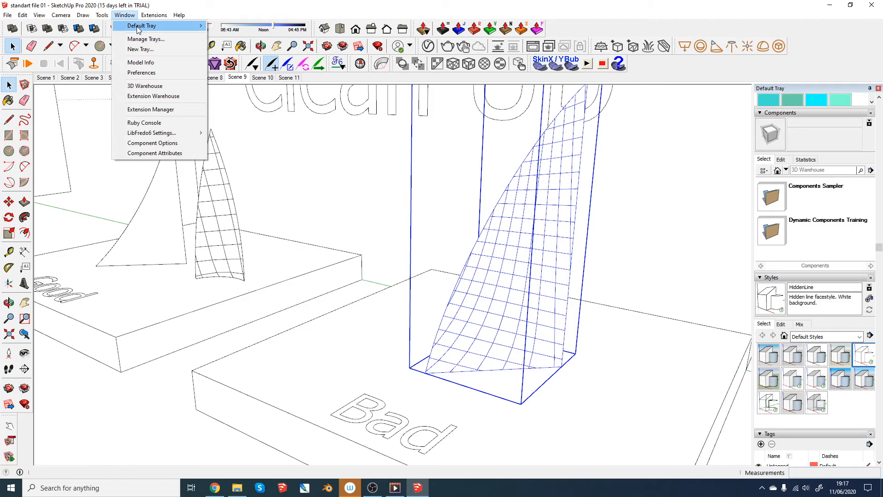
pyautogui.moveTo(136, 26)
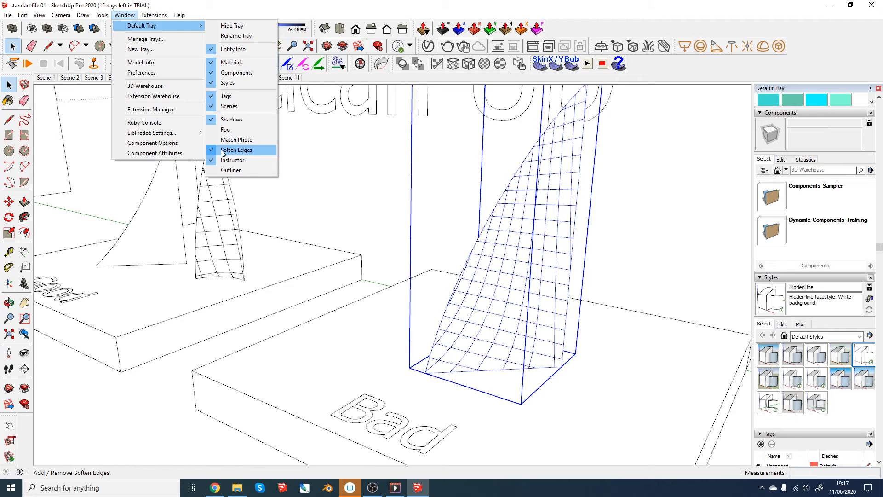
pyautogui.click(615, 175)
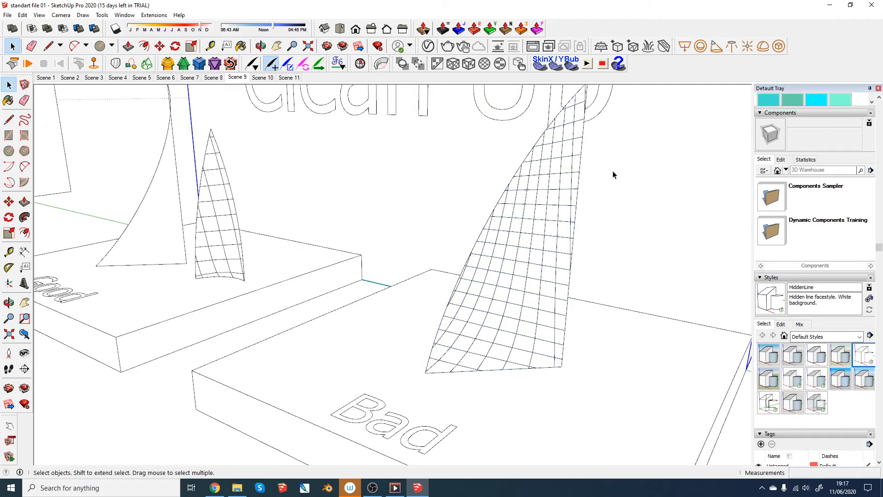
pyautogui.scroll(-3, 546, 232)
pyautogui.scroll(-10, 824, 271)
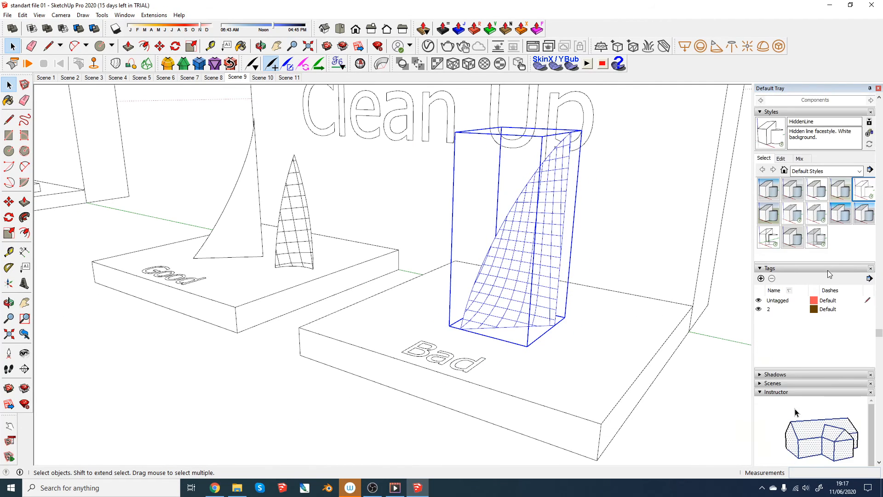
pyautogui.scroll(-1, 773, 183)
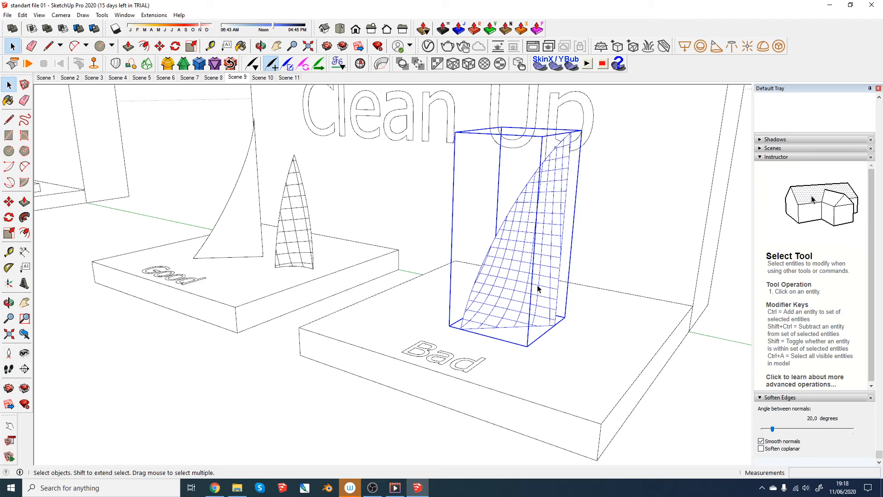
pyautogui.click(761, 449)
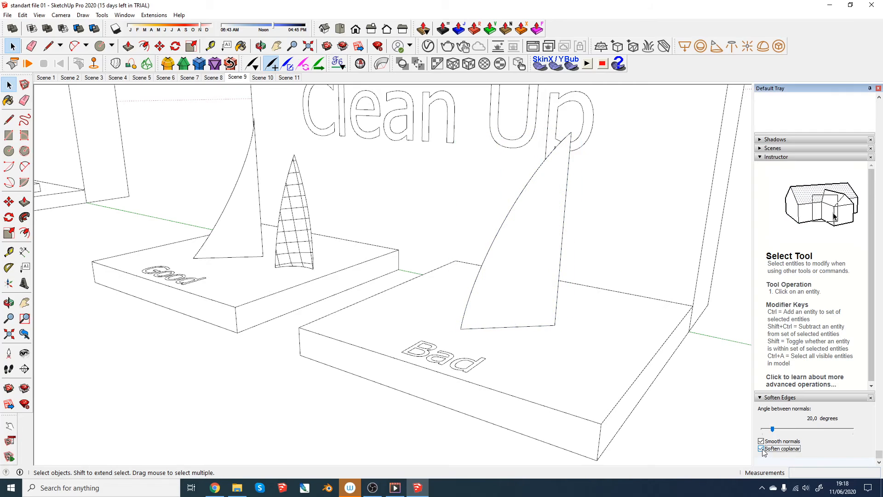
# - Examine the softened Bad surface from several angles and compare it with the surfaces on the Good platform
pyautogui.scroll(-2, 520, 315)
pyautogui.moveTo(521, 316); pyautogui.dragTo(561, 318, button='middle')
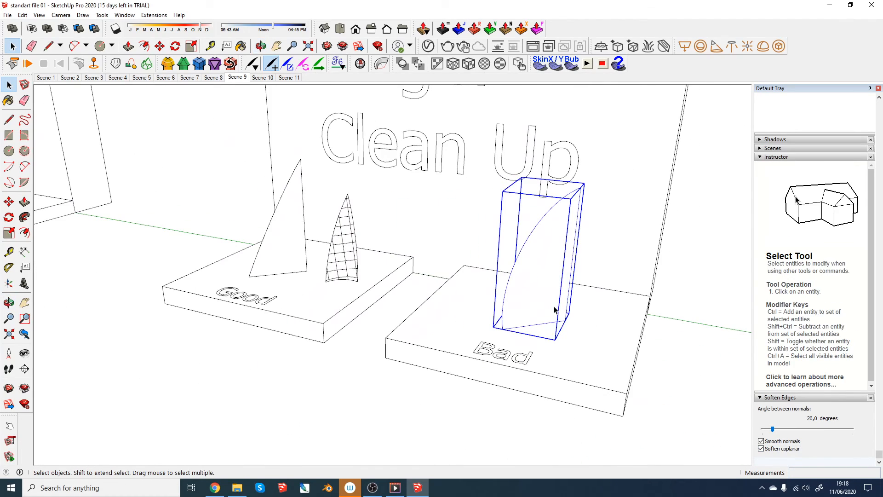
pyautogui.scroll(3, 552, 309)
pyautogui.scroll(-3, 553, 309)
pyautogui.scroll(-5, 553, 310)
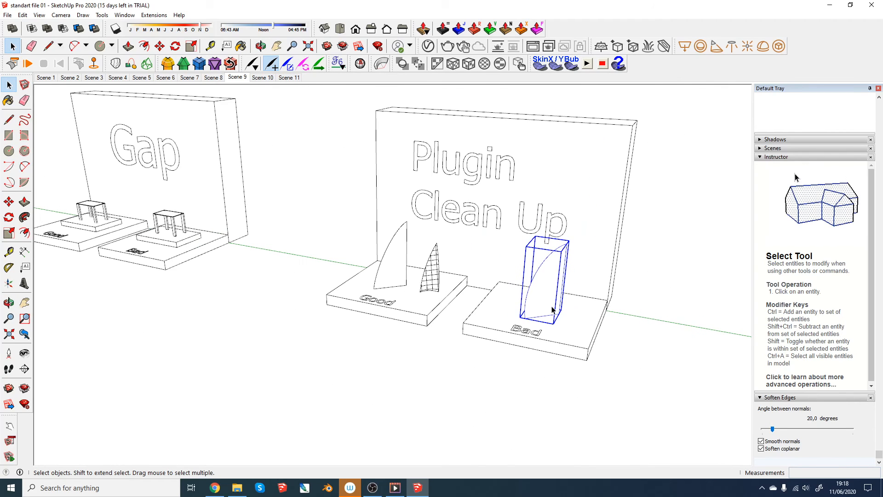
pyautogui.moveTo(552, 310); pyautogui.dragTo(552, 260, button='middle')
pyautogui.scroll(5, 551, 259)
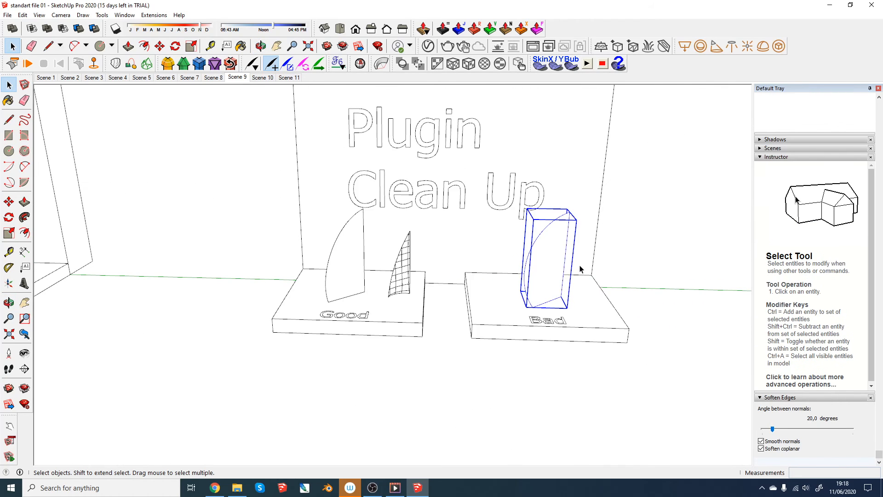
pyautogui.scroll(-5, 551, 260)
pyautogui.press('h')
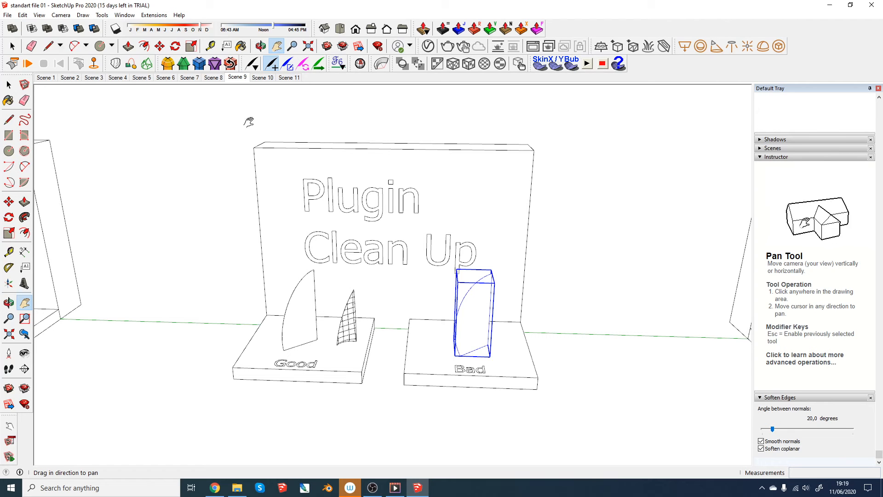
# - Go to Scene 10 and hide, then show tag 2 to inspect how the Good block's objects are tagged
pyautogui.click(263, 78)
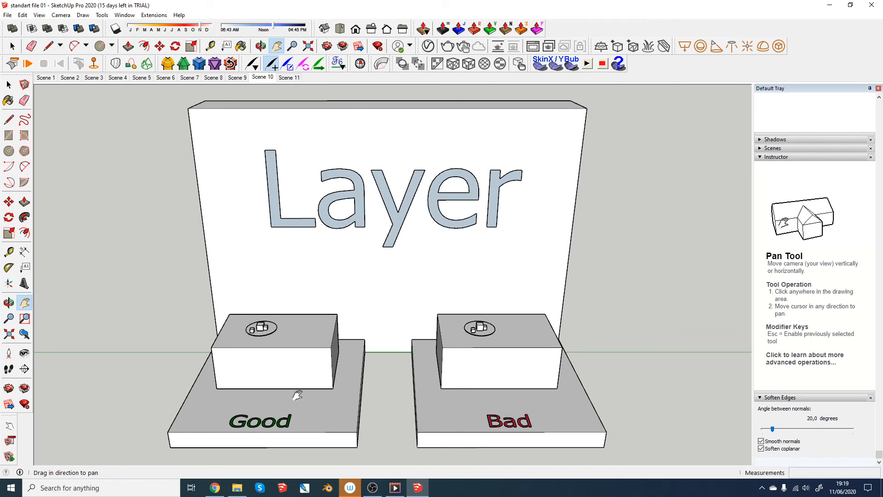
pyautogui.scroll(3, 298, 395)
pyautogui.moveTo(345, 341); pyautogui.dragTo(285, 292, button='middle')
pyautogui.scroll(5, 270, 313)
pyautogui.scroll(2, 265, 283)
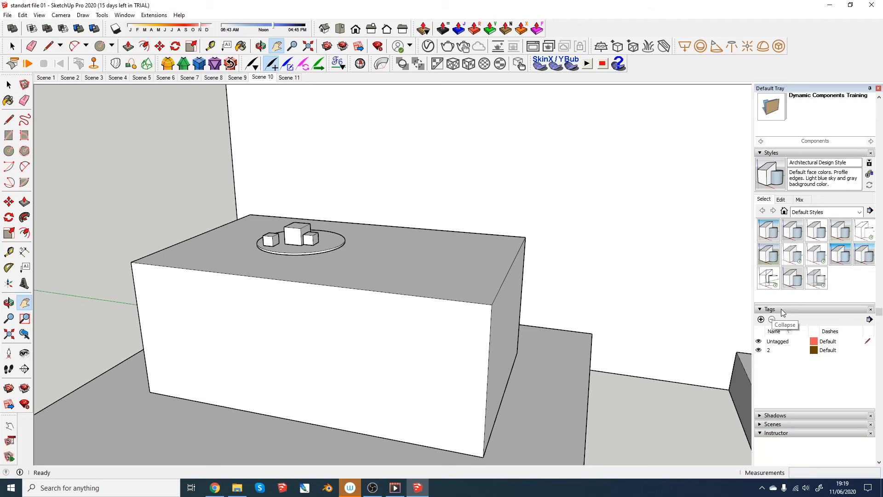
pyautogui.click(761, 352)
pyautogui.click(759, 351)
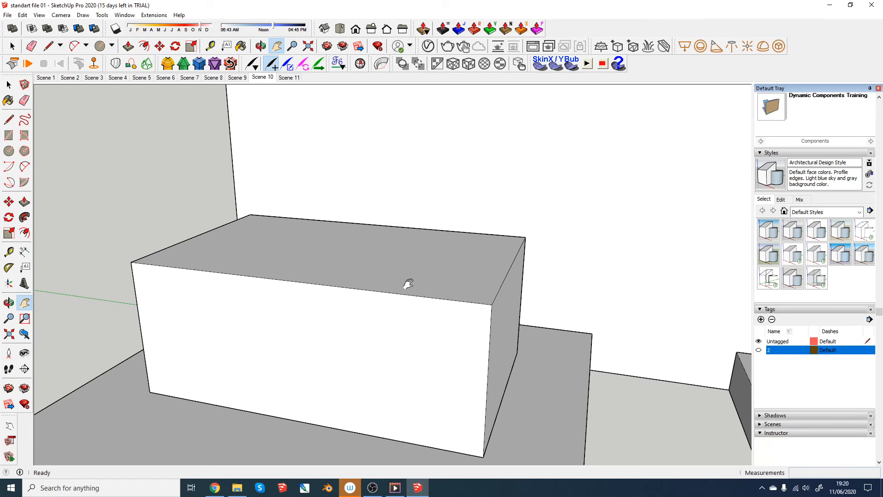
pyautogui.click(759, 351)
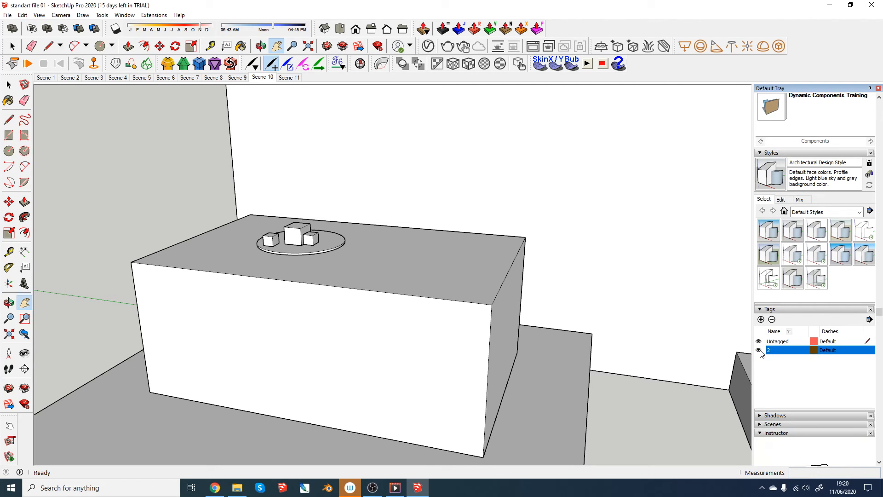
# - Check the Bad block's tagging by hiding tag 2 and showing it again
pyautogui.scroll(-5, 207, 270)
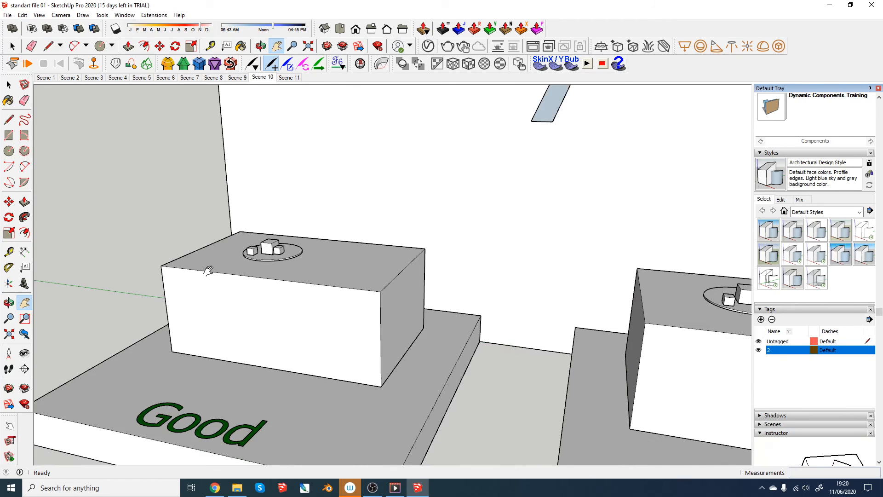
pyautogui.moveTo(598, 271); pyautogui.dragTo(403, 233)
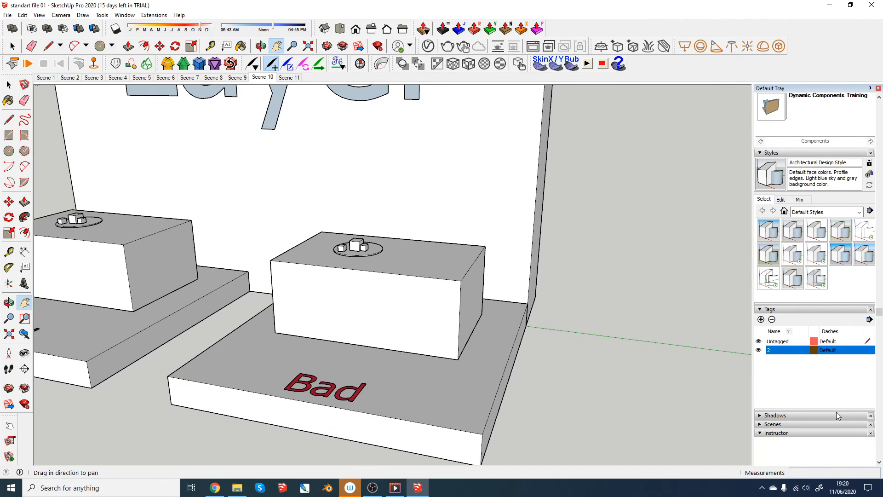
pyautogui.click(759, 350)
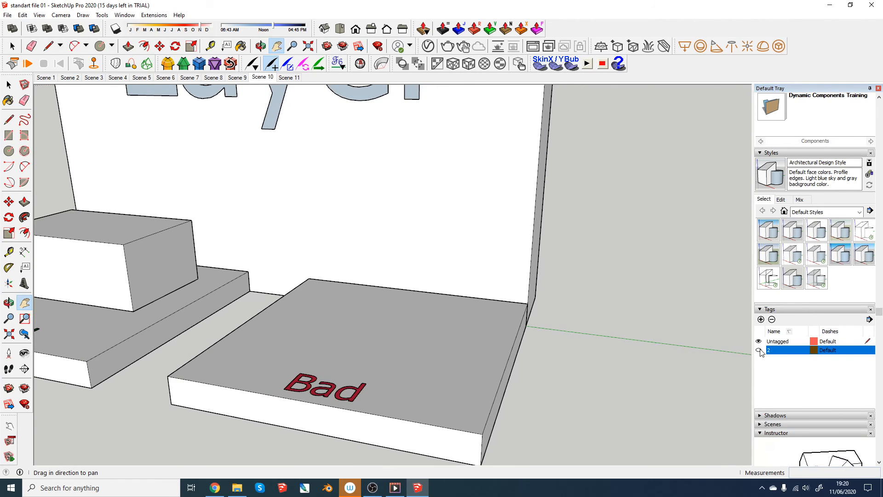
pyautogui.click(759, 351)
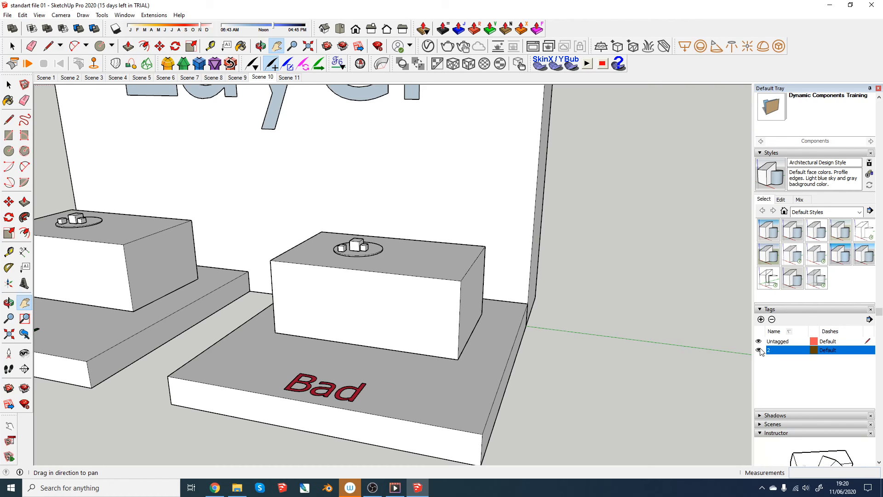
# - Go to Scene 11 and turn on shadows for the Good and Bad shadow examples
pyautogui.click(289, 77)
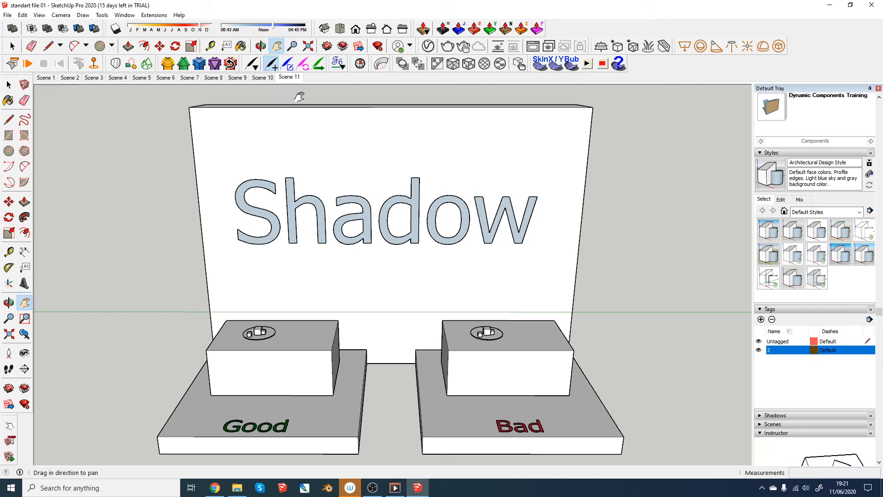
pyautogui.scroll(-3, 778, 286)
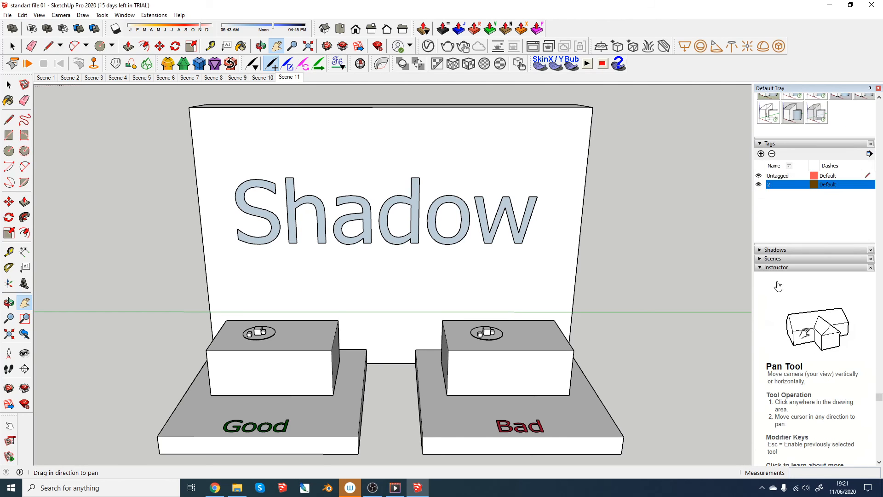
pyautogui.click(760, 250)
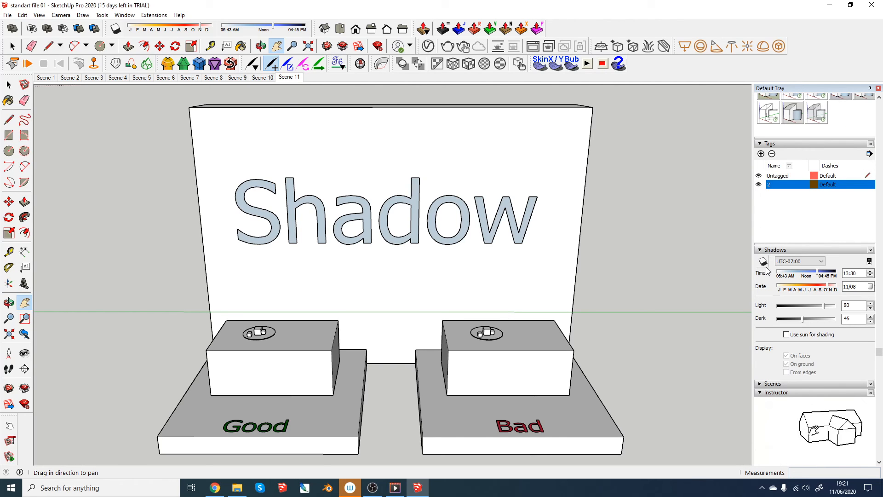
pyautogui.click(763, 263)
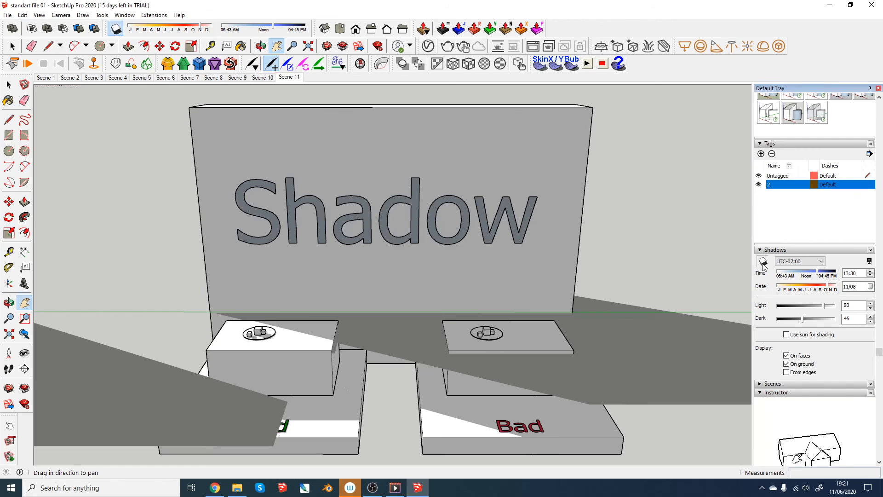
pyautogui.scroll(-3, 458, 323)
pyautogui.moveTo(459, 332); pyautogui.dragTo(461, 300, button='middle')
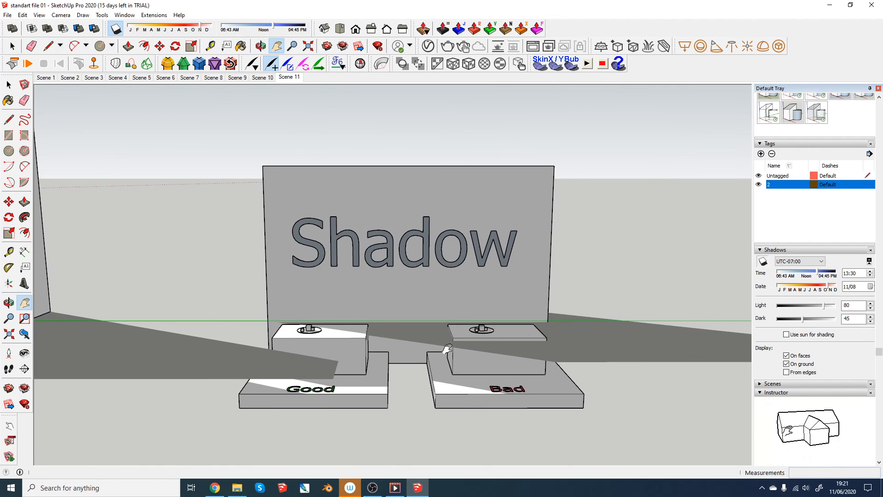
# - Examine the shadows on the Shadow display and compare its height with the other displays from a low side view
pyautogui.scroll(4, 433, 368)
pyautogui.scroll(-3, 430, 366)
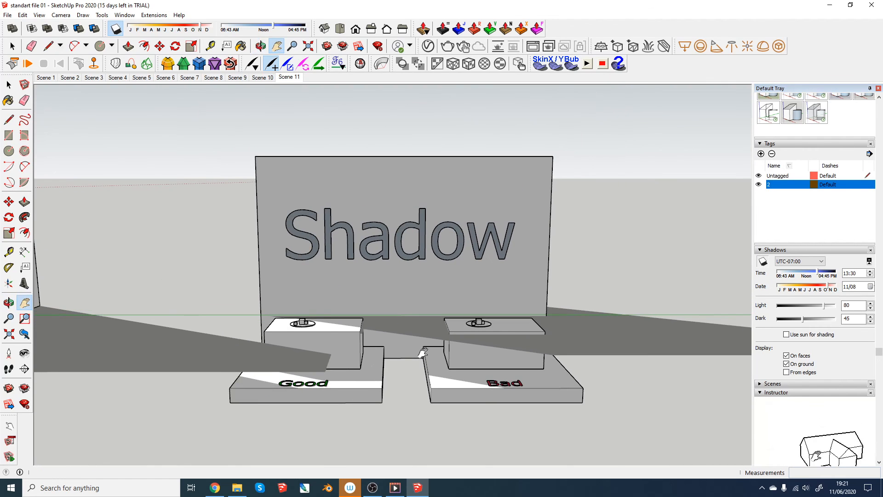
pyautogui.scroll(-4, 421, 336)
pyautogui.scroll(-3, 428, 346)
pyautogui.scroll(3, 428, 346)
pyautogui.moveTo(428, 346); pyautogui.dragTo(130, 340, button='middle')
pyautogui.scroll(10, 151, 174)
pyautogui.moveTo(331, 257); pyautogui.dragTo(613, 352, button='middle')
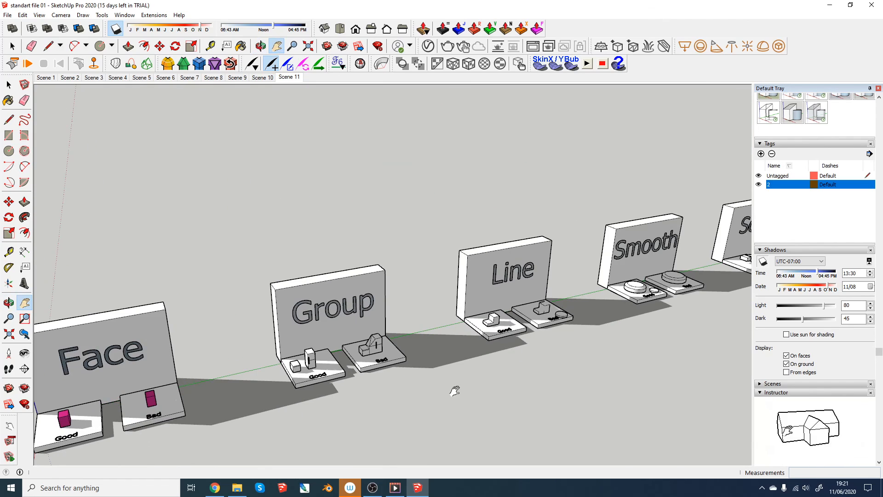
pyautogui.scroll(-5, 305, 323)
pyautogui.moveTo(305, 323); pyautogui.dragTo(294, 287, button='middle')
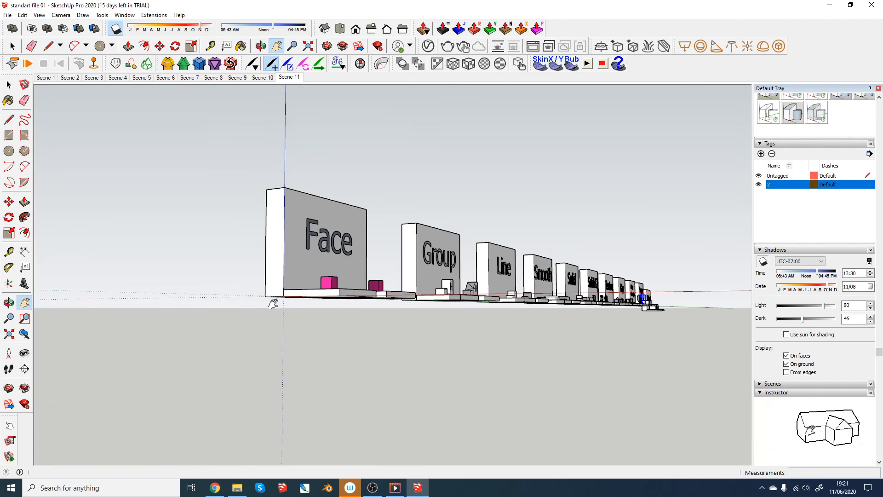
pyautogui.scroll(10, 658, 308)
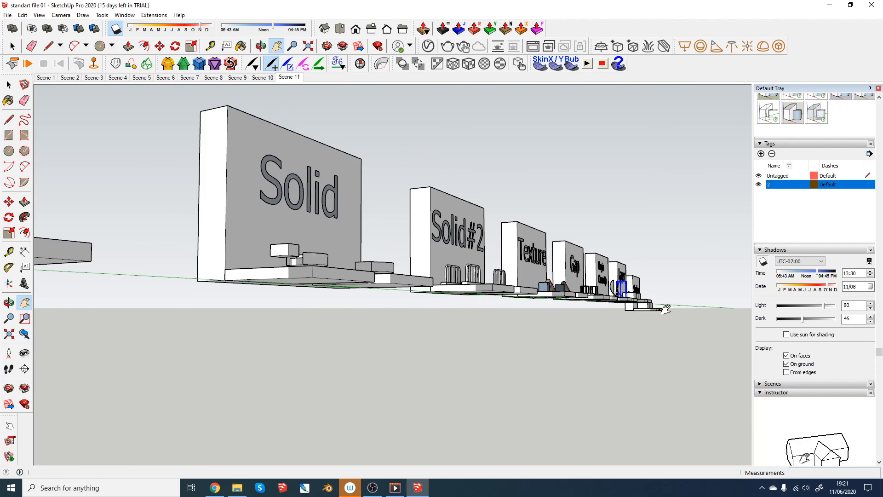
pyautogui.moveTo(658, 305); pyautogui.dragTo(519, 295, button='middle')
pyautogui.scroll(-4, 363, 339)
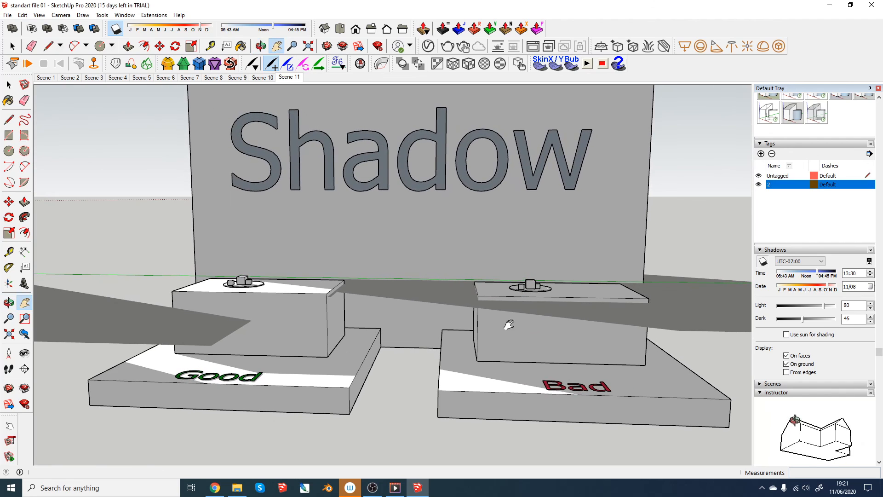
# - Select the entire Shadow display and raise it vertically by about 20 cm so its base sits at ground level
pyautogui.scroll(-5, 509, 326)
pyautogui.moveTo(544, 328); pyautogui.dragTo(543, 323, button='middle')
pyautogui.press('space')
pyautogui.moveTo(296, 122); pyautogui.dragTo(695, 454)
pyautogui.press('m')
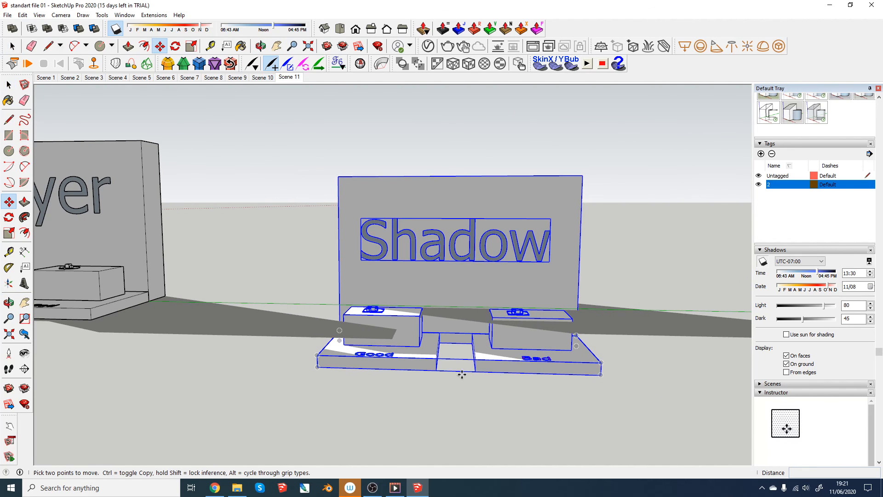
pyautogui.click(475, 372)
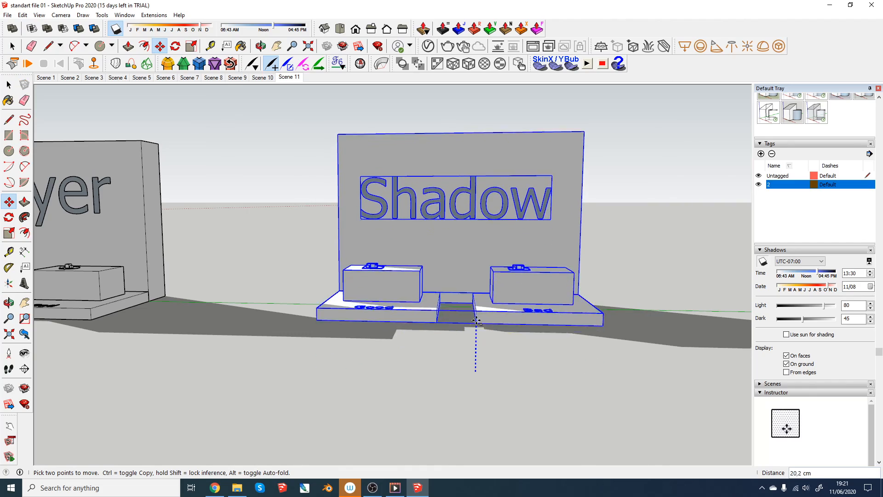
pyautogui.click(451, 325)
pyautogui.moveTo(470, 328); pyautogui.dragTo(588, 300, button='middle')
pyautogui.scroll(3, 522, 299)
pyautogui.press('m')
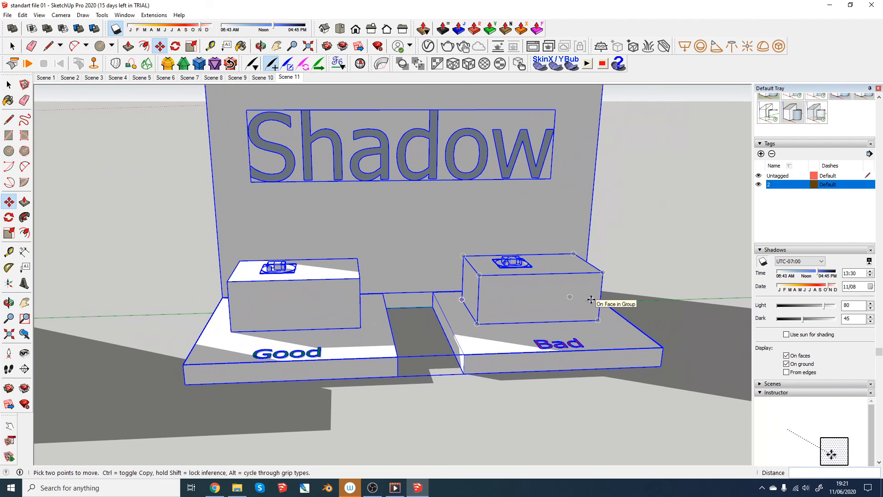
pyautogui.scroll(-3, 591, 300)
pyautogui.moveTo(597, 304); pyautogui.dragTo(641, 291, button='middle')
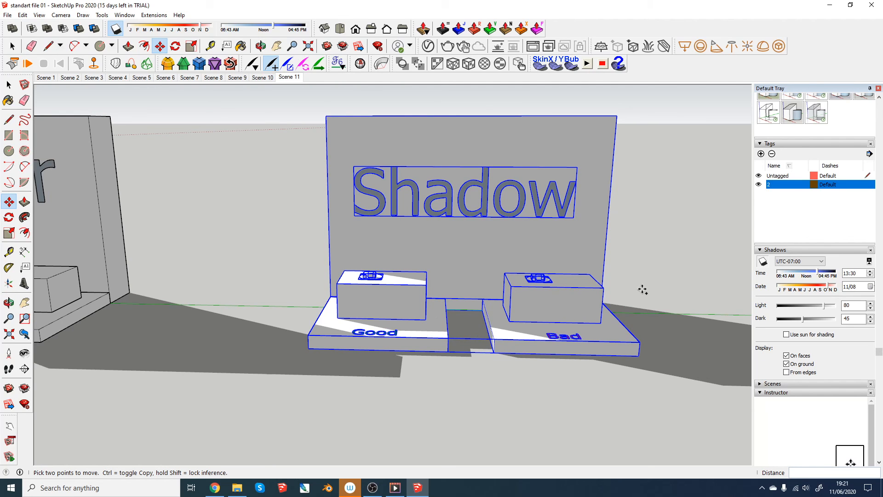
# - Undo the vertical move of the Shadow display and turn off shadows on the ground
pyautogui.hotkey('ctrl', 'z')
pyautogui.scroll(-1, 643, 289)
pyautogui.scroll(2, 643, 289)
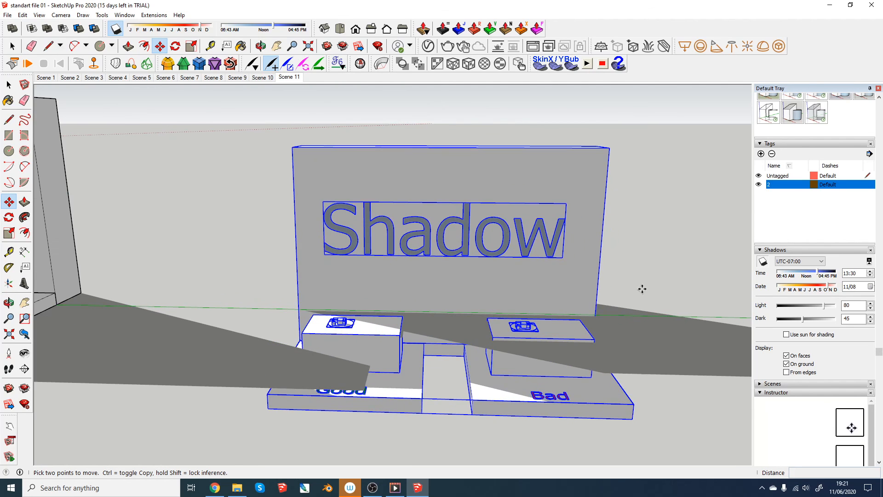
pyautogui.scroll(1, 642, 289)
pyautogui.scroll(-1, 637, 292)
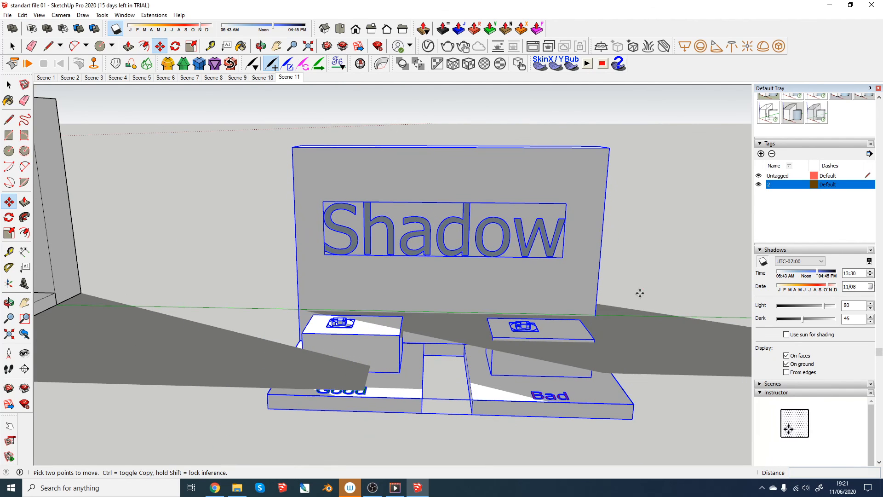
pyautogui.click(787, 364)
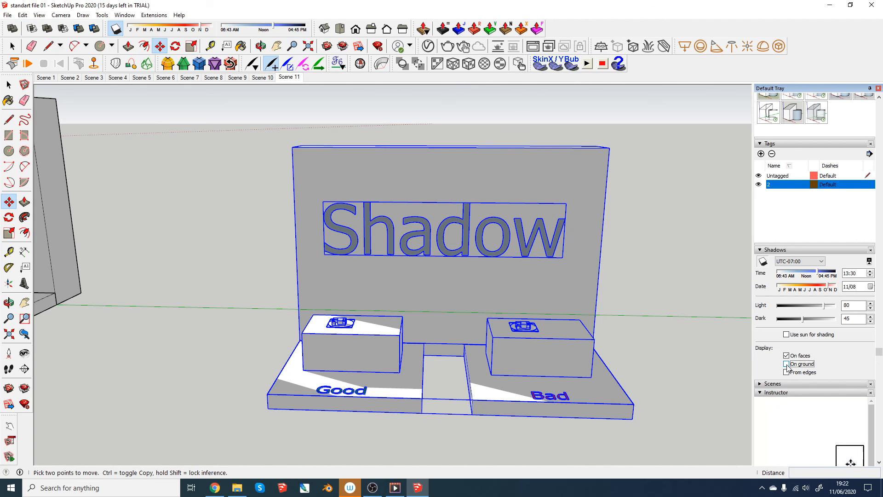
# - Raise the selected Shadow display vertically by about 25 cm to the green axis level and turn on shadows on the ground
pyautogui.scroll(-3, 438, 316)
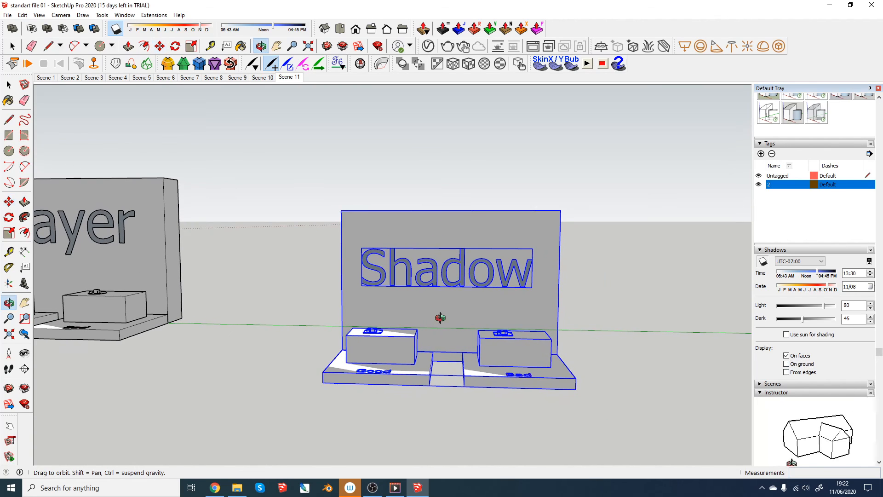
pyautogui.scroll(2, 352, 360)
pyautogui.scroll(-1, 352, 360)
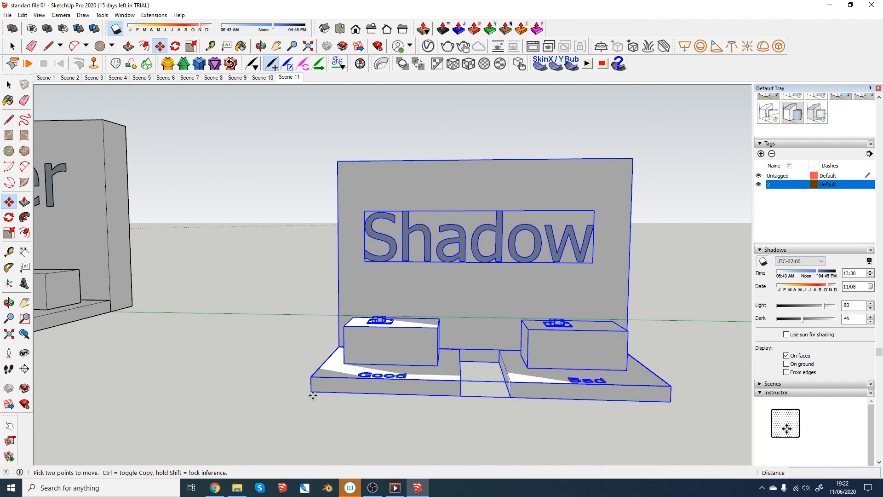
pyautogui.click(312, 392)
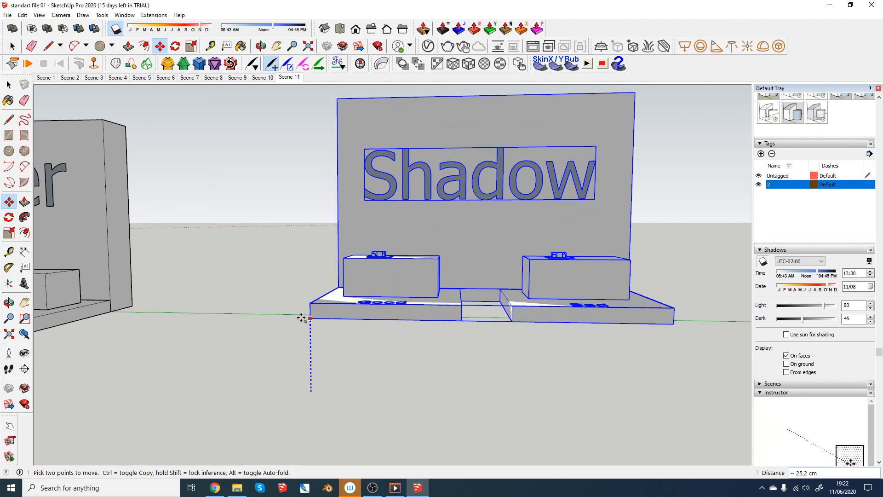
pyautogui.click(303, 316)
pyautogui.click(787, 364)
# - Deselect the Shadow display and examine the ground shadows along the whole row of displays, from Face to Shadow
pyautogui.scroll(-4, 377, 293)
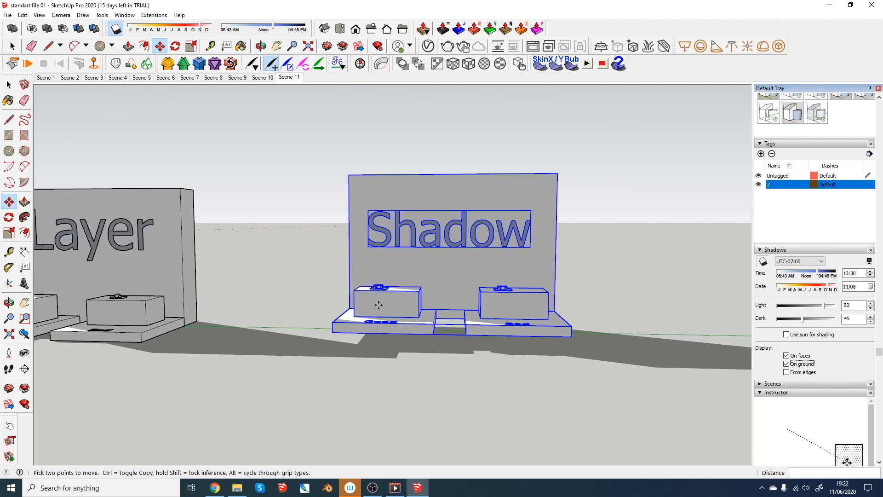
pyautogui.scroll(-5, 376, 290)
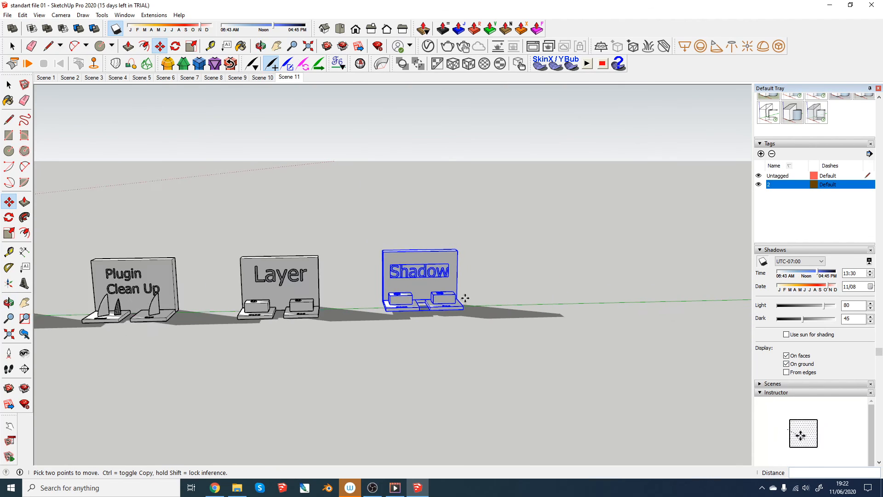
pyautogui.press('space')
pyautogui.click(504, 261)
pyautogui.scroll(-2, 505, 261)
pyautogui.press('h')
pyautogui.moveTo(235, 272); pyautogui.dragTo(534, 263)
pyautogui.scroll(-2, 329, 290)
pyautogui.scroll(-2, 329, 290)
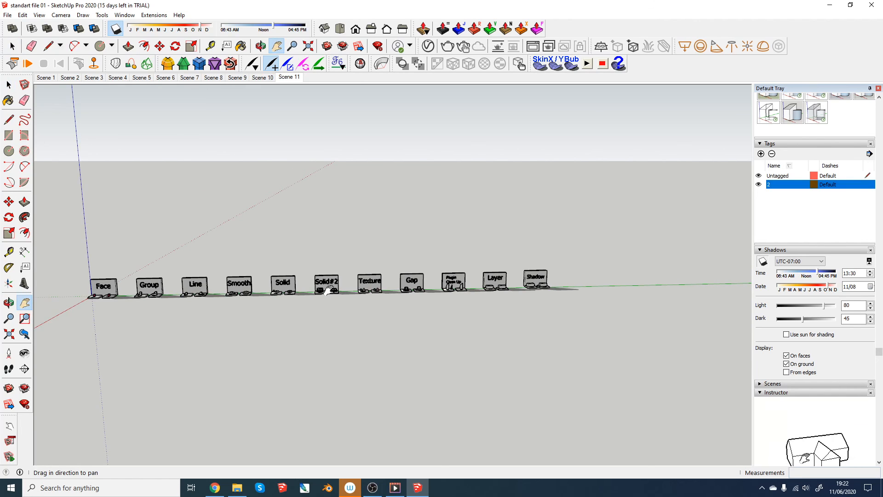